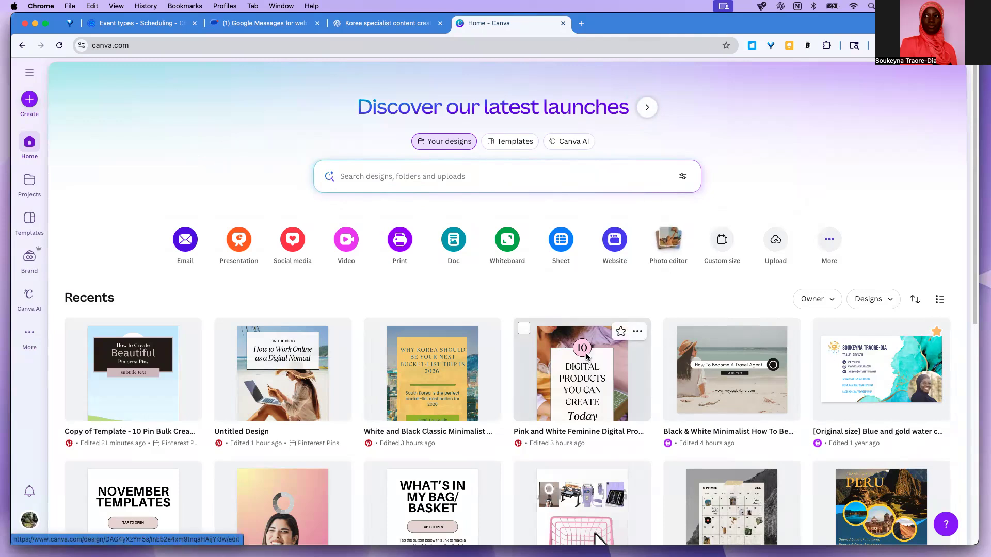
pyautogui.click(29, 336)
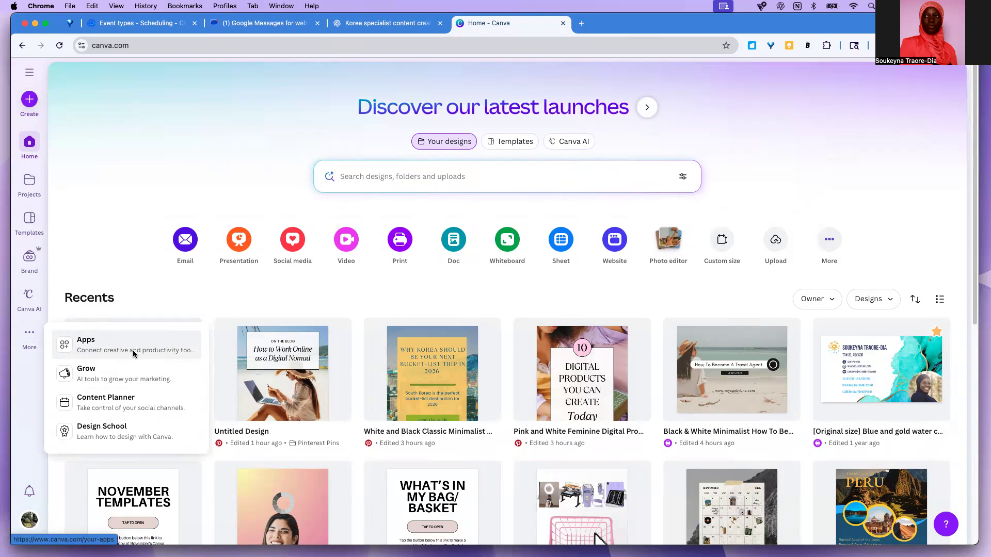
pyautogui.click(506, 142)
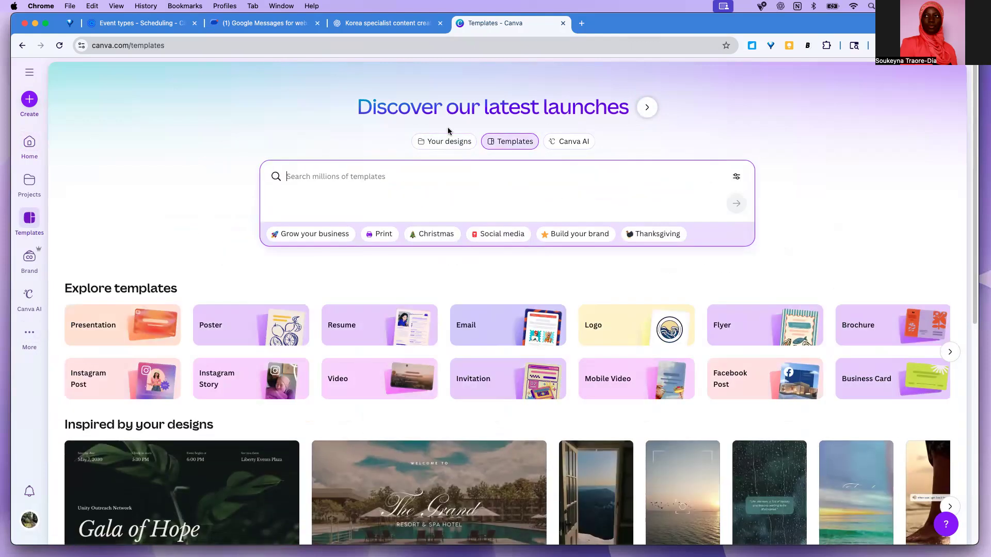
pyautogui.click(420, 141)
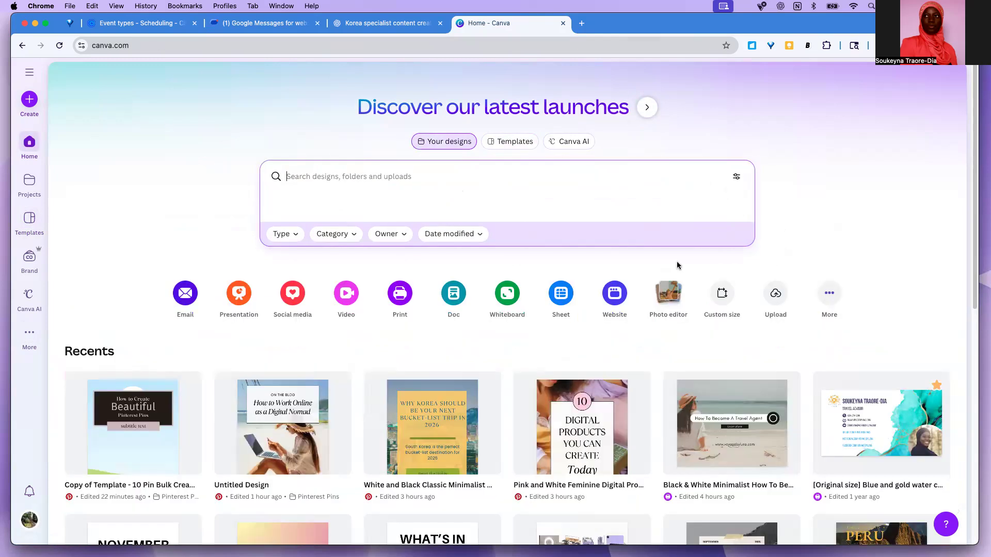
# Step: Open the recent Pink and White Feminine Digital Products design and start the Bulk create app in it
pyautogui.click(584, 436)
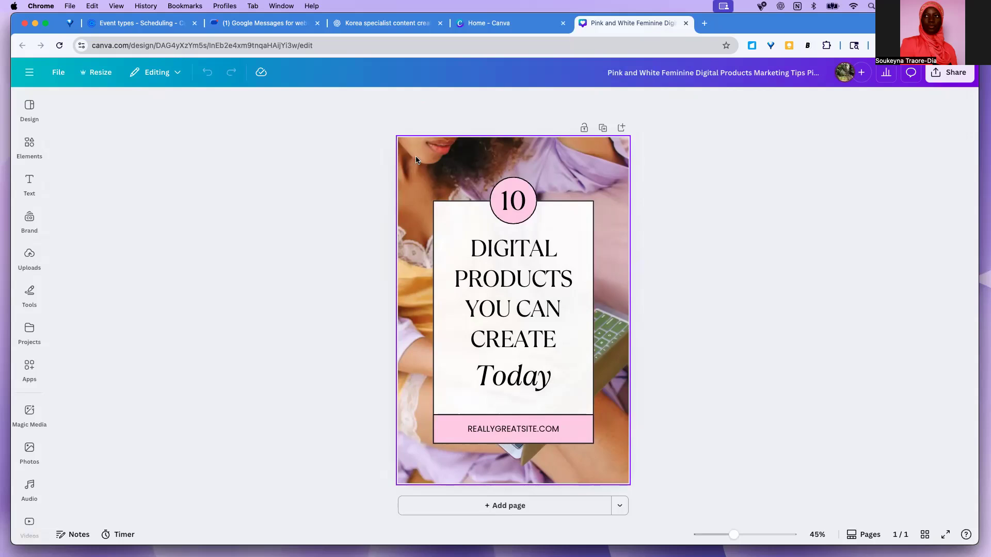
pyautogui.click(466, 158)
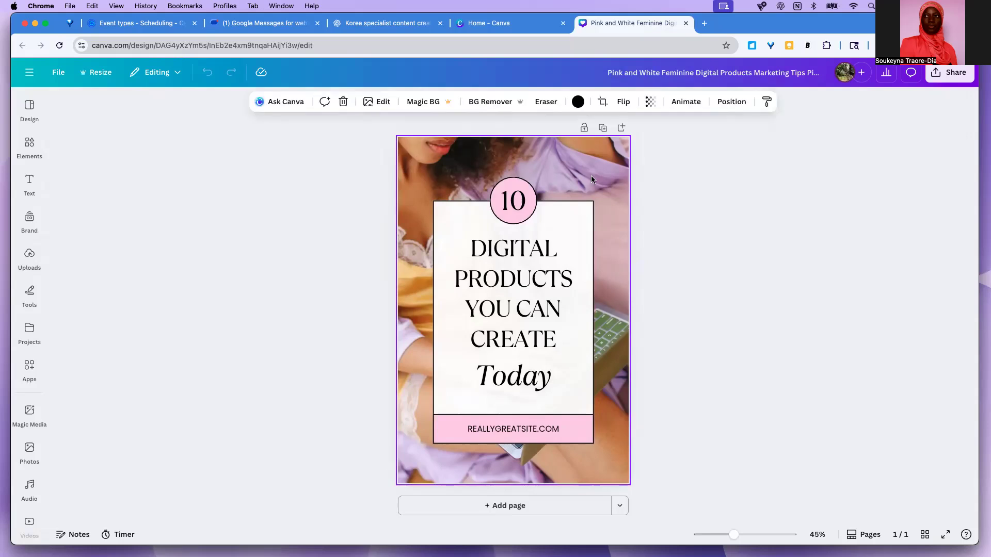
pyautogui.click(30, 371)
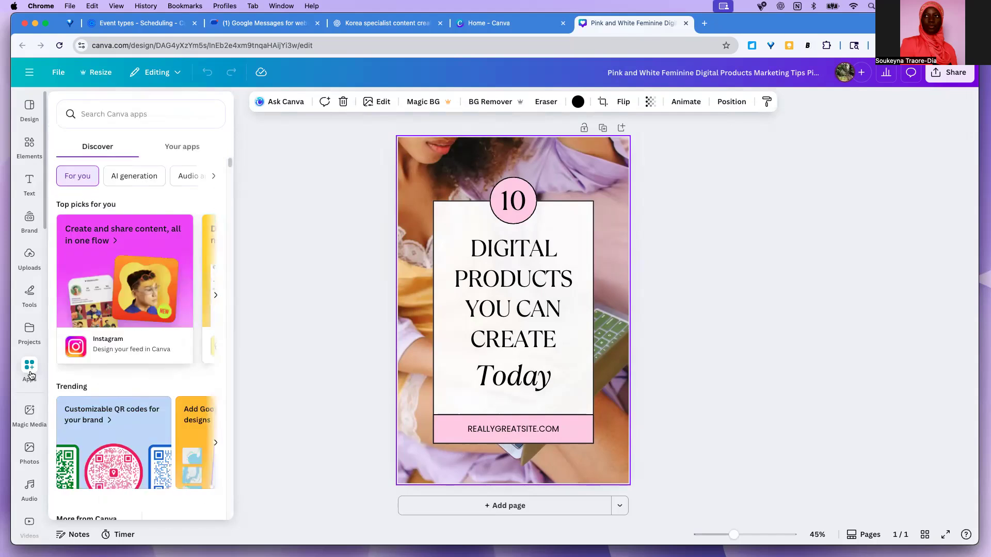
pyautogui.scroll(-5, 160, 322)
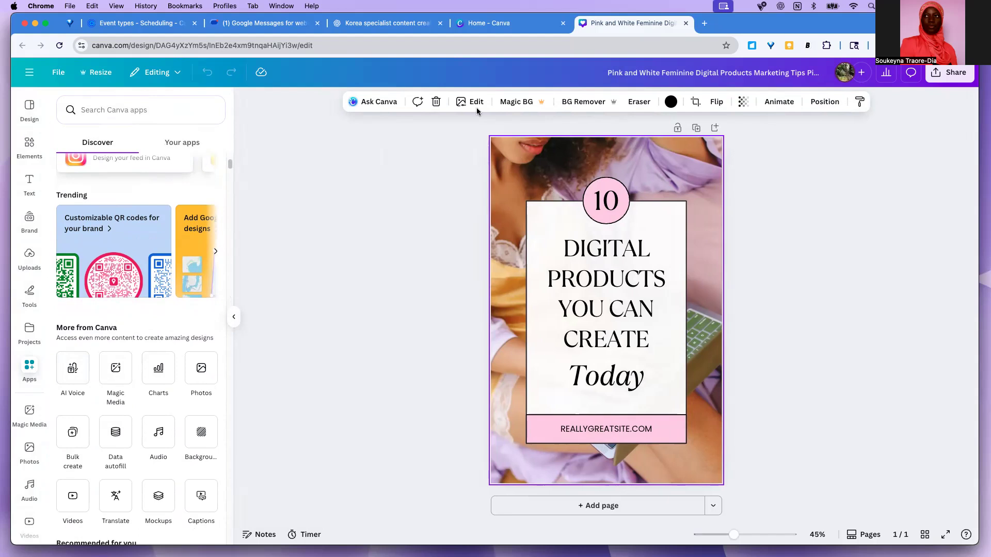
pyautogui.click(485, 23)
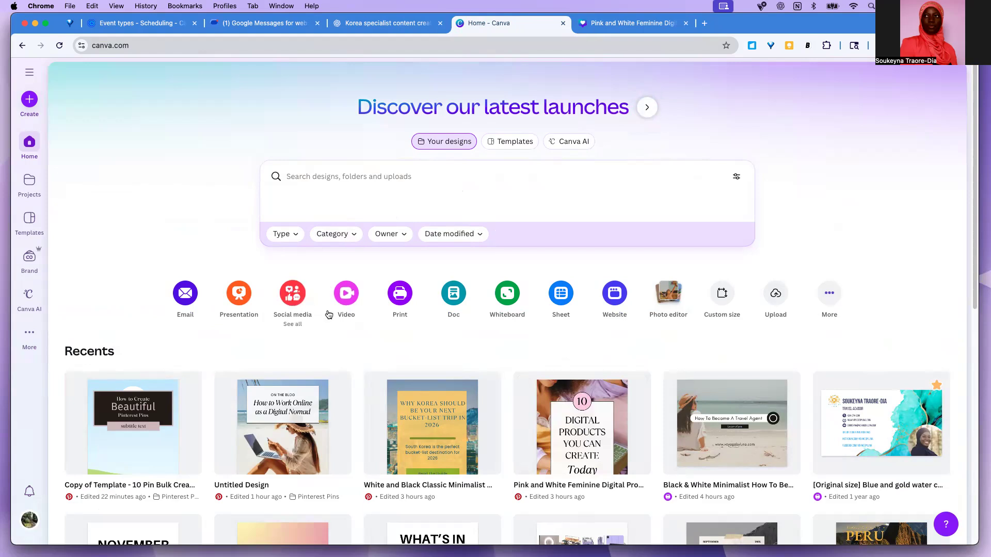
pyautogui.click(645, 26)
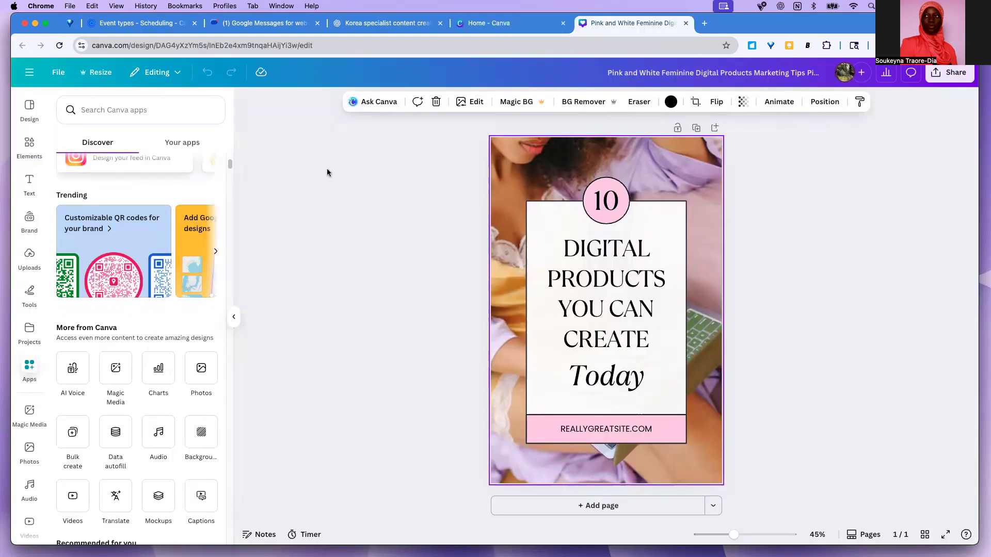
pyautogui.click(73, 436)
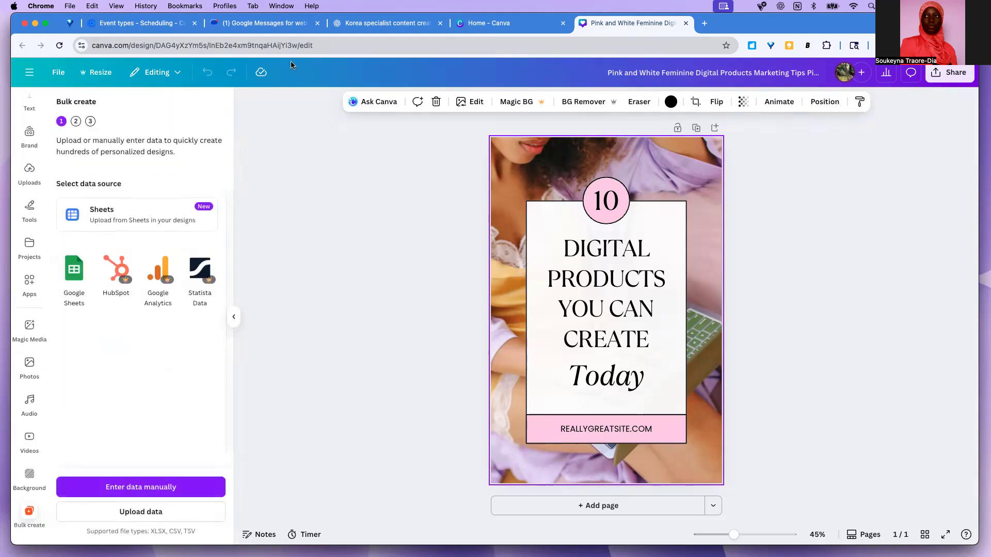
# Step: Review the Korea Pinterest titles in the ChatGPT conversation and switch to the korea_pinterest_titles spreadsheet in Numbers
pyautogui.click(379, 23)
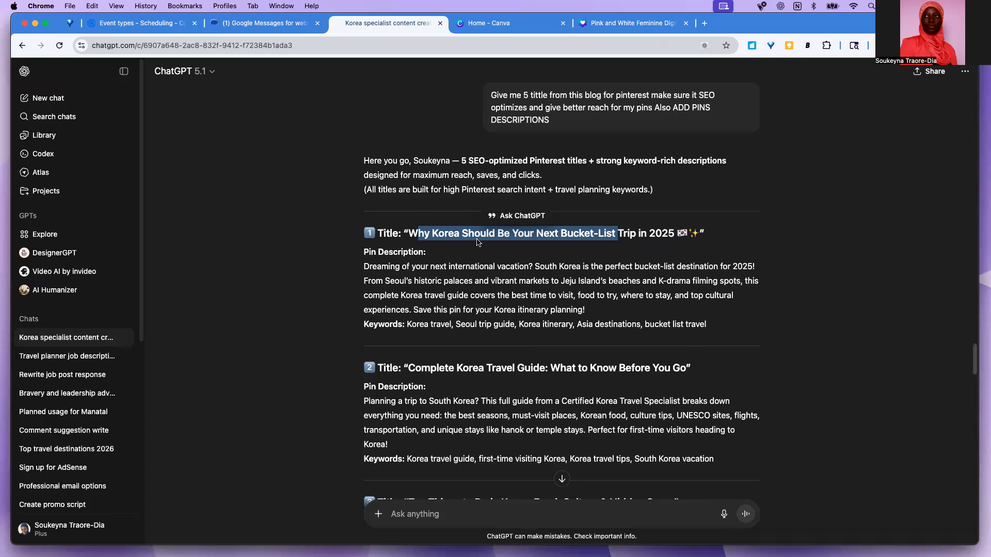
pyautogui.scroll(-20, 477, 239)
pyautogui.scroll(-15, 471, 243)
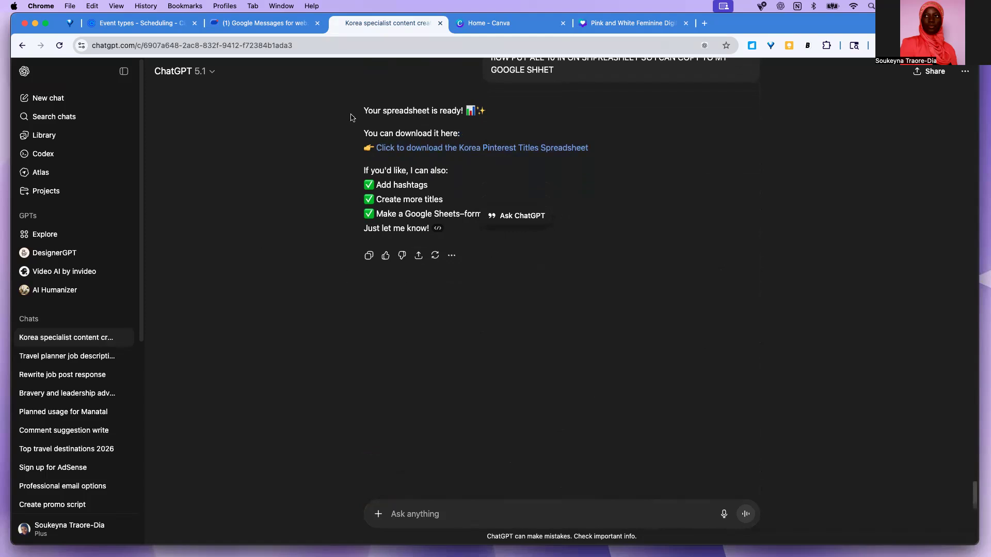
pyautogui.click(4, 311)
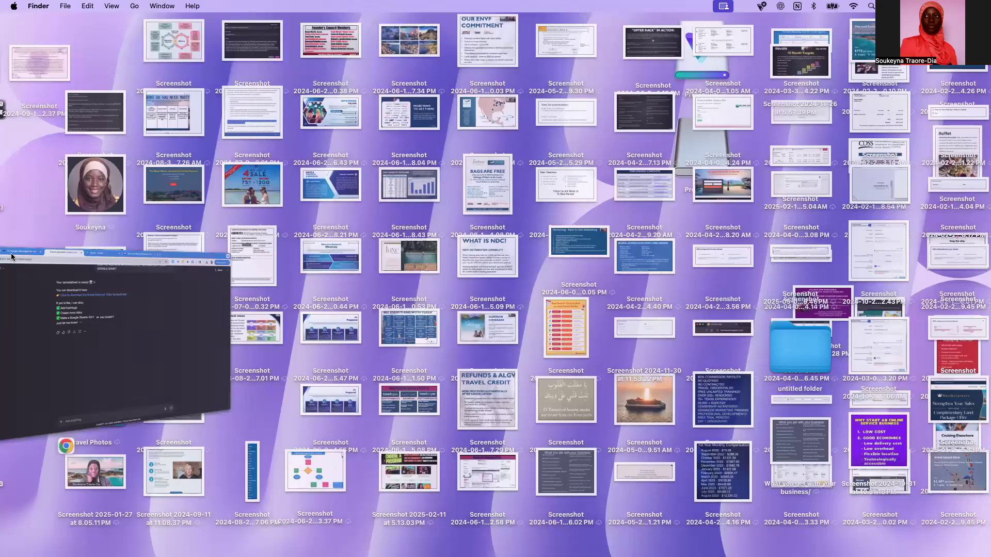
pyautogui.click(12, 11)
pyautogui.click(14, 6)
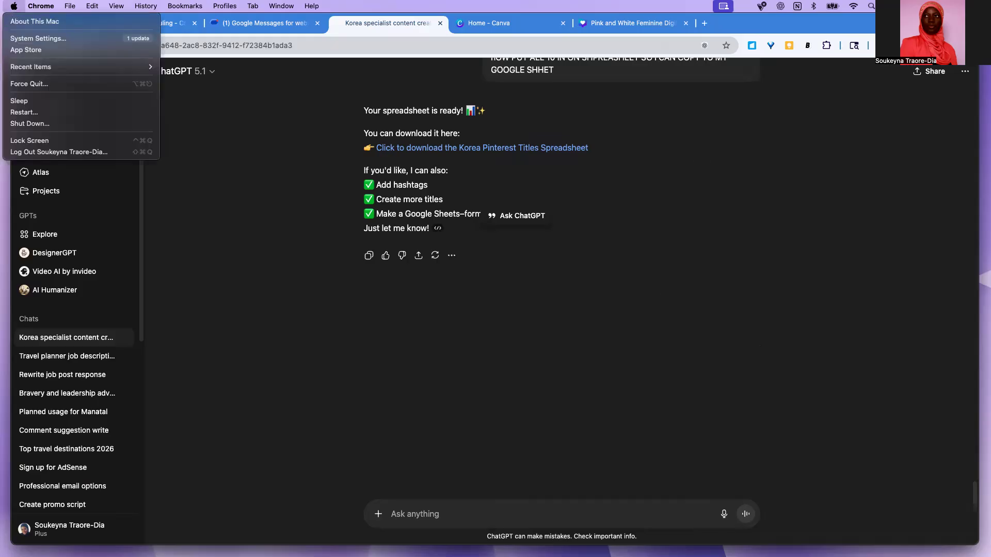
pyautogui.press('Escape')
pyautogui.press('super+Tab')
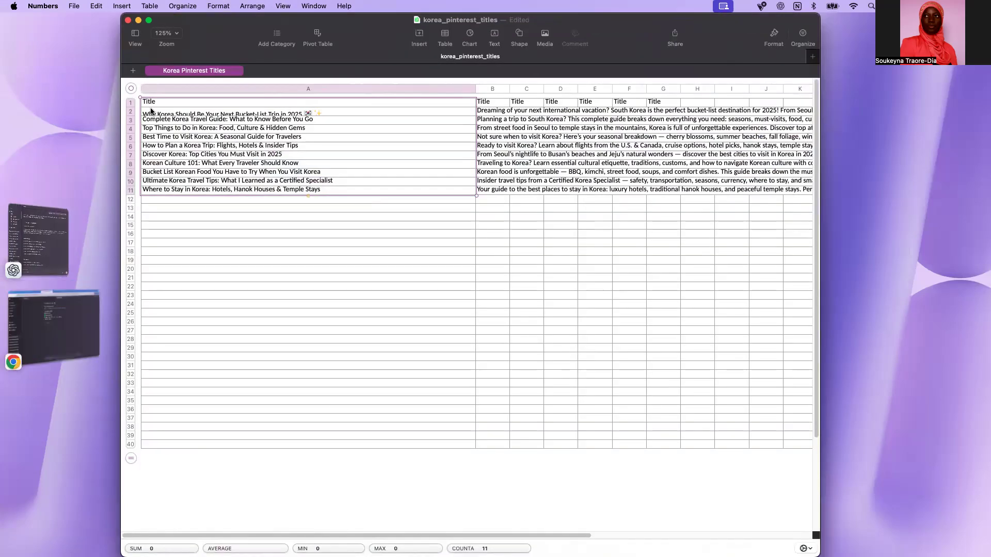
# Step: Copy the Title column, cells A1 to A11, from the korea_pinterest_titles spreadsheet and switch back to the Canva design
pyautogui.moveTo(325, 189); pyautogui.dragTo(185, 93)
pyautogui.rightClick(178, 102)
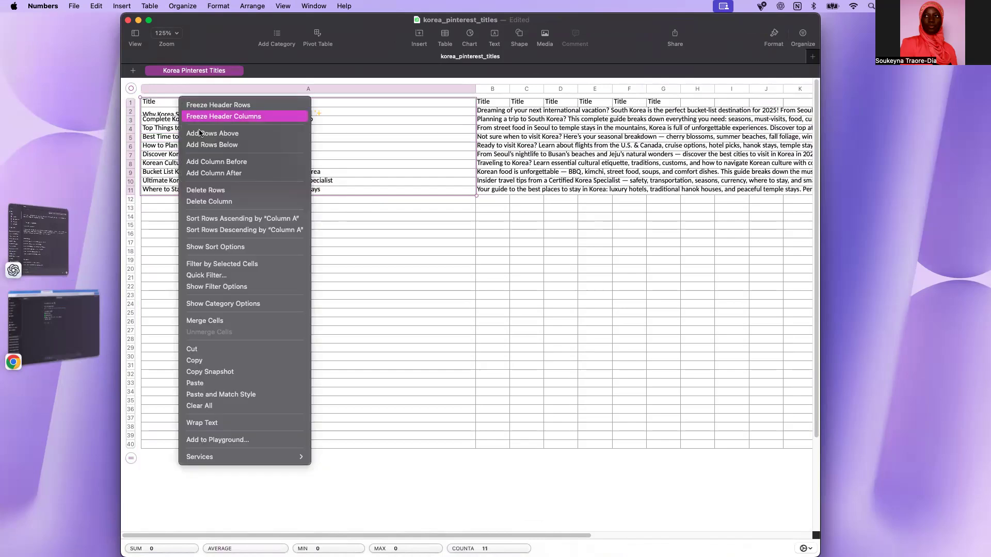
pyautogui.click(200, 363)
pyautogui.click(54, 325)
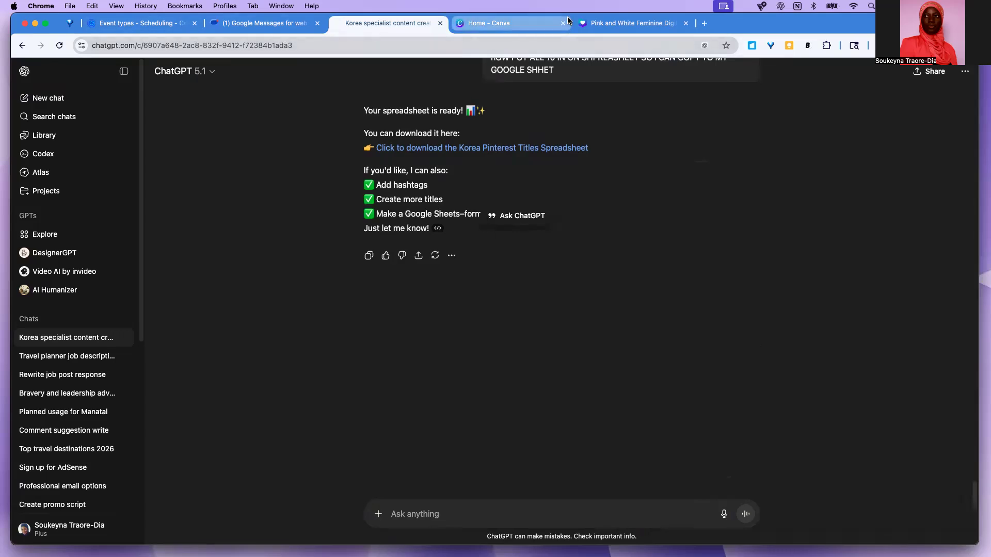
pyautogui.click(614, 22)
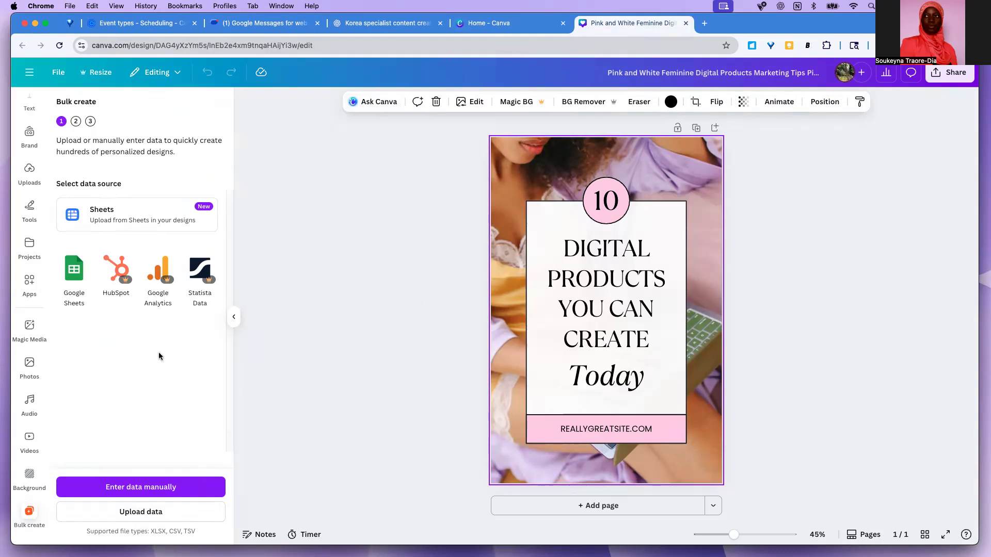
pyautogui.press('super+Tab')
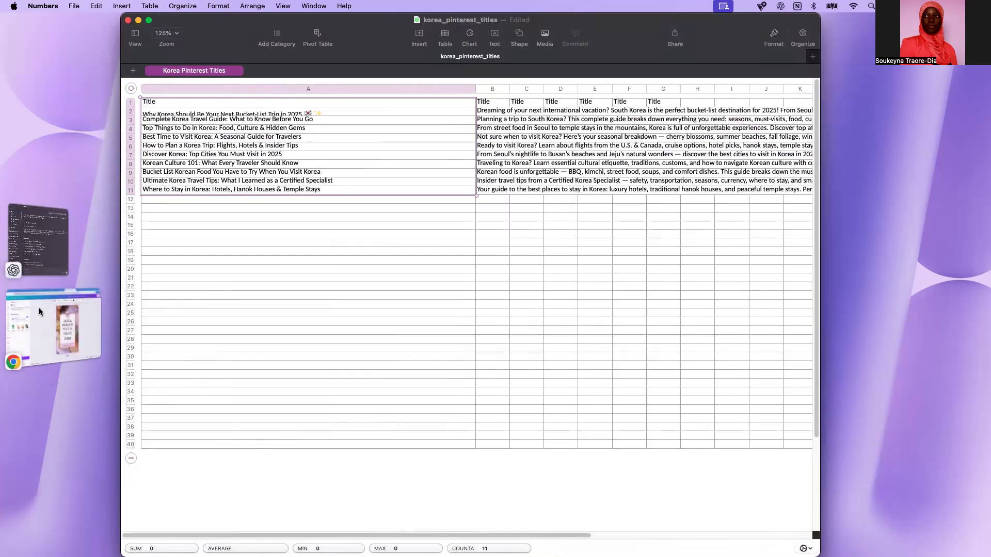
pyautogui.click(42, 327)
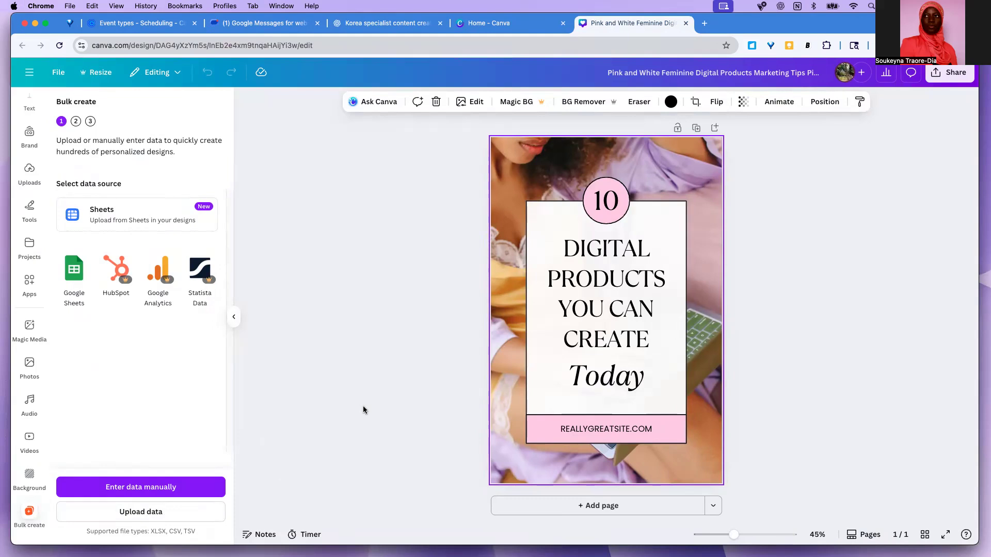
# Step: Fill a cleared manual data table in Bulk create with the copied Title column and add a second text column
pyautogui.click(166, 488)
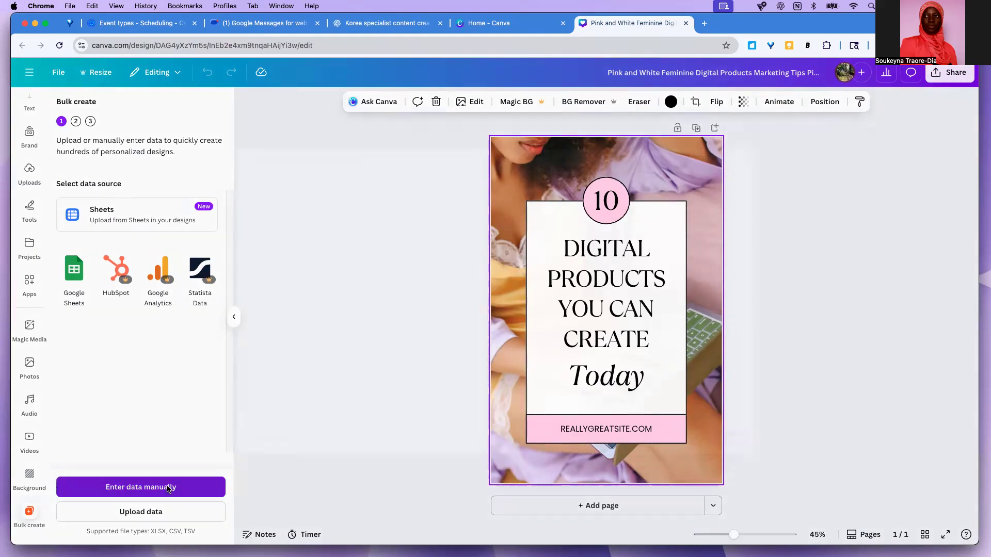
pyautogui.click(233, 472)
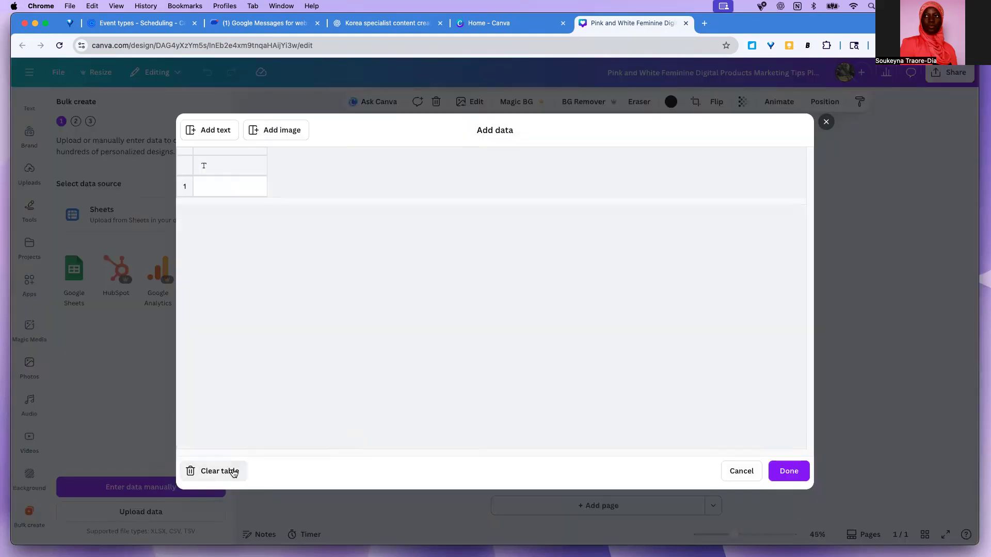
pyautogui.click(237, 170)
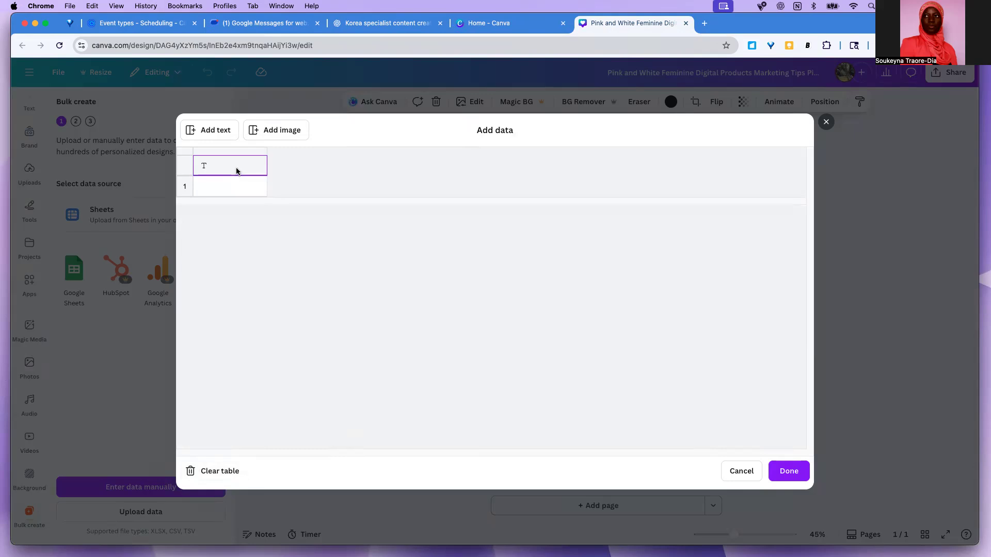
pyautogui.press('super+v')
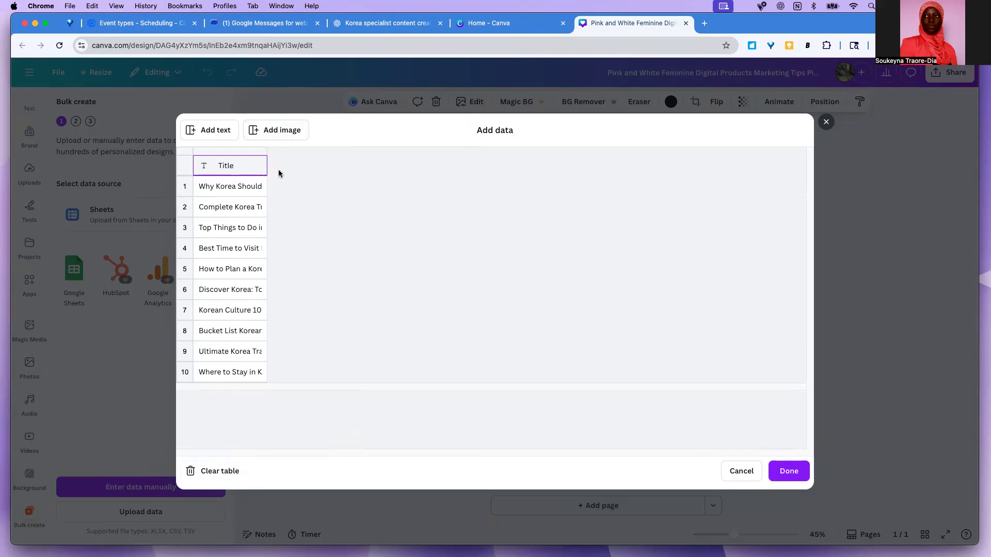
pyautogui.click(214, 132)
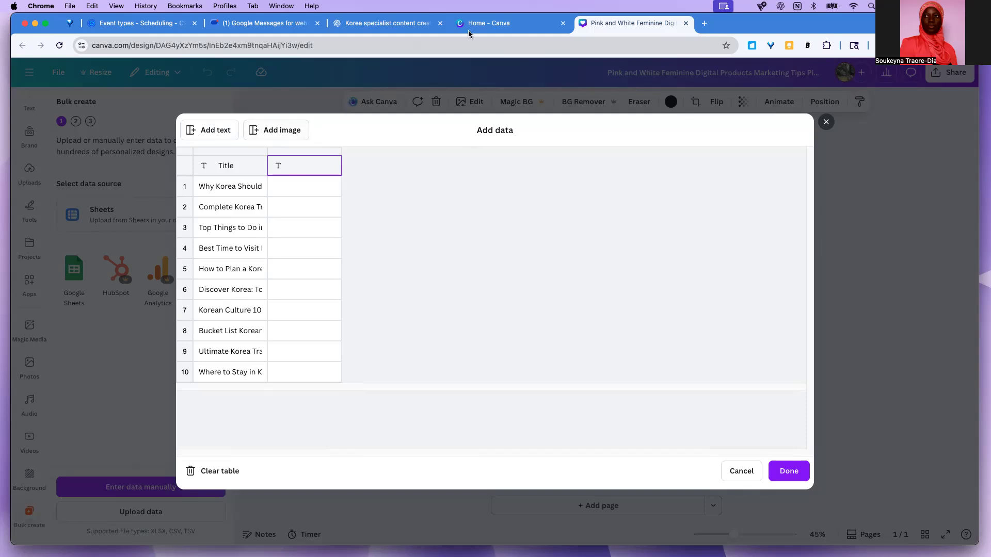
# Step: Check the pin design's text elements in a second browser tab, close that tab and return to the data table
pyautogui.click(508, 25)
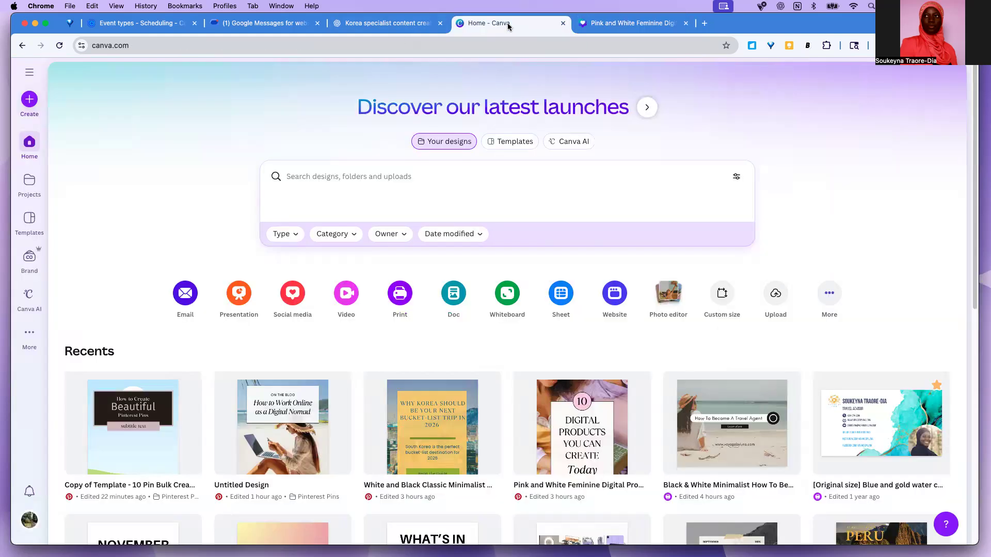
pyautogui.click(554, 439)
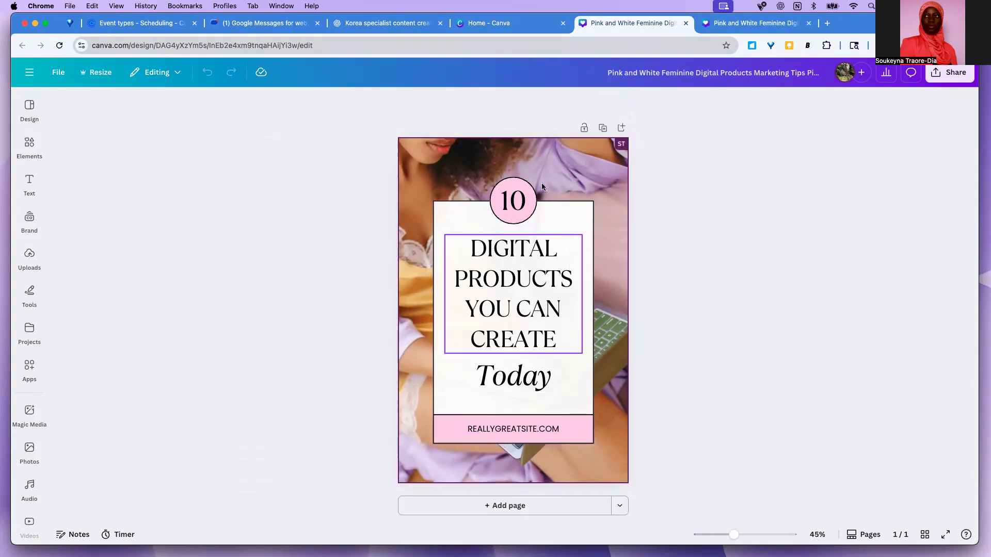
pyautogui.click(503, 23)
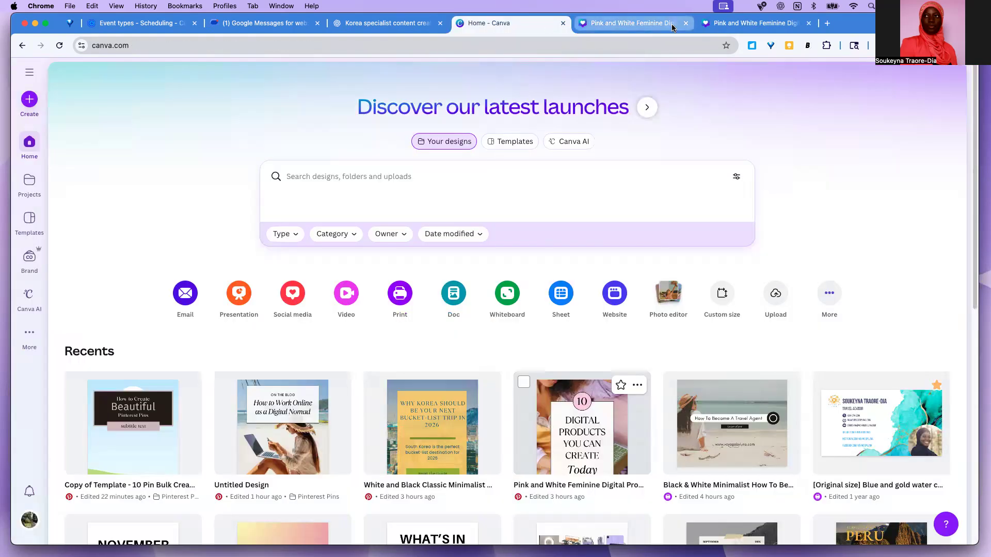
pyautogui.click(617, 22)
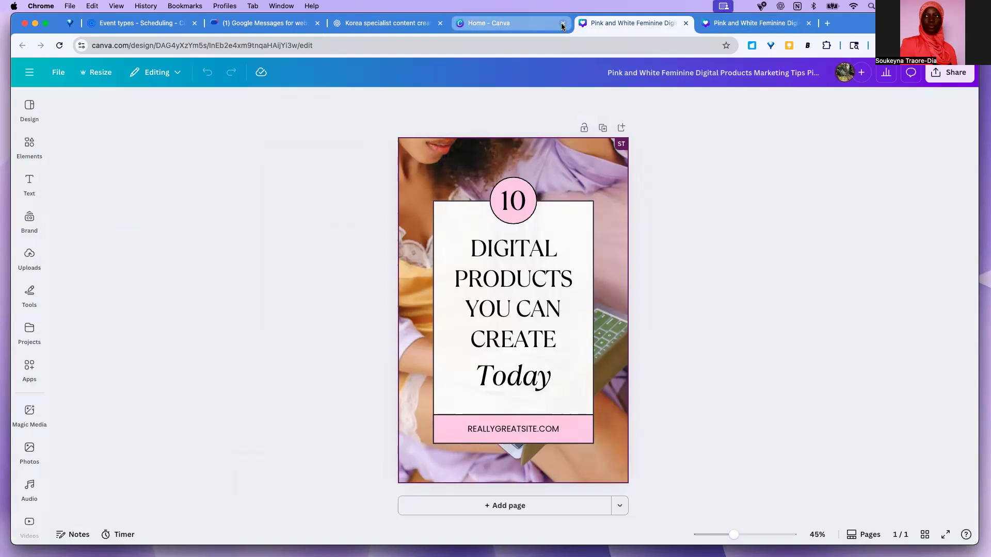
pyautogui.click(686, 23)
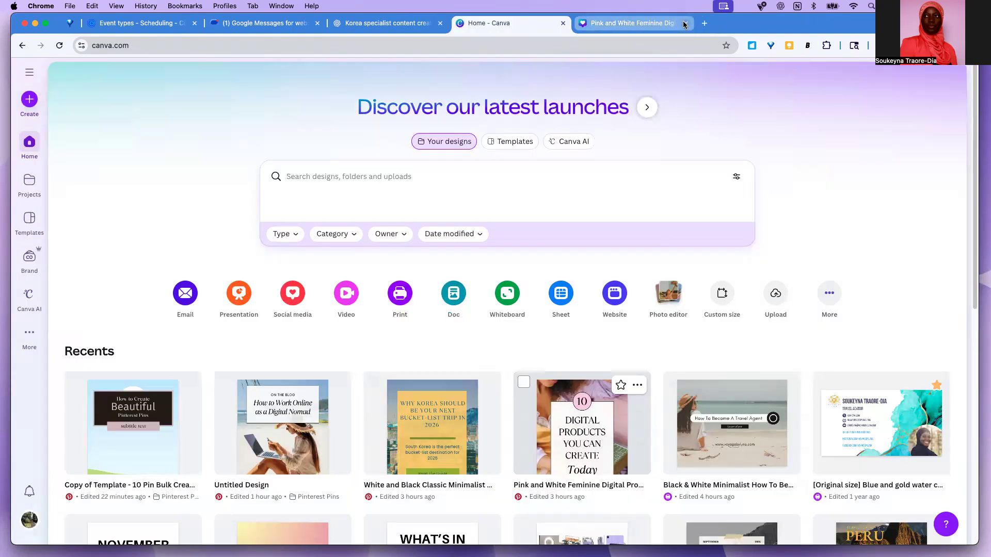
pyautogui.click(641, 26)
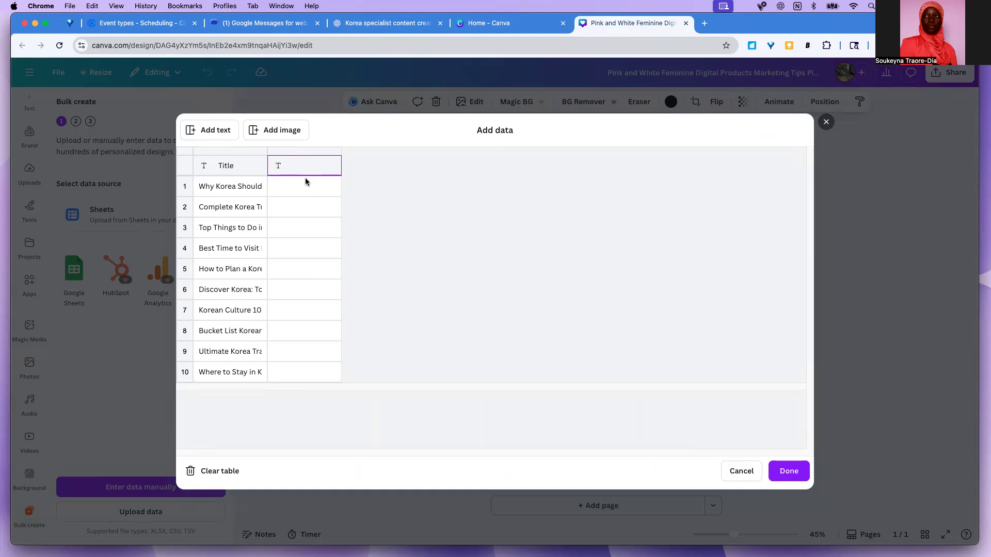
# Step: Name the second text column Web and add an image column to the data table
pyautogui.write('WE')
pyautogui.write('Web')
pyautogui.click(270, 132)
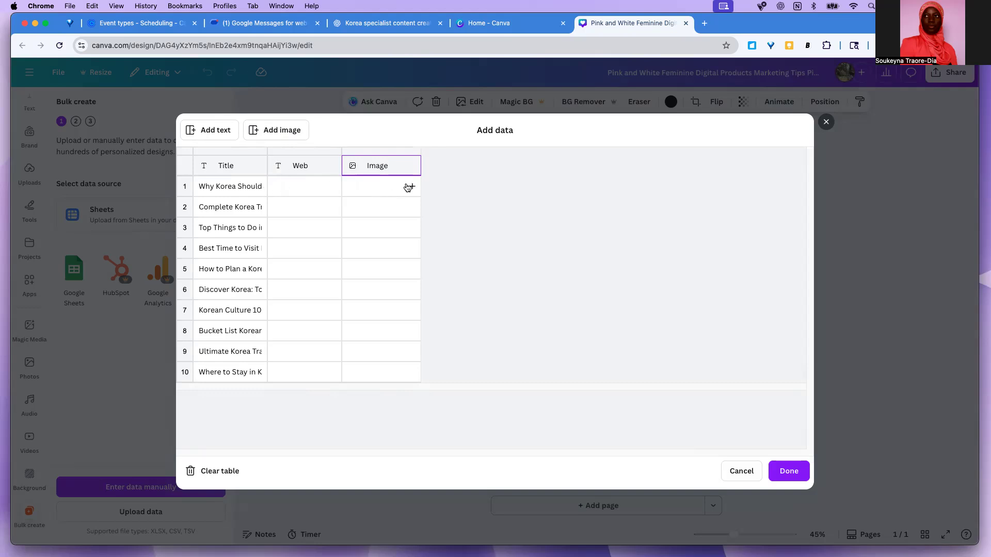
# Step: Enter VOYAGEBYLUNA.COM in the first row of the Web column
pyautogui.click(303, 186)
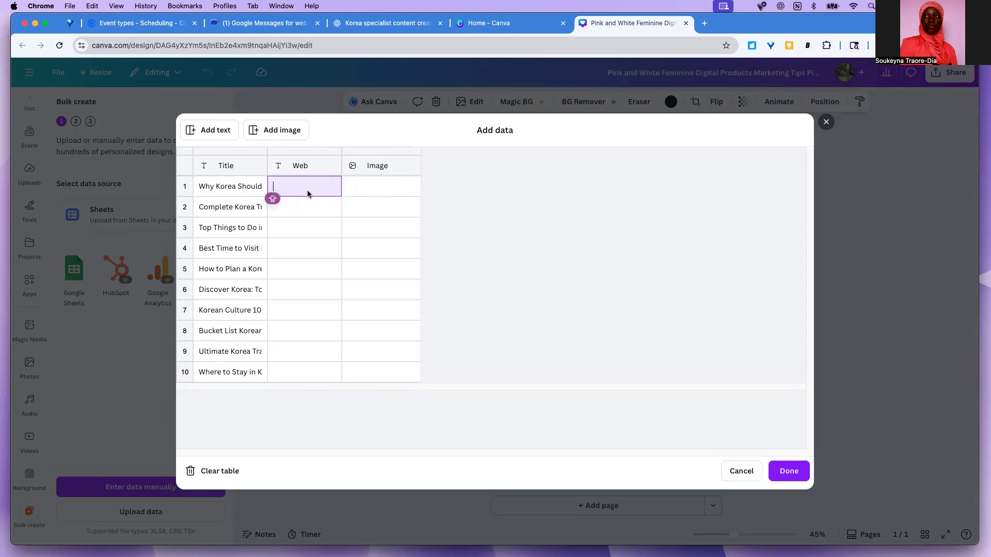
pyautogui.write('VO')
pyautogui.press('BackSpace')
pyautogui.write('OYAGEBYLUNA.COM')
# Step: Copy VOYAGEBYLUNA.COM from the first Web cell and paste it into rows 2 to 10 of the Web column
pyautogui.click(287, 183)
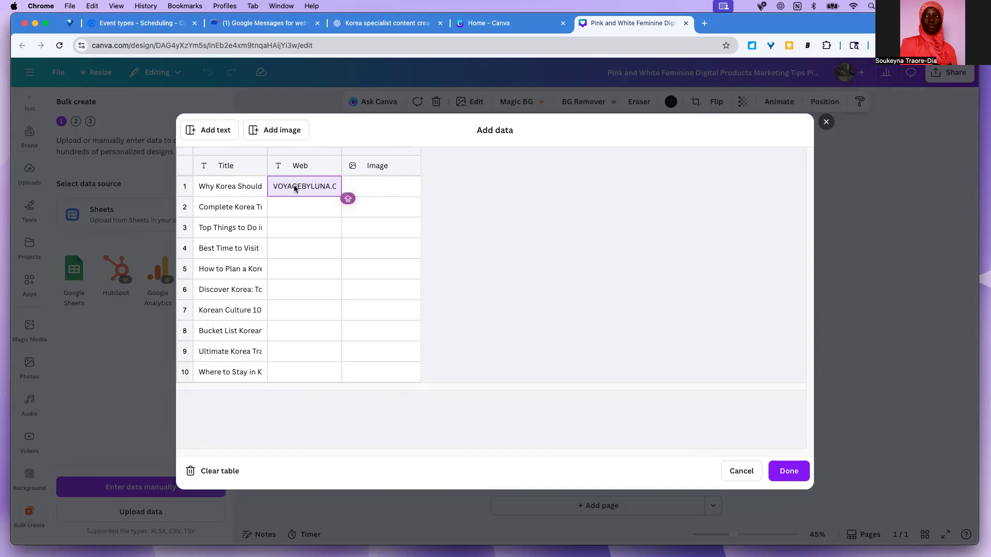
pyautogui.rightClick(294, 186)
pyautogui.click(322, 200)
pyautogui.click(293, 205)
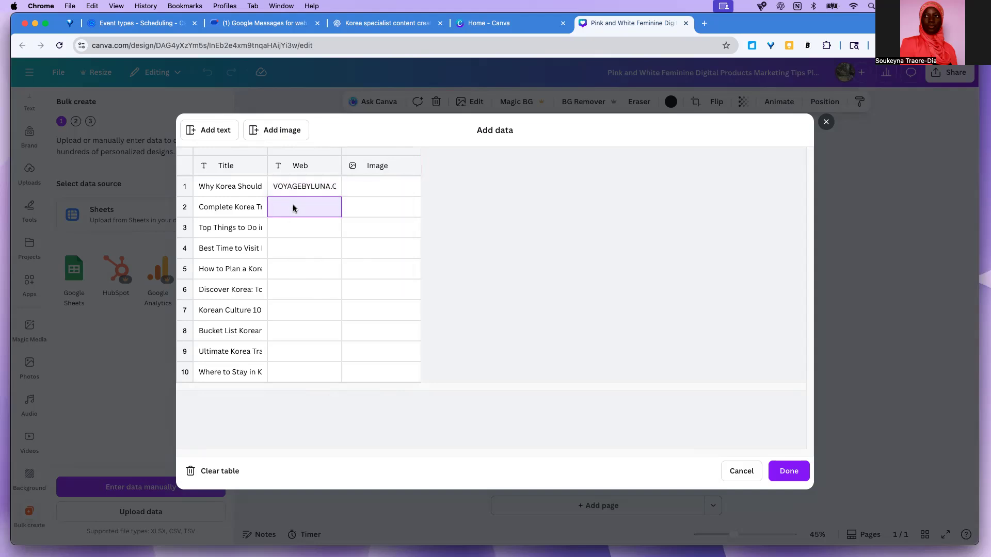
pyautogui.press('super+v')
pyautogui.click(296, 228)
pyautogui.press('super+v')
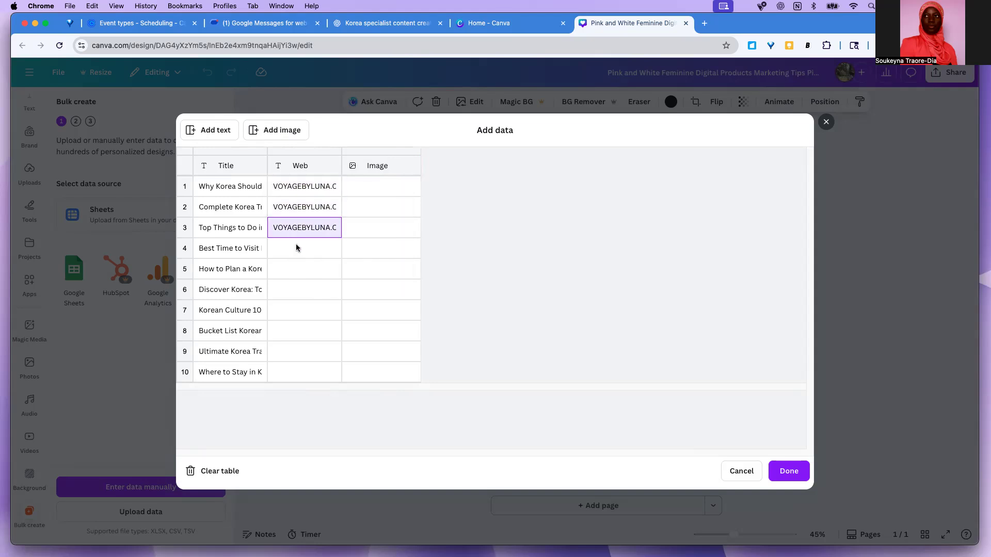
pyautogui.click(296, 243)
pyautogui.press('super+v')
pyautogui.click(296, 266)
pyautogui.press('cmd+v')
pyautogui.click(296, 284)
pyautogui.press('super+v')
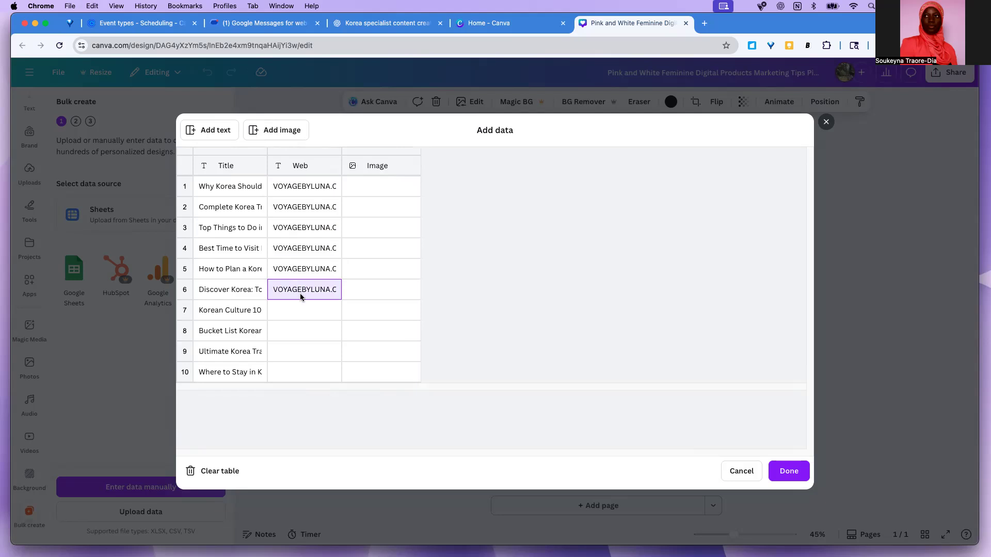
pyautogui.click(303, 305)
pyautogui.press('super+v')
pyautogui.click(305, 328)
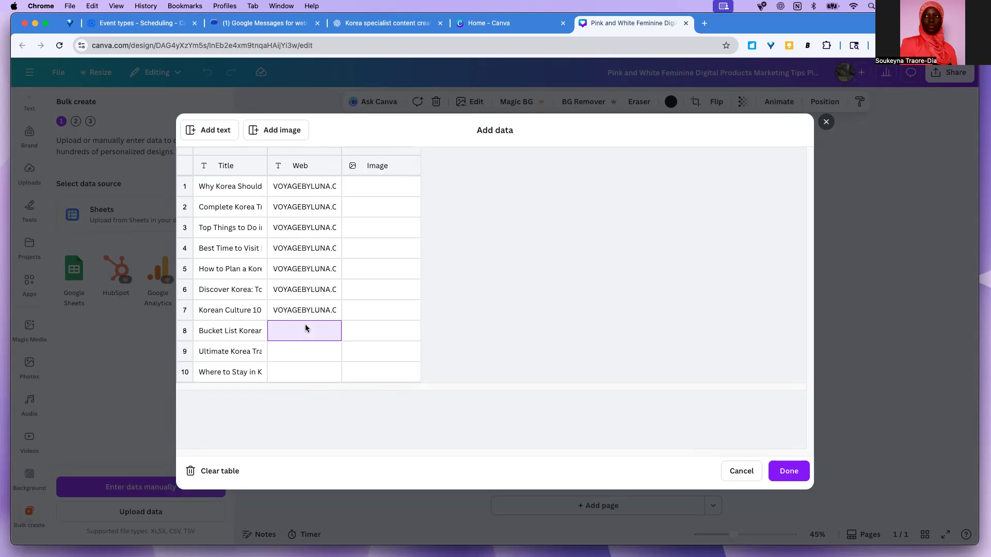
pyautogui.press('super+v')
pyautogui.click(311, 351)
pyautogui.press('super+v')
pyautogui.click(318, 364)
pyautogui.press('super+v')
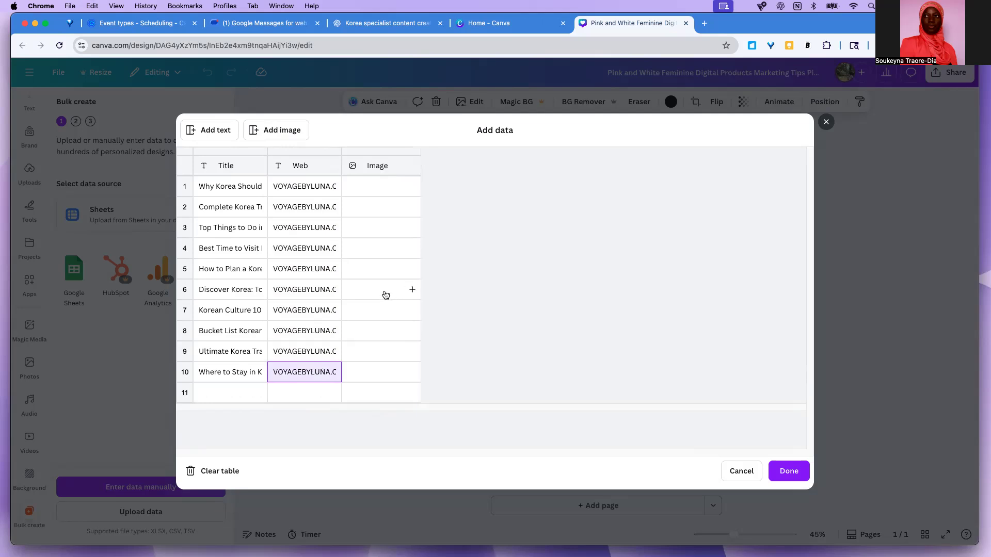
# Step: Try to delete the empty row 11 from the data table
pyautogui.rightClick(184, 392)
pyautogui.click(235, 505)
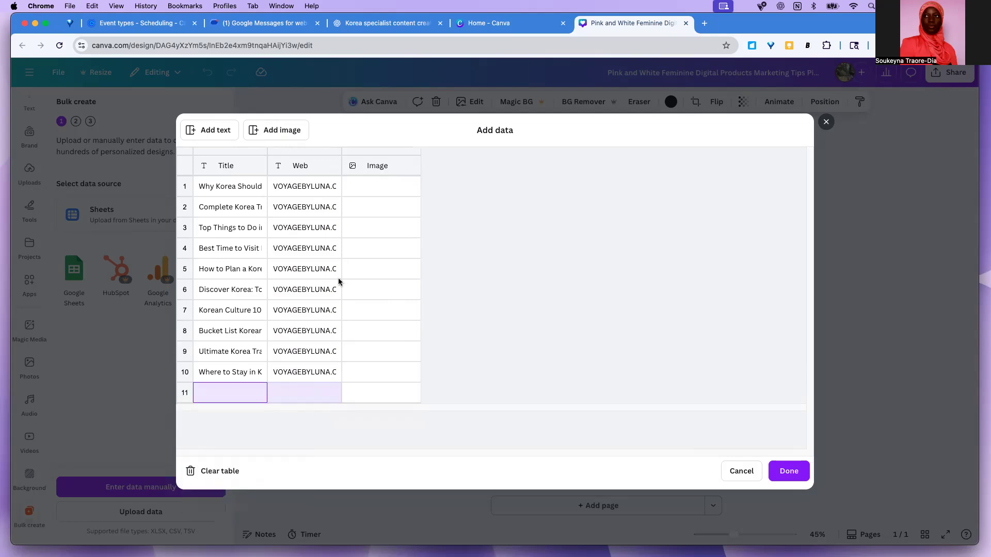
pyautogui.rightClick(184, 393)
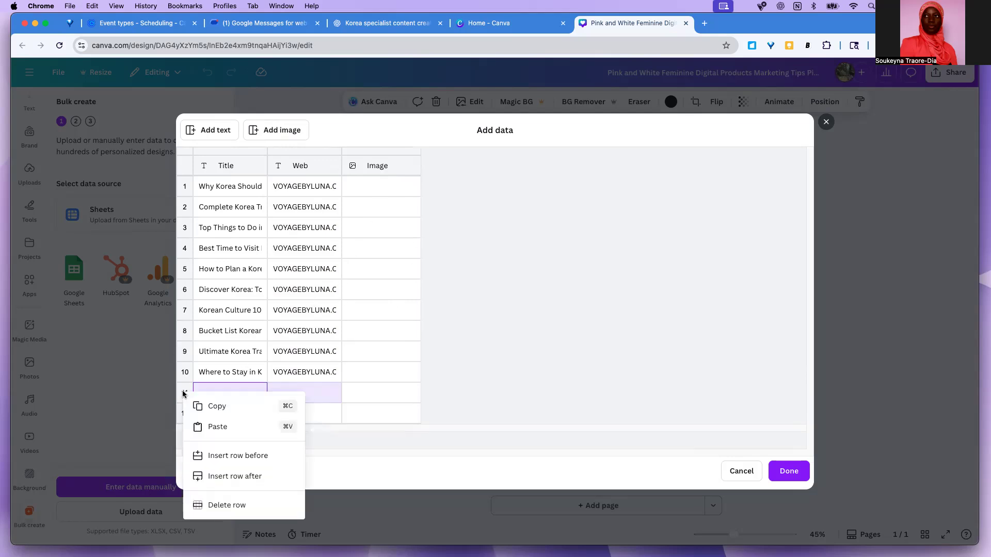
pyautogui.click(222, 504)
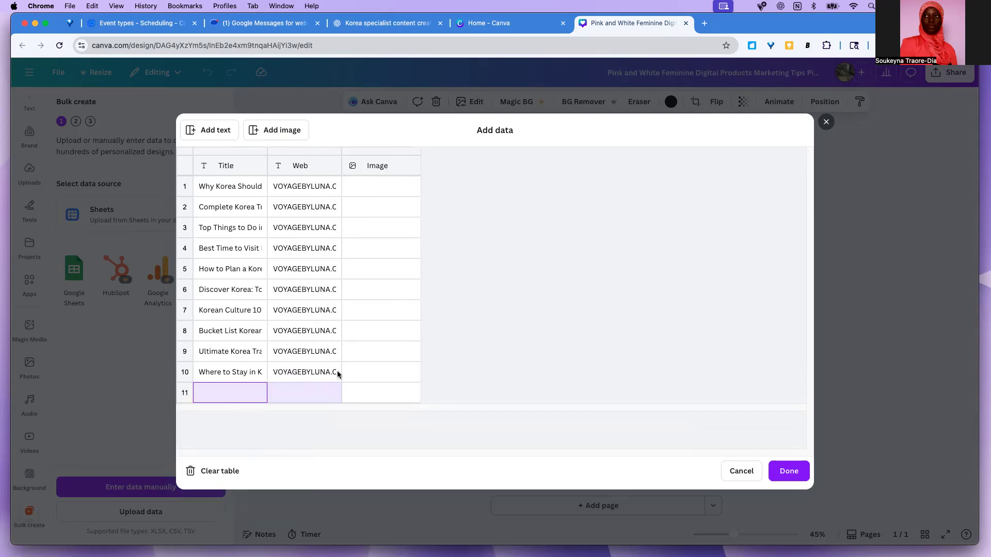
# Step: Assign the Seoul city and skyscraper sunset photo from the Korea folder as the image for row 1
pyautogui.click(411, 188)
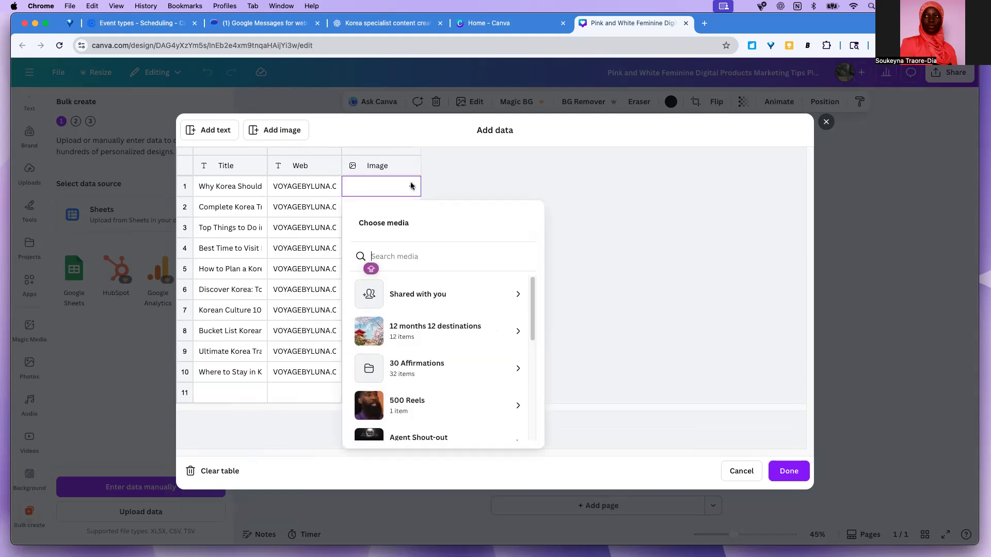
pyautogui.scroll(-5, 413, 282)
pyautogui.scroll(-5, 417, 282)
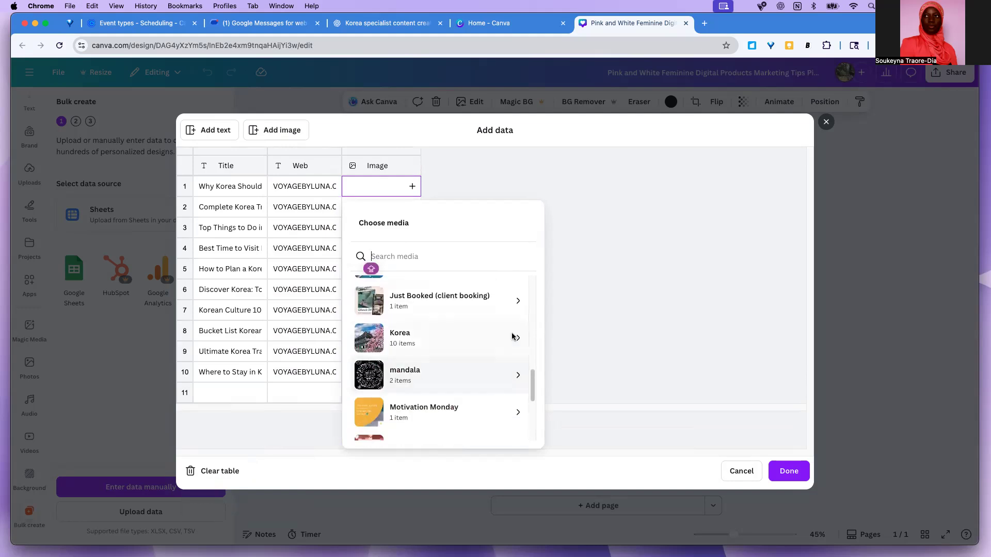
pyautogui.click(516, 338)
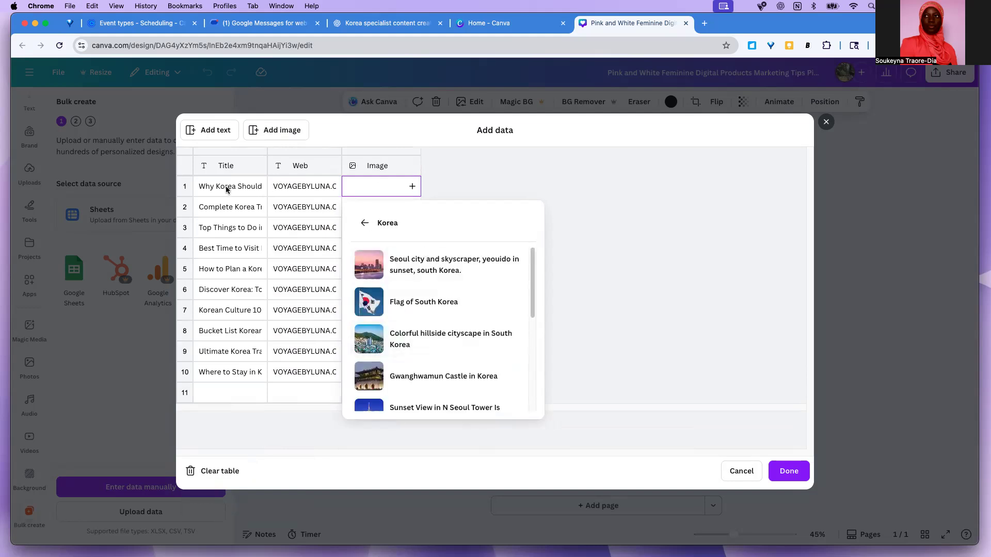
pyautogui.click(426, 272)
# Step: Set the row 2 image to Flag of South Korea and the row 3 image to Colorful hillside cityscape in South Korea
pyautogui.click(408, 209)
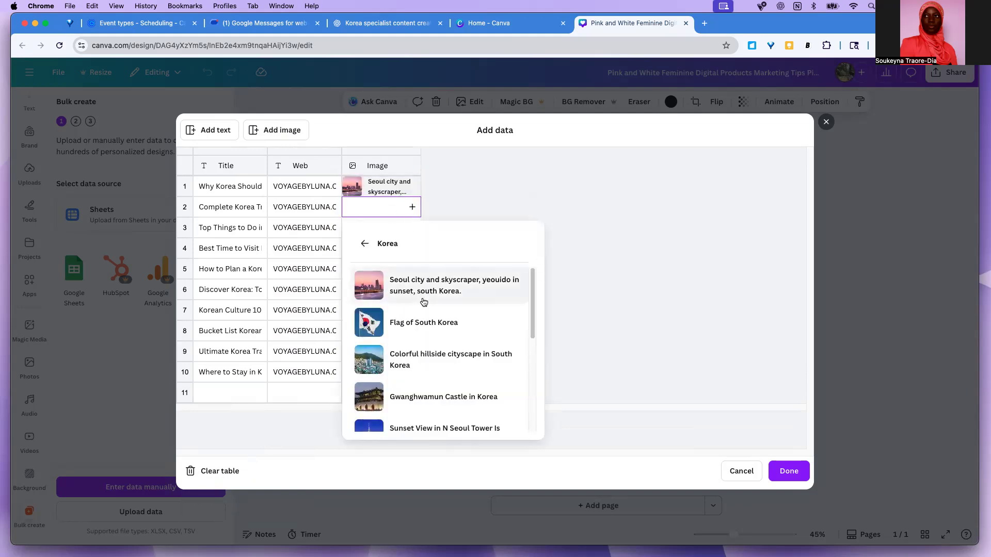
pyautogui.click(423, 323)
pyautogui.click(413, 229)
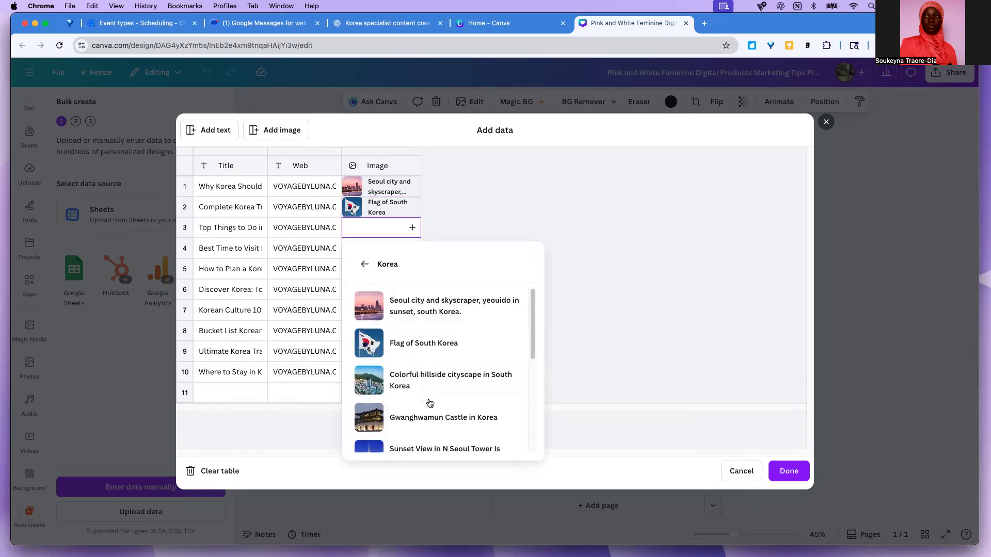
pyautogui.click(455, 375)
# Step: Set the row 4 image to Gwanghwamun Castle in Korea and the row 5 image to Sunset View in N Seoul Tower
pyautogui.click(414, 250)
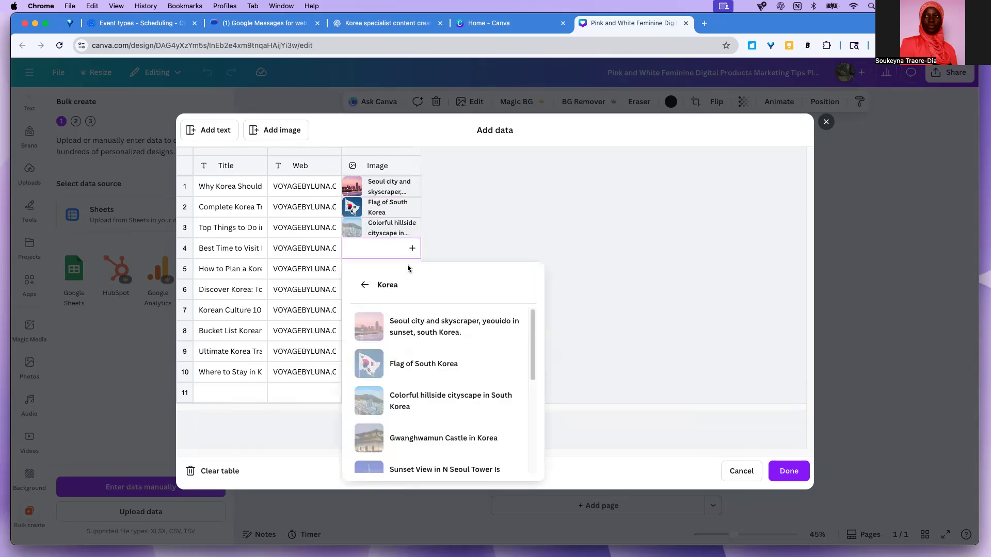
pyautogui.scroll(-1, 397, 362)
pyautogui.click(405, 403)
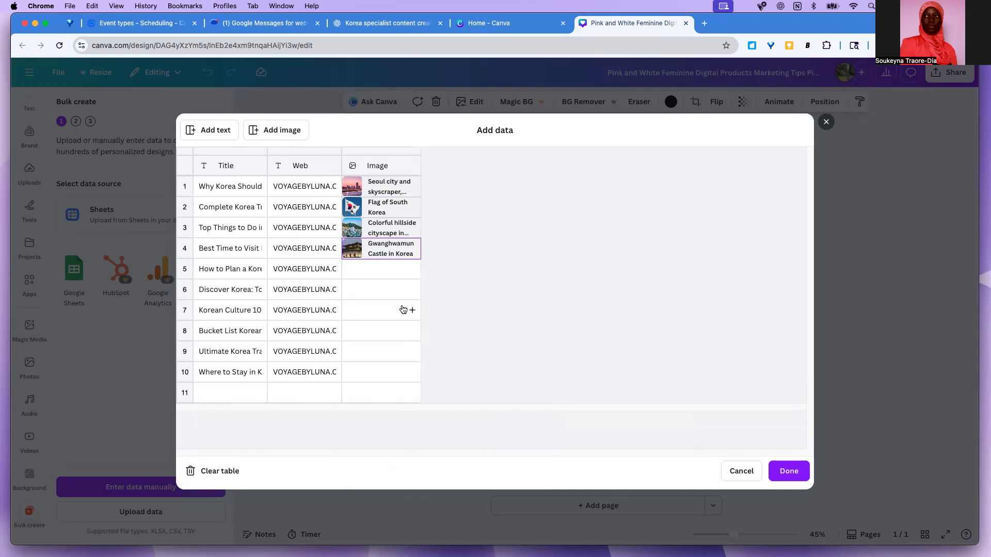
pyautogui.click(412, 268)
pyautogui.scroll(-1, 402, 449)
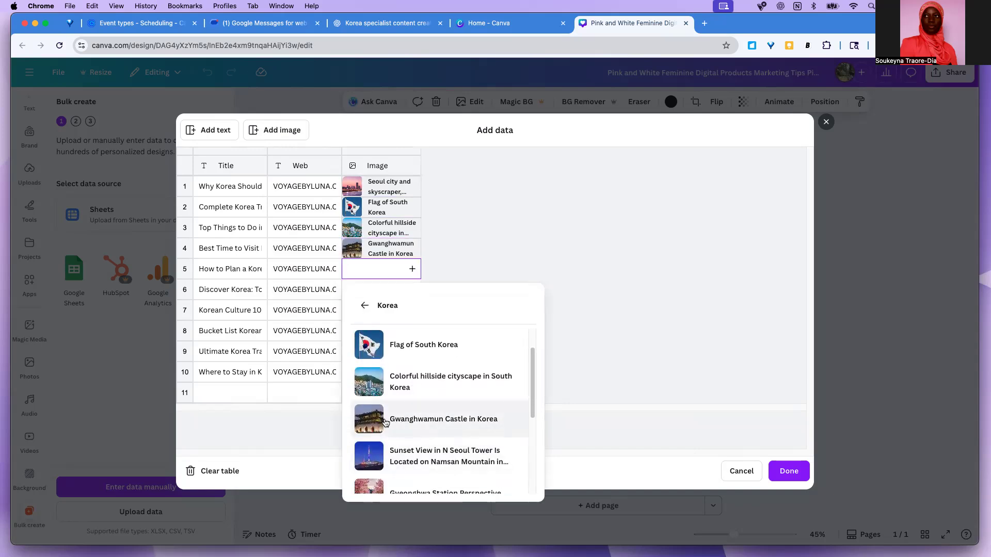
pyautogui.click(405, 463)
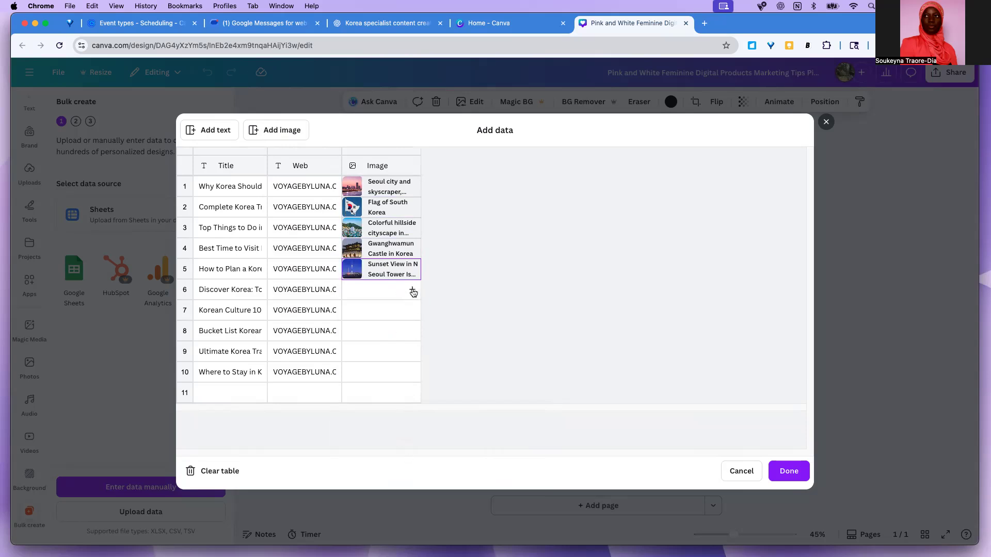
# Step: Assign the Gyeonghwa Station Perspective photo as the image for row 6
pyautogui.click(412, 290)
pyautogui.scroll(-3, 415, 376)
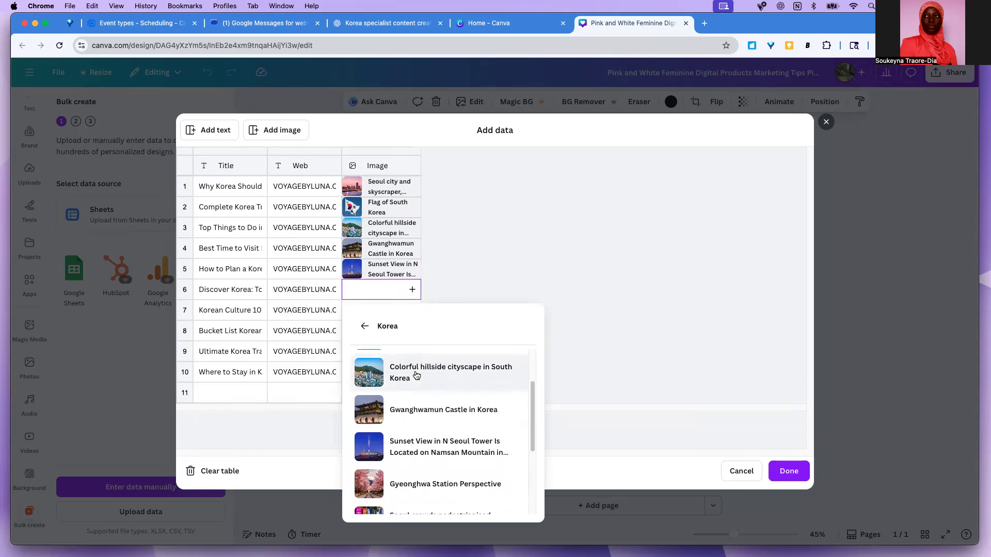
pyautogui.scroll(-2, 417, 376)
pyautogui.click(416, 420)
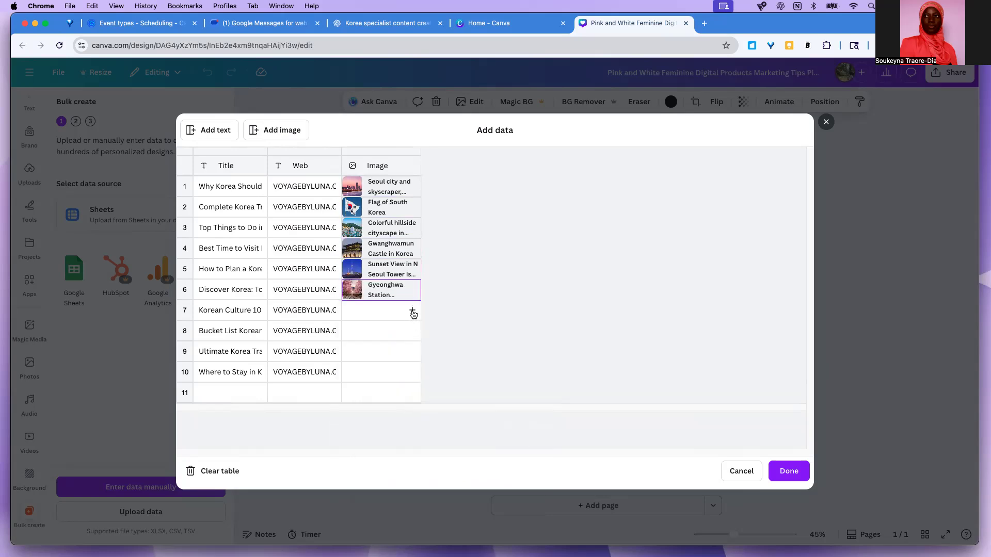
# Step: Browse the media folders, reopen the Korea folder and assign the Seoul crowds shopping streets Myeongdong photo to row 7
pyautogui.click(412, 312)
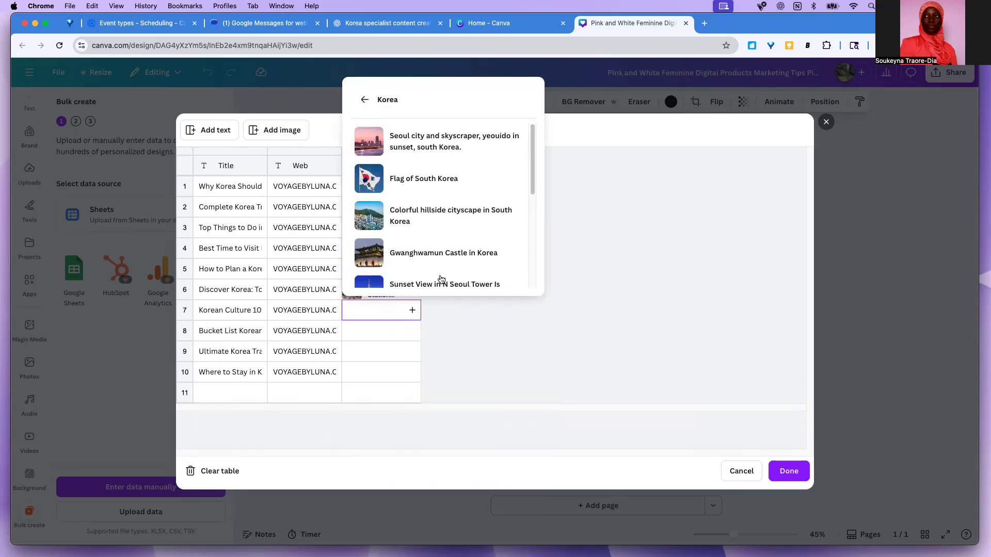
pyautogui.click(364, 100)
pyautogui.scroll(-3, 418, 170)
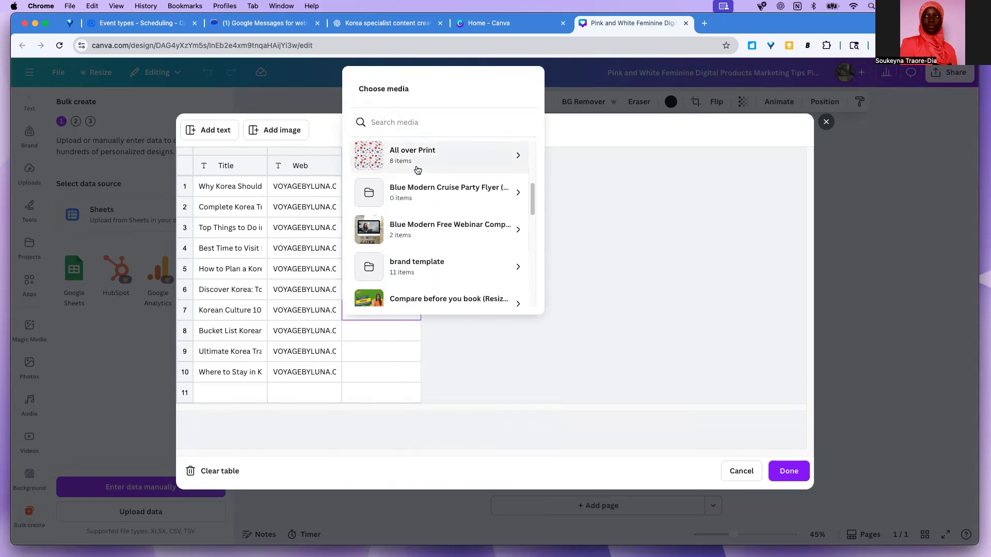
pyautogui.scroll(3, 417, 170)
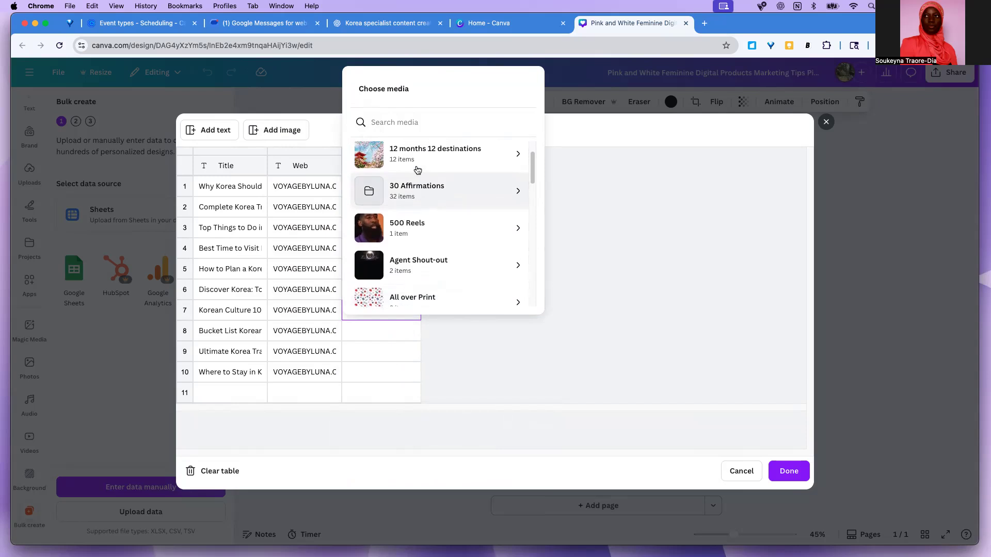
pyautogui.scroll(2, 418, 170)
pyautogui.scroll(-5, 415, 172)
pyautogui.scroll(-5, 413, 173)
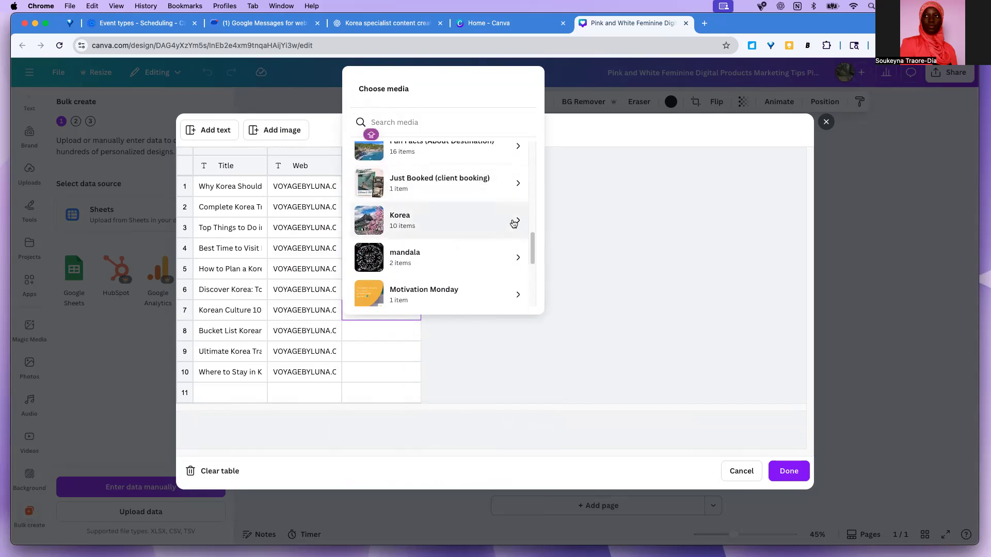
pyautogui.click(516, 222)
pyautogui.scroll(-5, 452, 235)
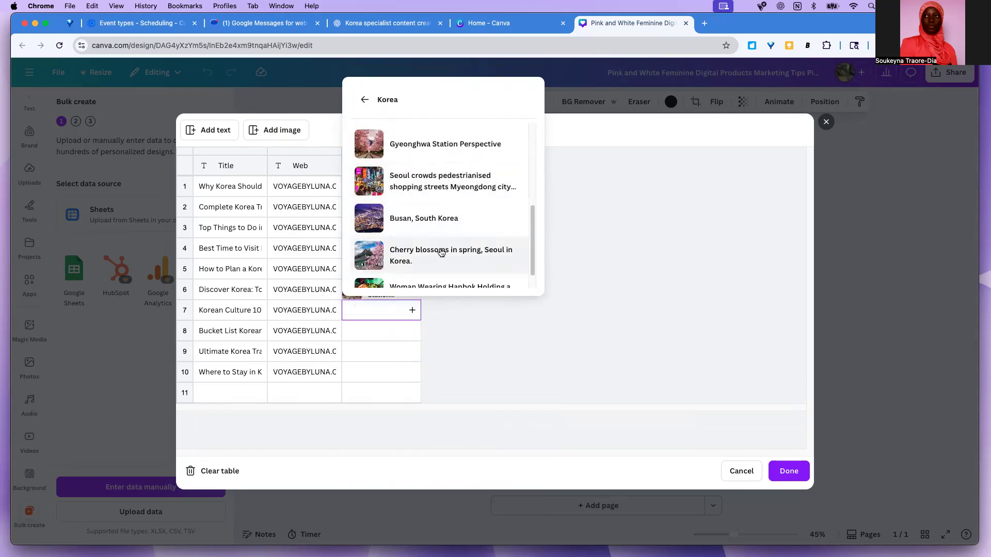
pyautogui.click(430, 187)
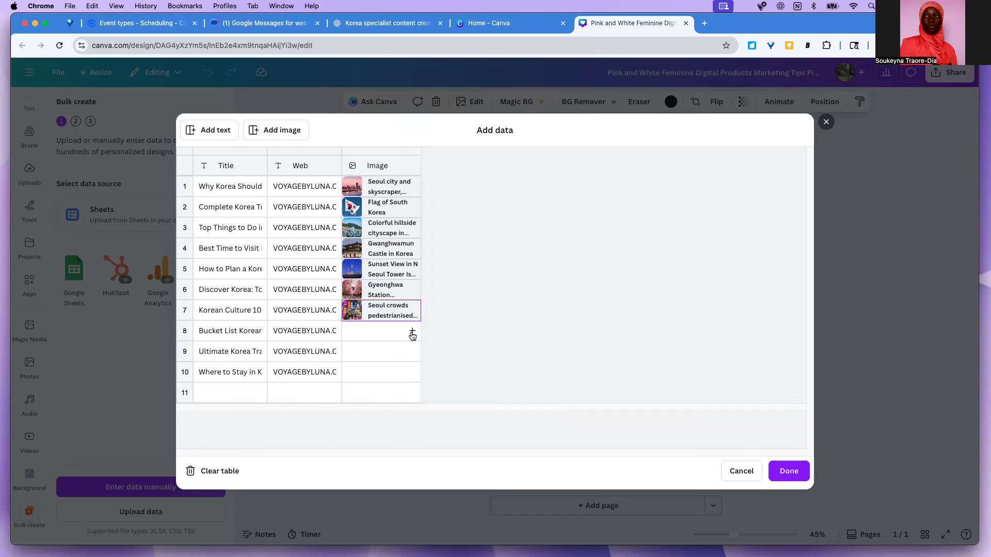
# Step: Set the row 8 image to Woman Wearing Hanbok Holding a Bowl of Bibimbap and the row 9 image to Cherry blossoms in spring
pyautogui.click(412, 334)
pyautogui.scroll(-5, 406, 273)
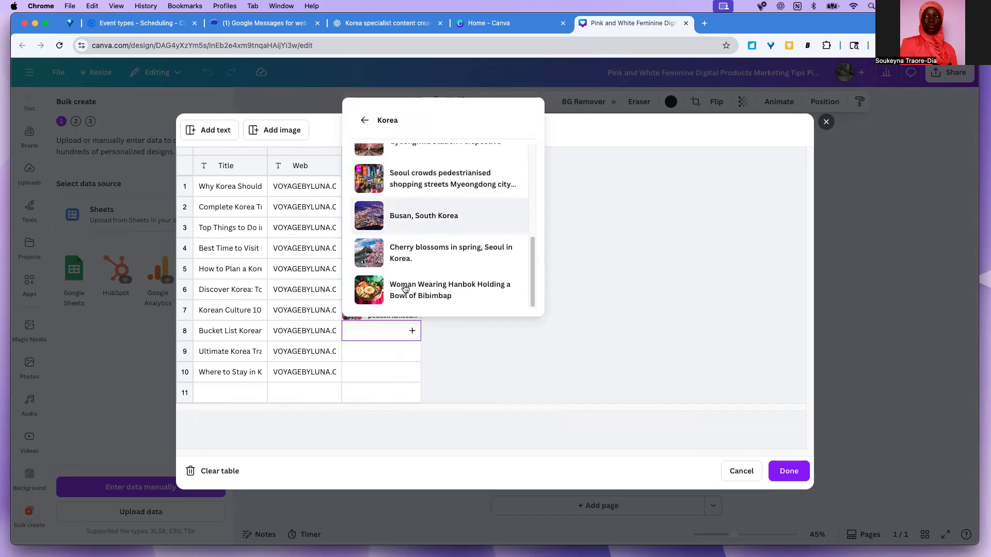
pyautogui.click(407, 289)
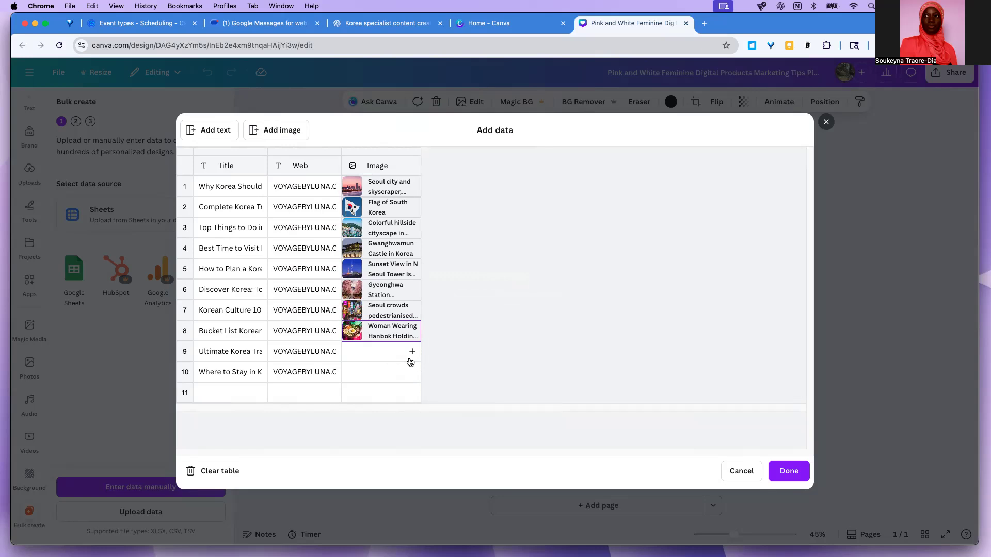
pyautogui.click(412, 353)
pyautogui.scroll(-5, 419, 265)
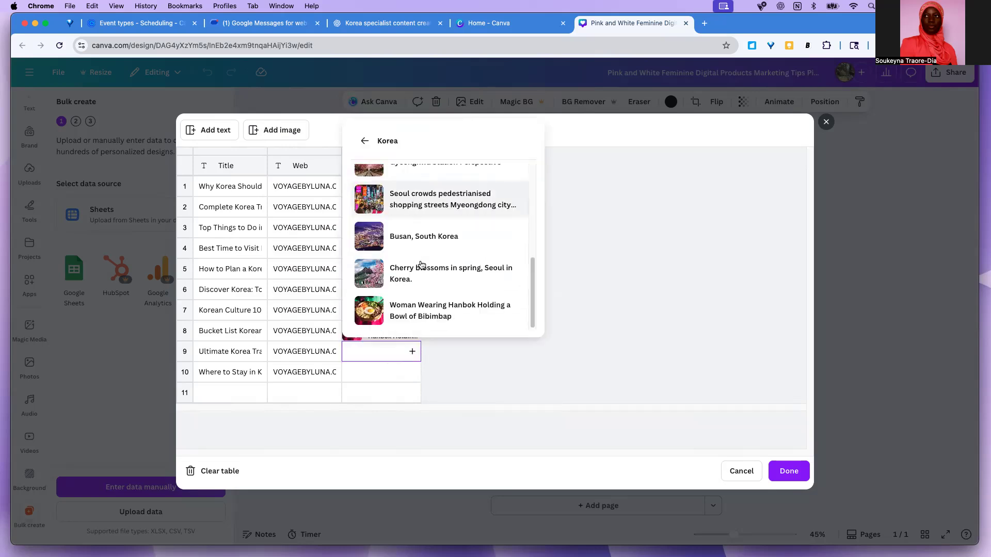
pyautogui.click(409, 271)
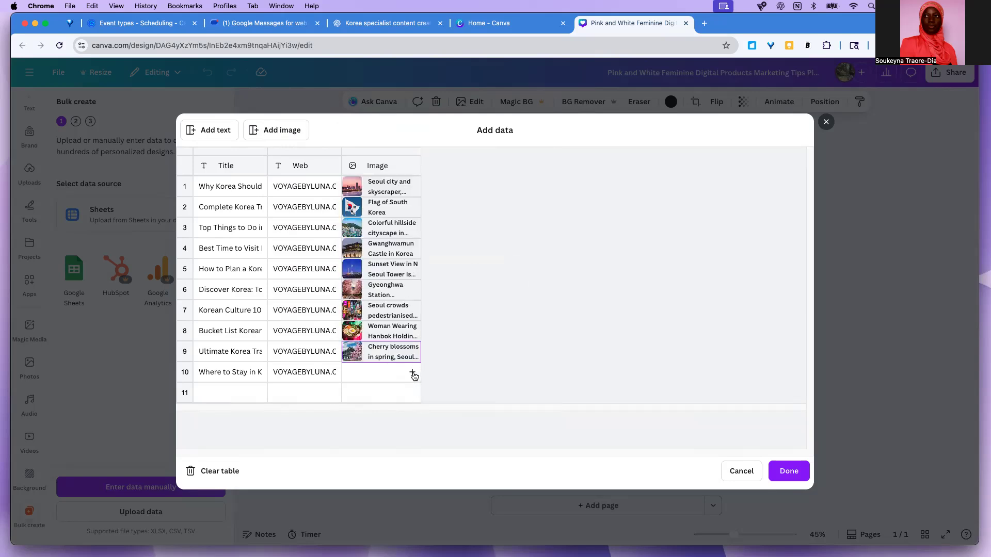
# Step: Assign the Seoul crowds shopping streets Myeongdong photo as the image for row 10
pyautogui.click(413, 373)
pyautogui.scroll(-5, 427, 312)
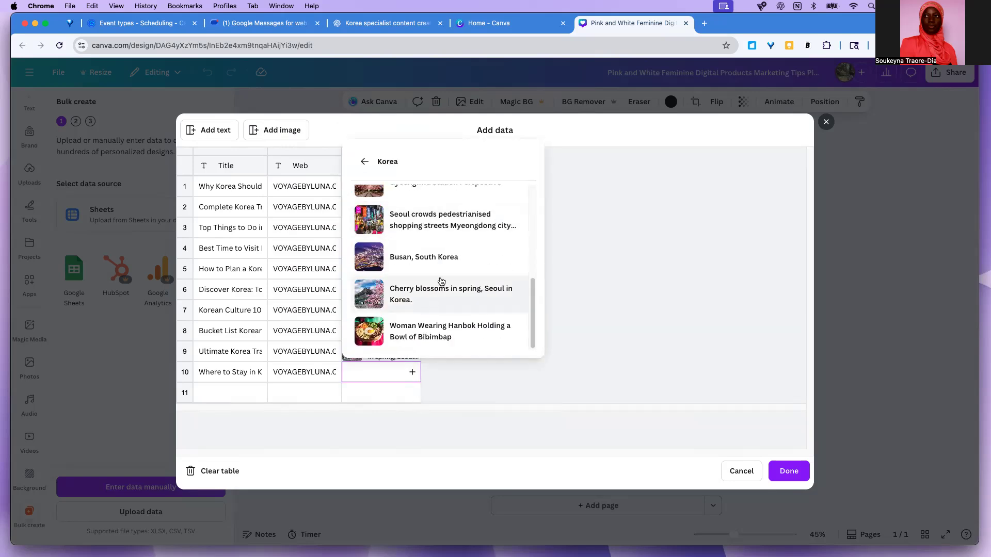
pyautogui.scroll(2, 440, 235)
pyautogui.click(436, 250)
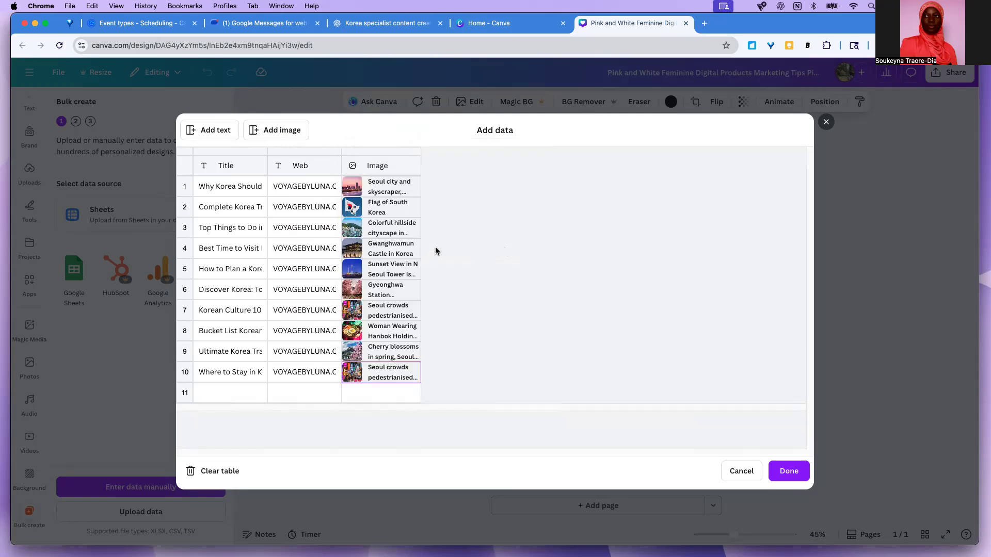
# Step: Replace the row 10 image with the Gyeonghwa Station Perspective photo
pyautogui.click(413, 373)
pyautogui.scroll(-3, 418, 254)
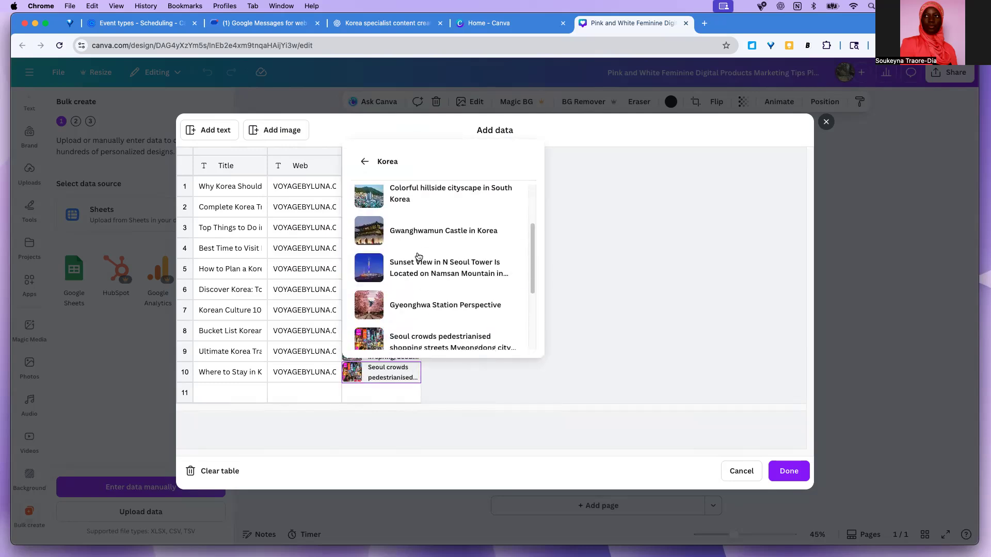
pyautogui.click(384, 301)
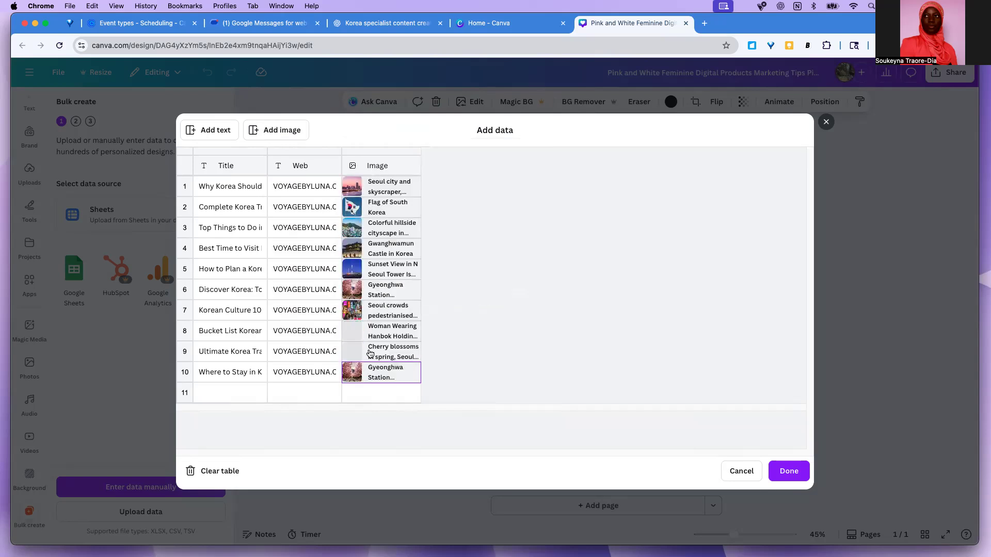
# Step: Try the Colorful hillside cityscape and Gwanghwamun Castle photos as the image for row 10
pyautogui.click(408, 371)
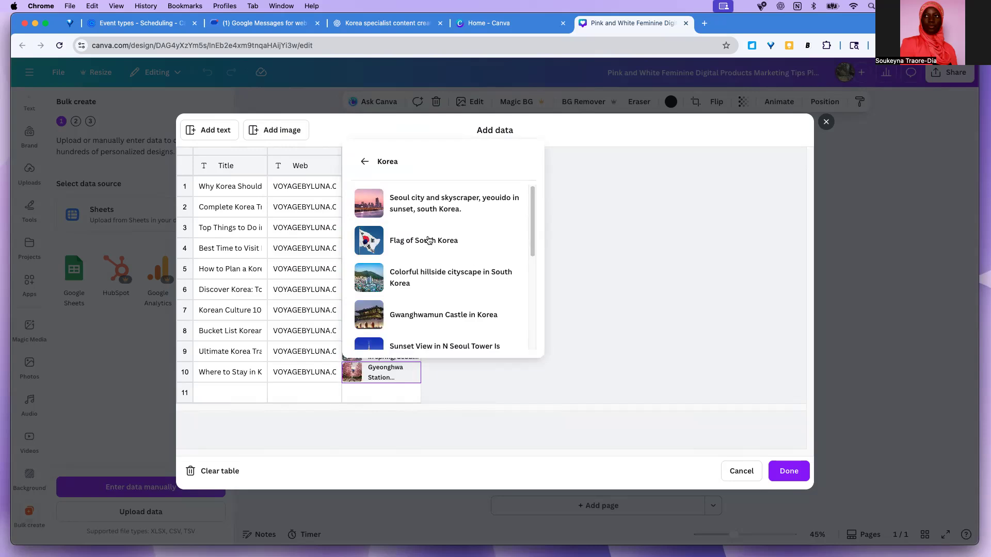
pyautogui.click(436, 276)
pyautogui.click(398, 379)
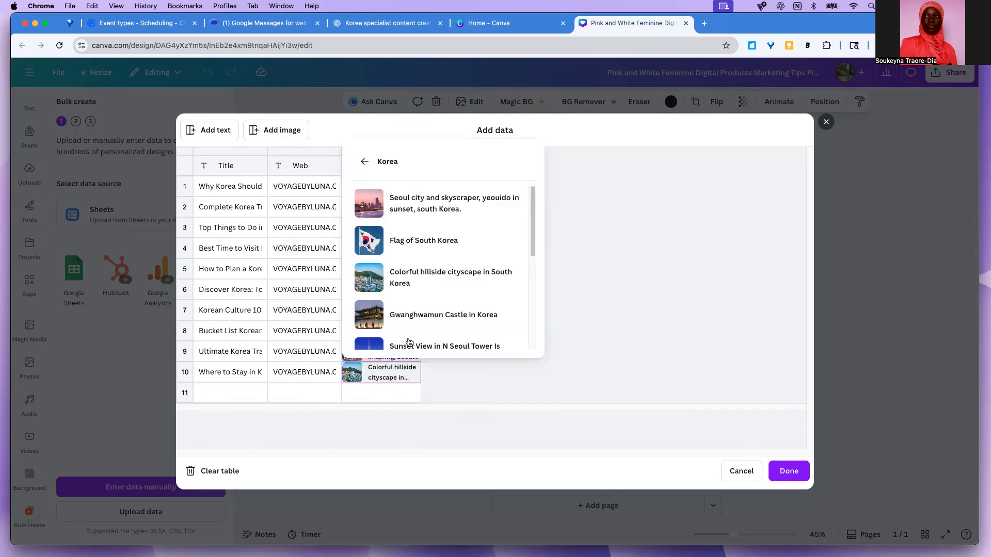
pyautogui.click(433, 315)
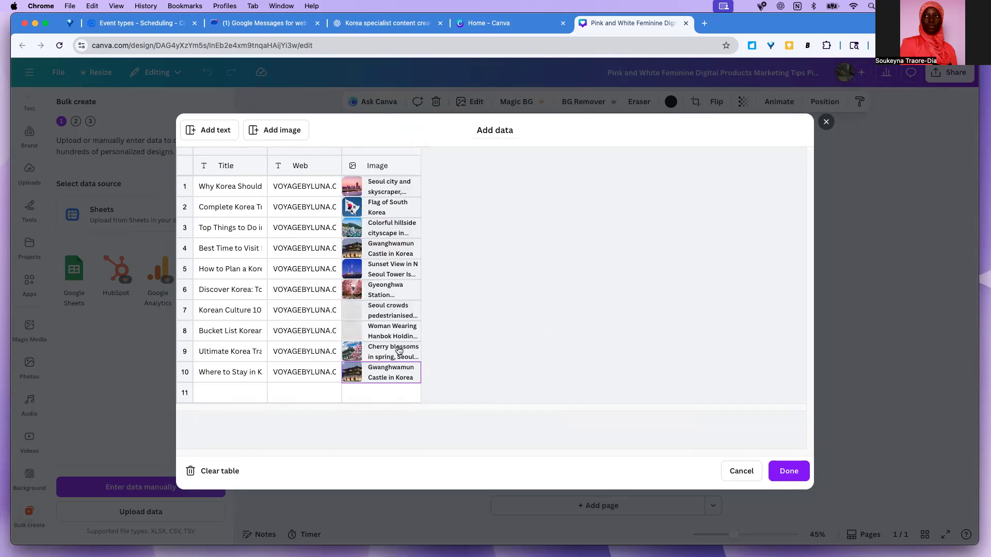
# Step: Set the row 10 image to the Busan, South Korea photo and finish the data table
pyautogui.click(392, 375)
pyautogui.scroll(-3, 427, 283)
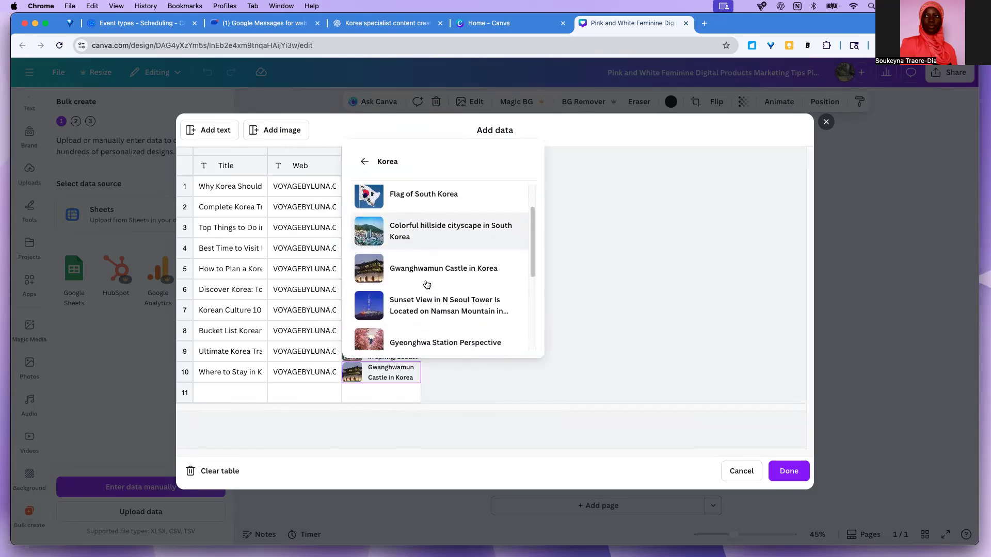
pyautogui.scroll(-5, 427, 283)
pyautogui.click(414, 310)
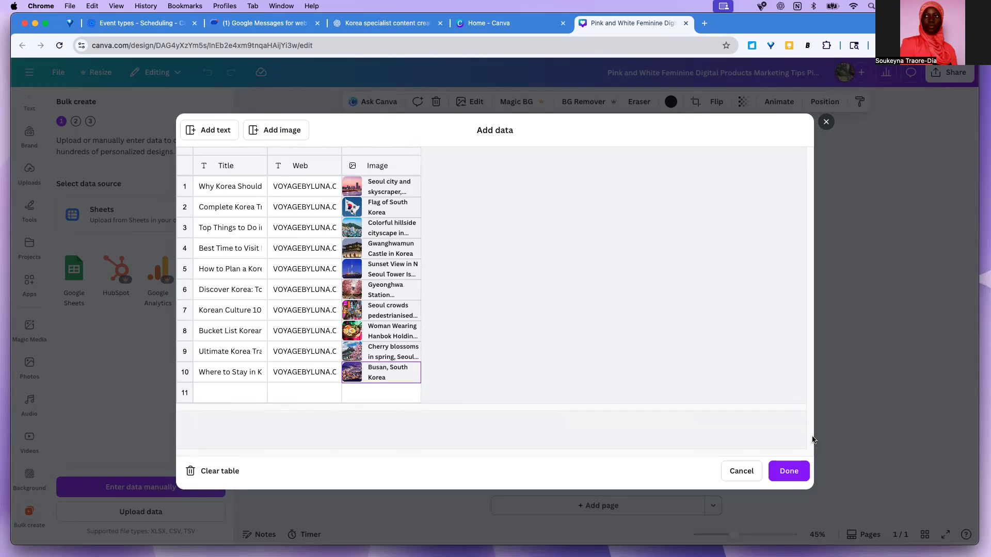
pyautogui.click(790, 471)
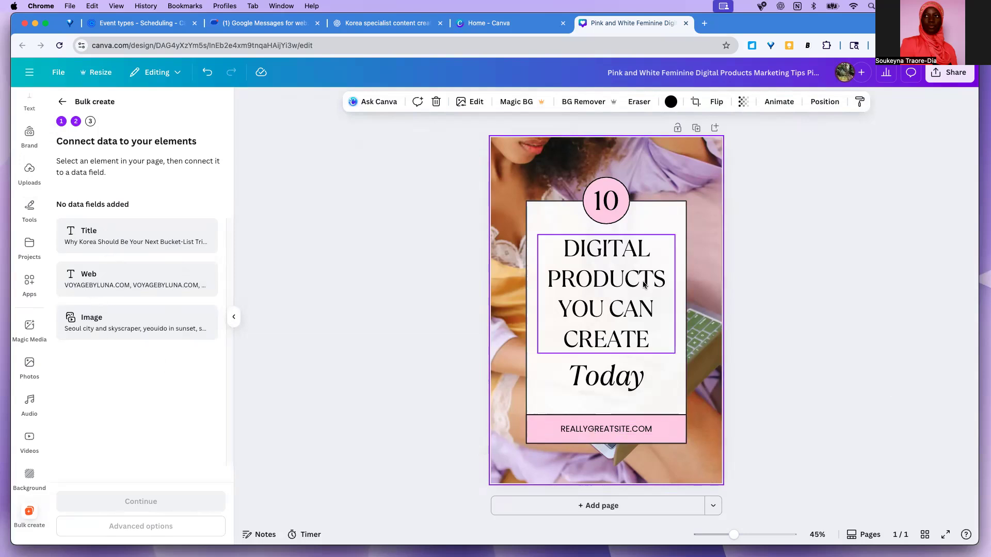
pyautogui.click(639, 297)
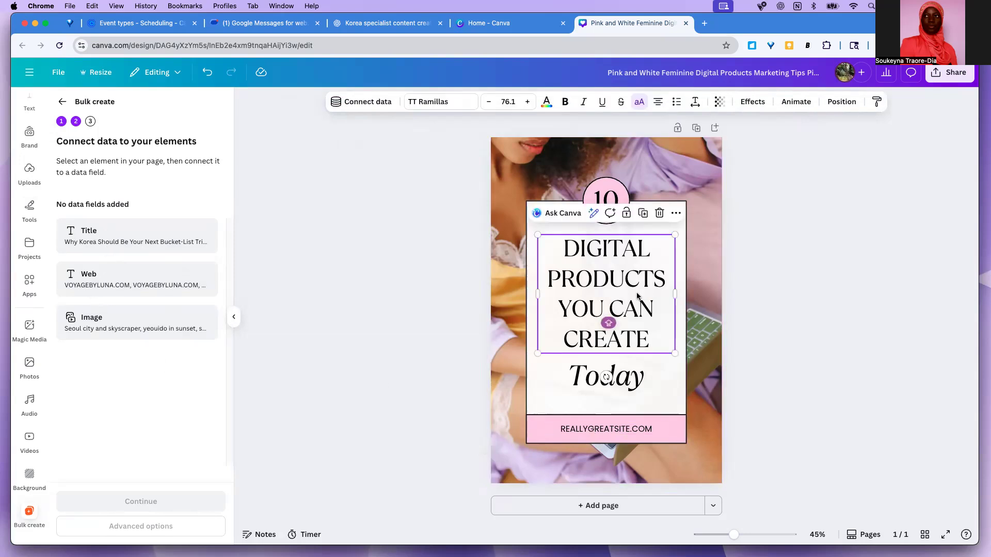
pyautogui.click(662, 302)
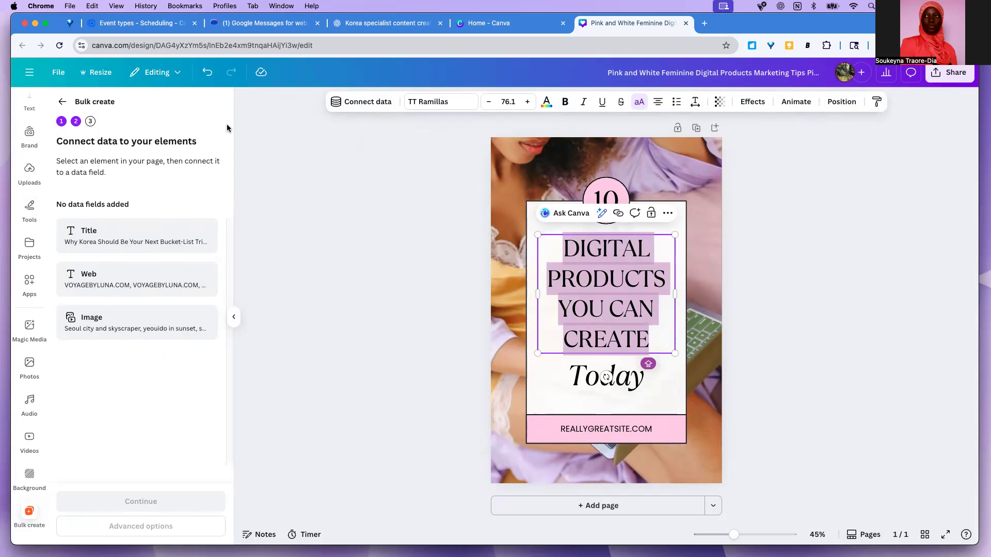
pyautogui.click(335, 105)
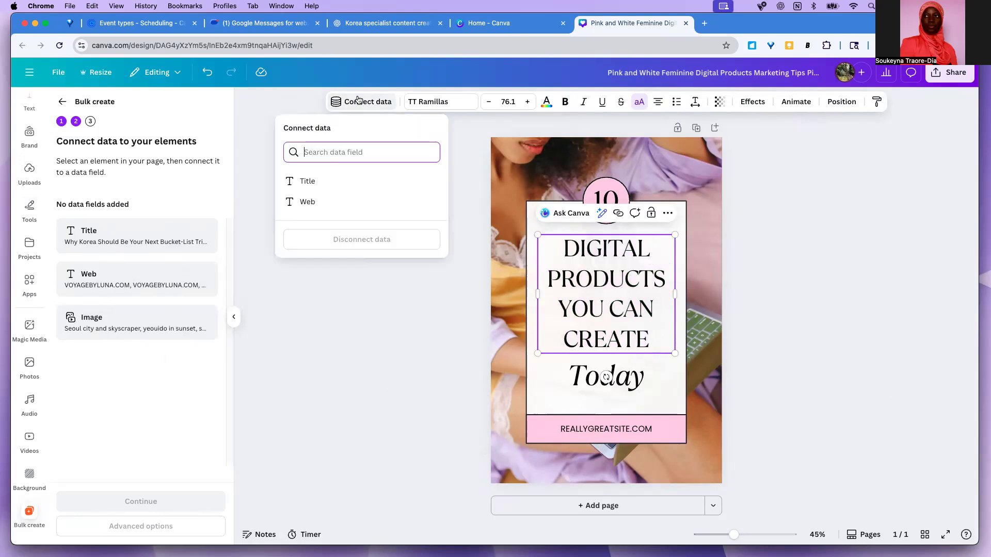
pyautogui.rightClick(526, 153)
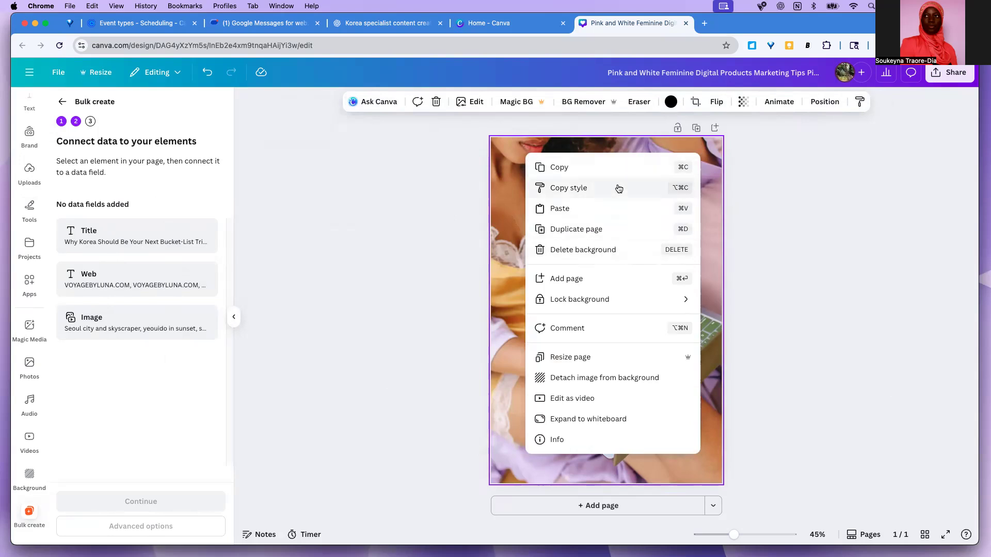
pyautogui.click(446, 253)
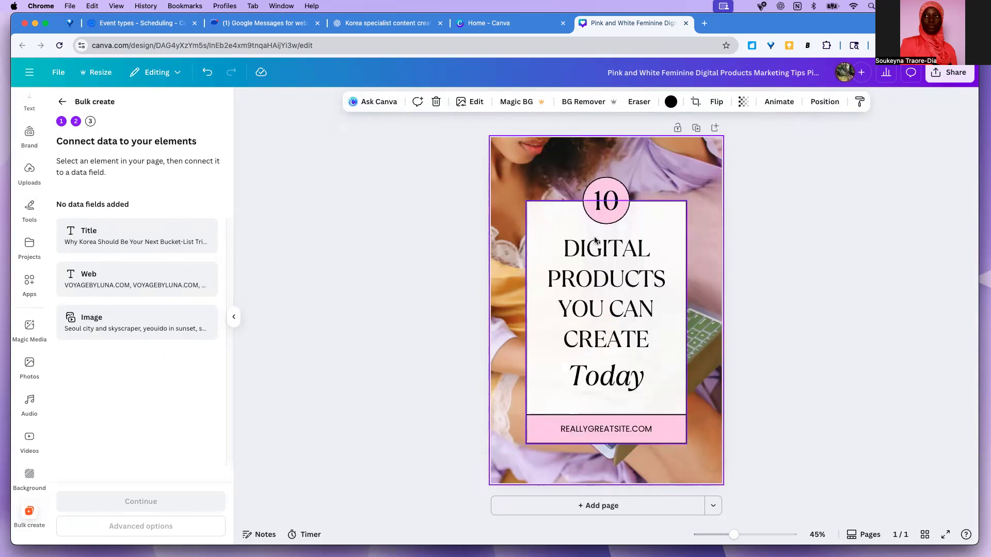
pyautogui.click(569, 245)
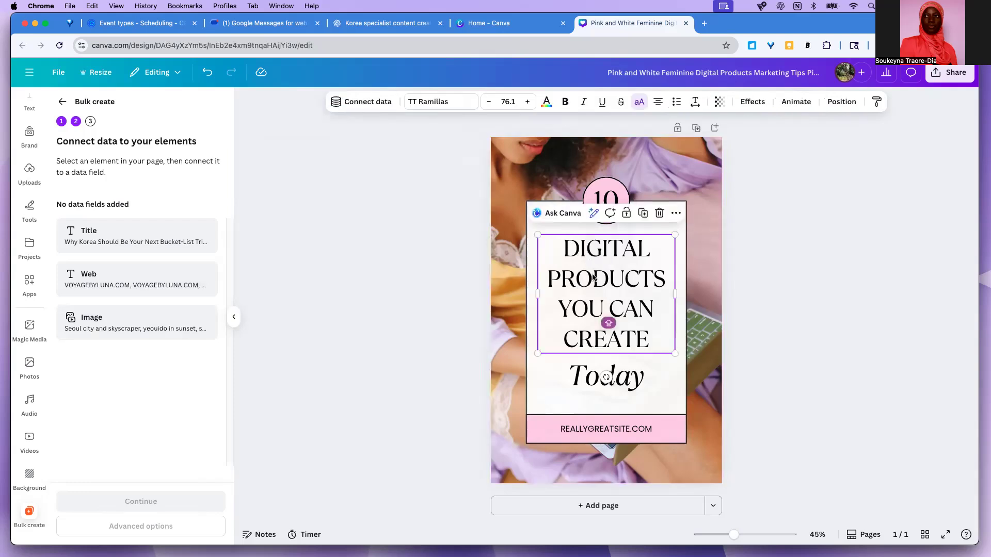
pyautogui.click(675, 214)
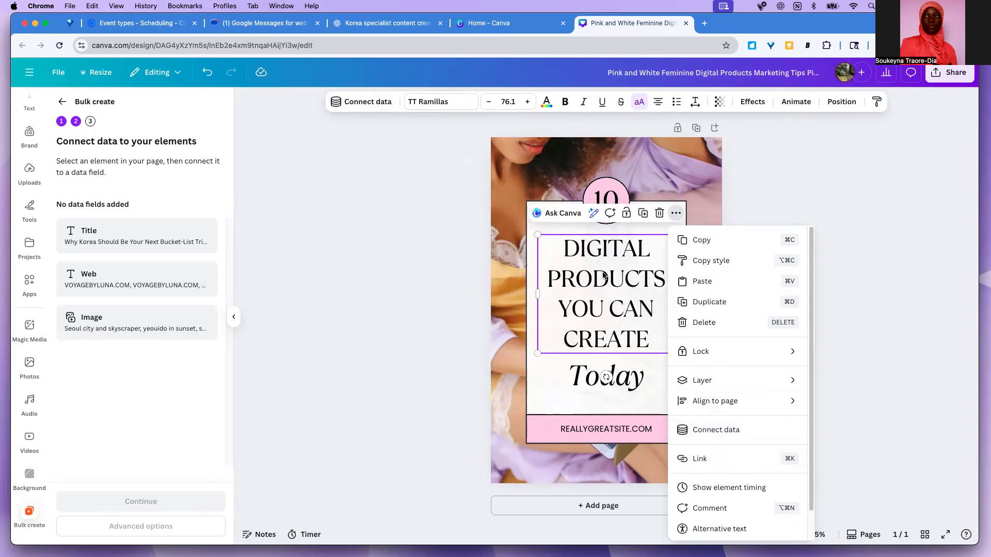
pyautogui.click(623, 308)
pyautogui.click(715, 329)
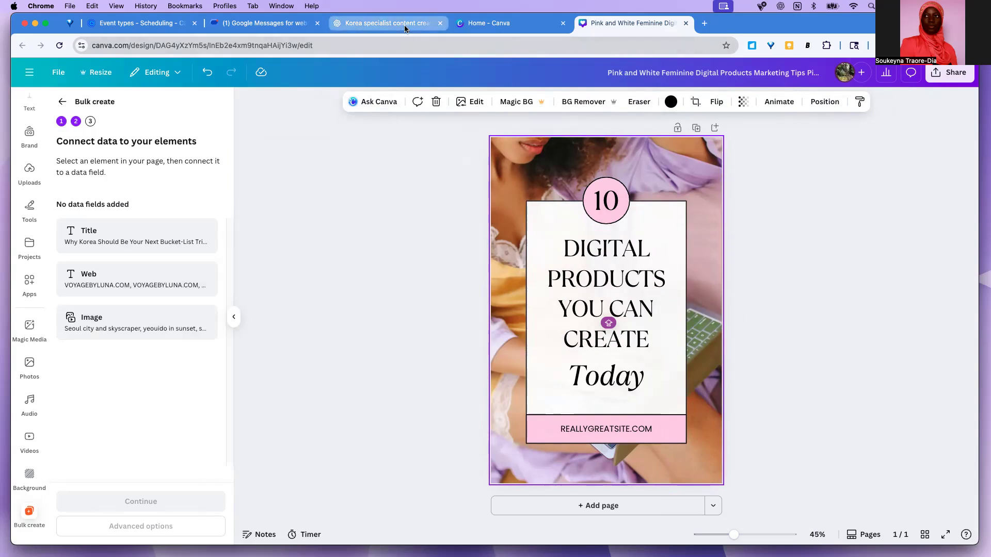
# Step: Switch to ChatGPT to examine the eighth pin title, "Bucket List Korean Food You Have to Try When You Visit Korea", and return to Canva
pyautogui.click(388, 23)
pyautogui.scroll(10, 417, 209)
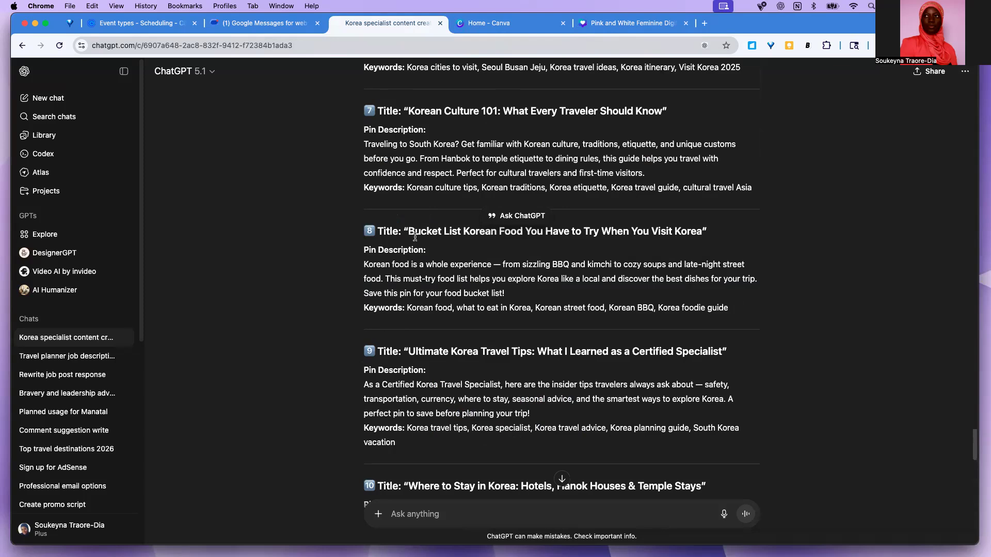
pyautogui.scroll(1, 480, 237)
pyautogui.moveTo(421, 234); pyautogui.dragTo(574, 234)
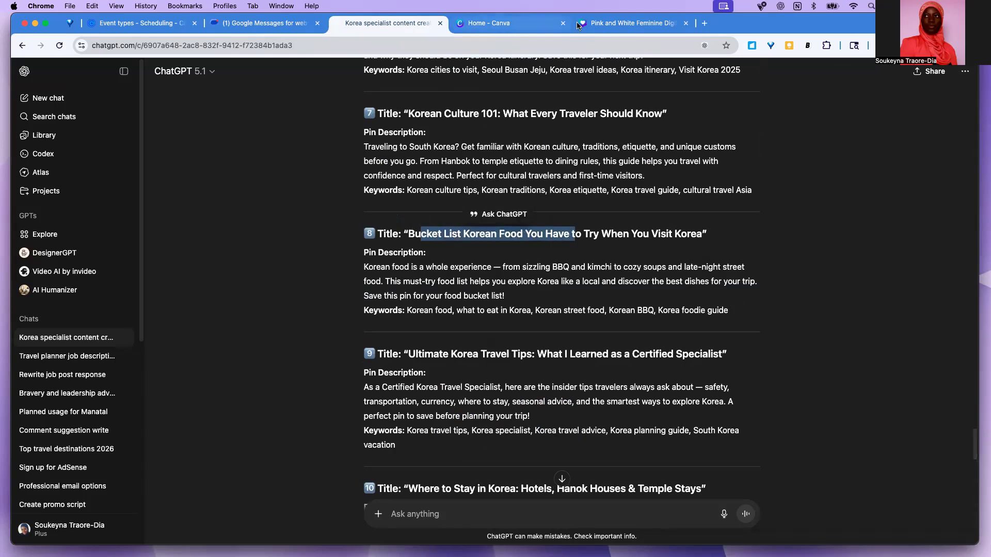
pyautogui.click(620, 23)
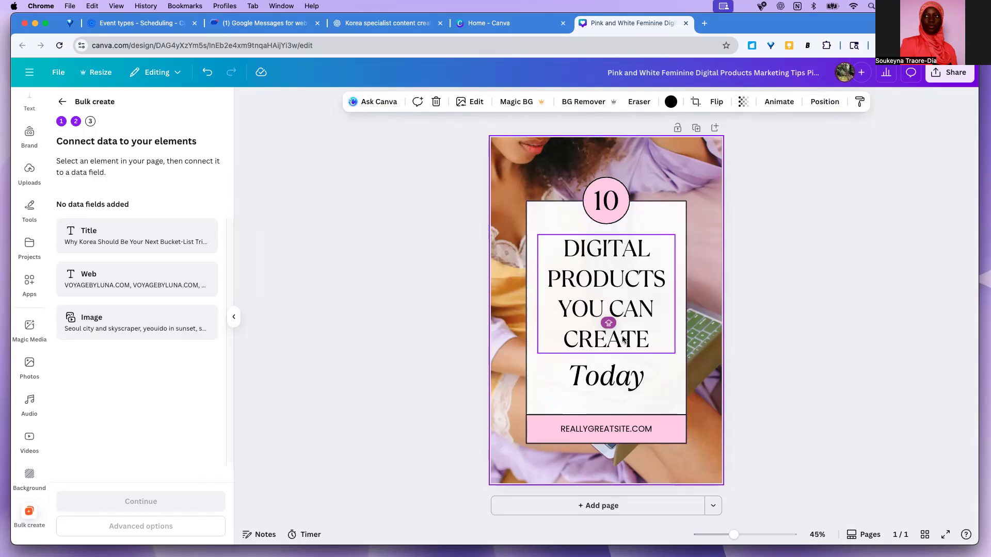
# Step: Connect the "Digital Products You Can Create" headline text to the Title data field
pyautogui.click(628, 380)
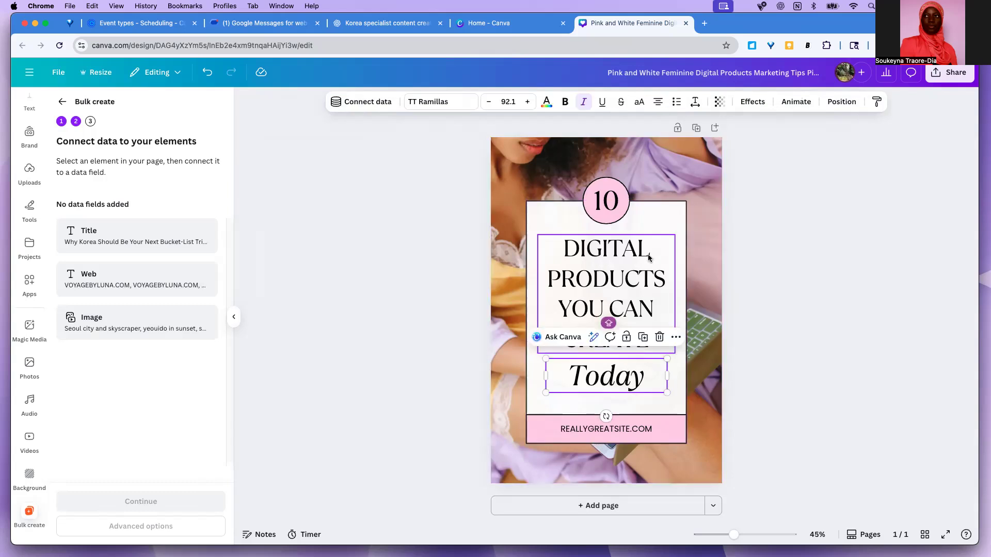
pyautogui.click(678, 217)
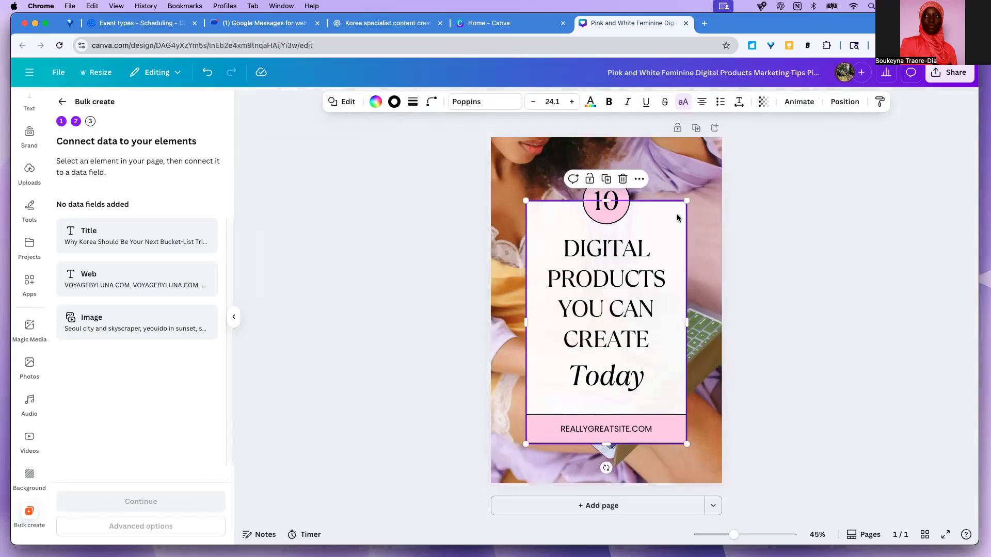
pyautogui.click(629, 294)
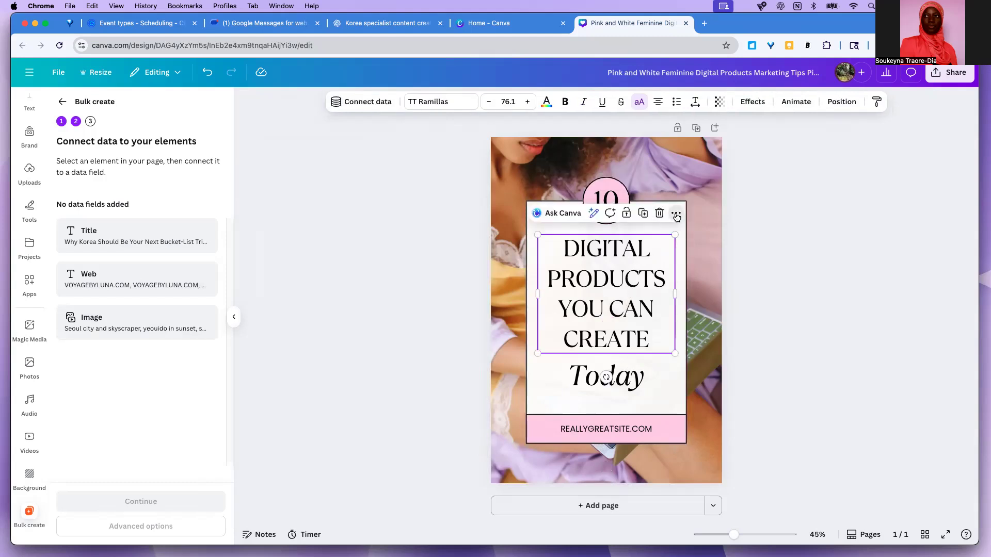
pyautogui.click(676, 213)
pyautogui.click(711, 430)
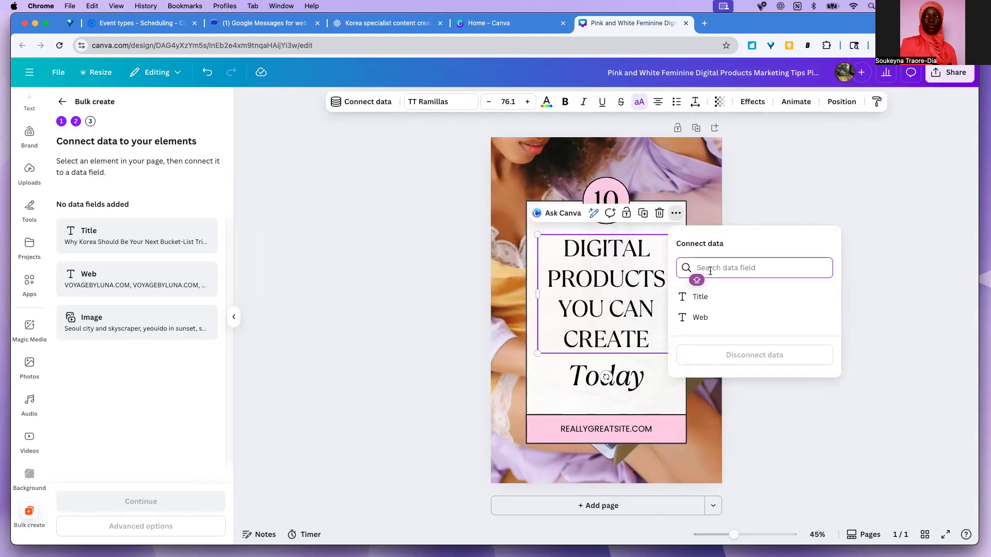
pyautogui.click(700, 297)
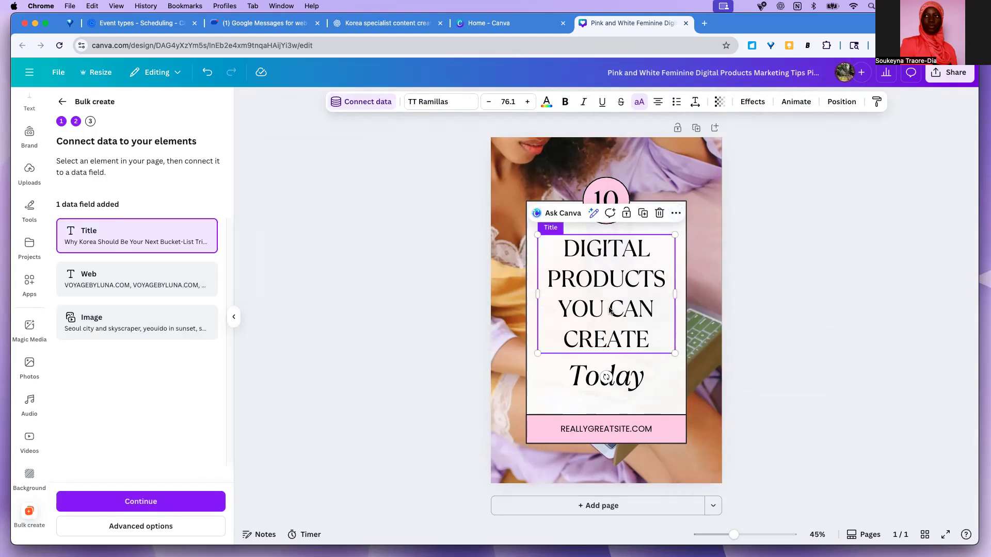
# Step: Connect the REALLYGREATSITE.COM text in the pink band to the Web data field
pyautogui.click(609, 429)
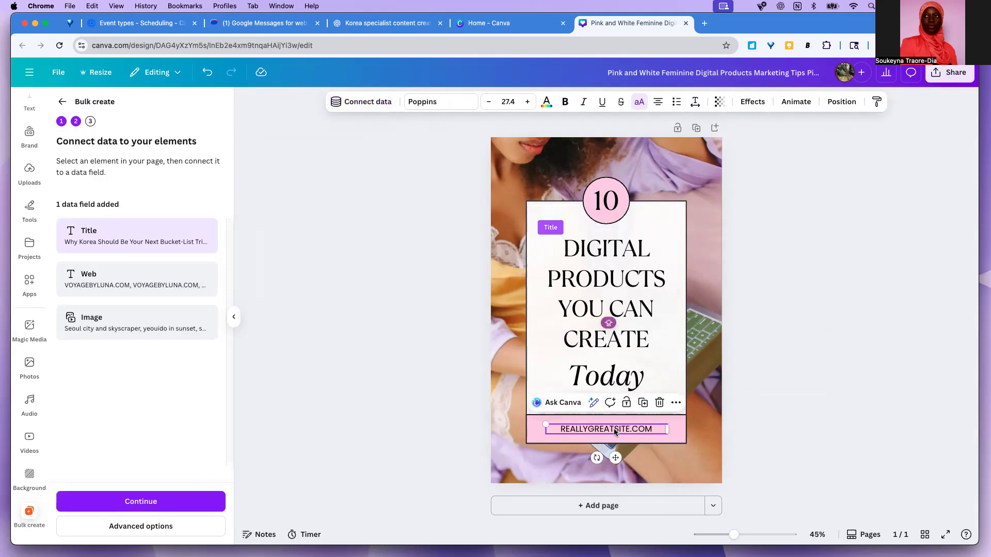
pyautogui.click(676, 403)
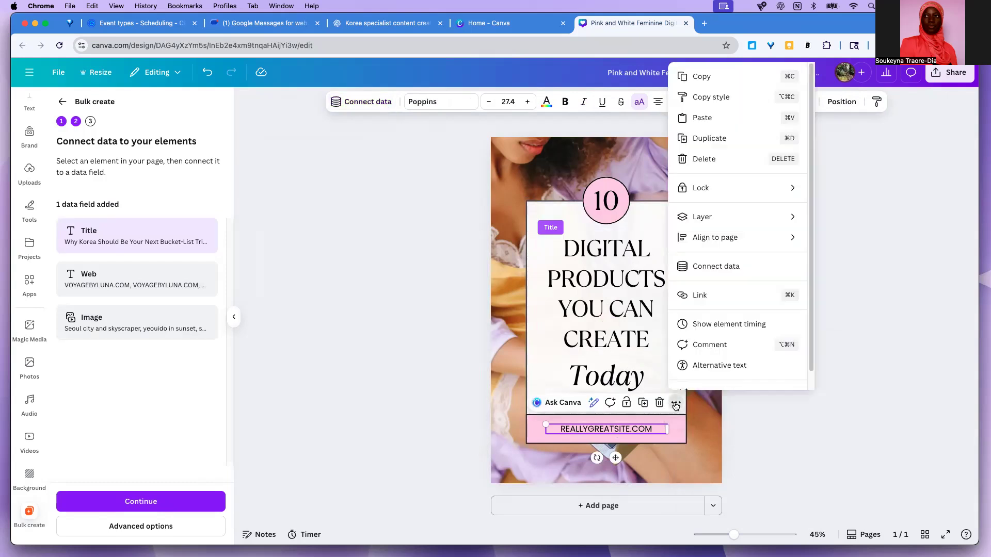
pyautogui.click(713, 267)
pyautogui.click(701, 330)
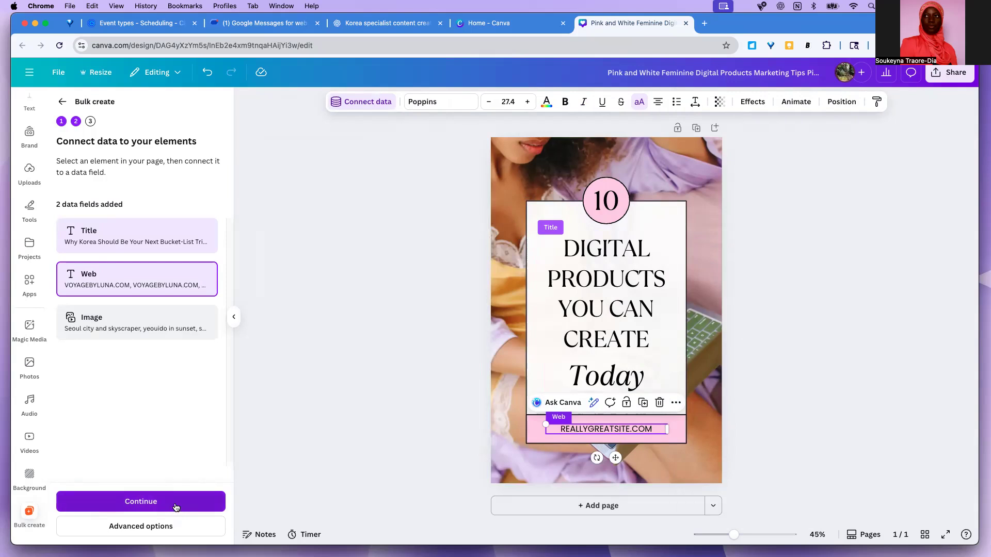
# Step: Delete the "Today" text from the pin template and continue to applying the data
pyautogui.click(588, 380)
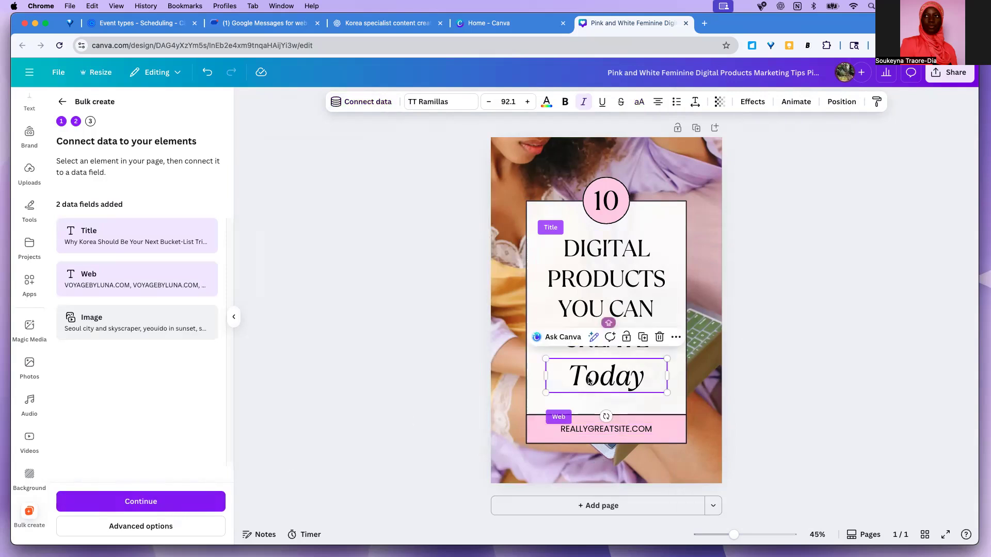
pyautogui.press('Delete')
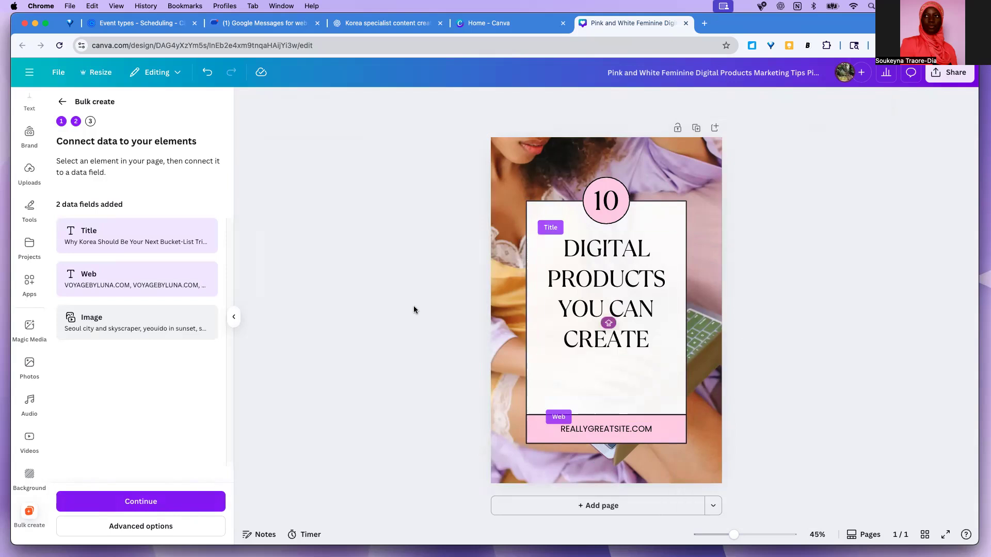
pyautogui.click(165, 506)
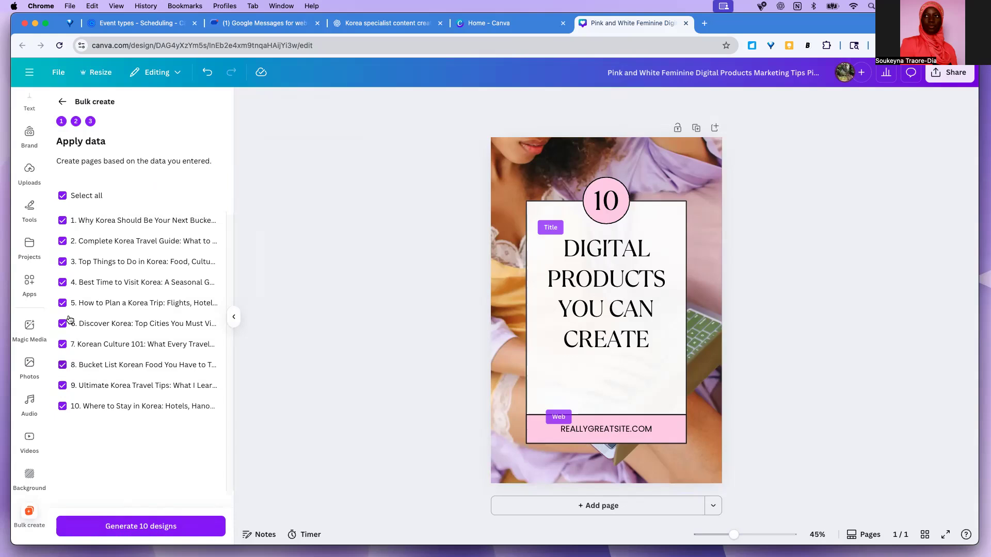
pyautogui.click(62, 407)
pyautogui.click(62, 365)
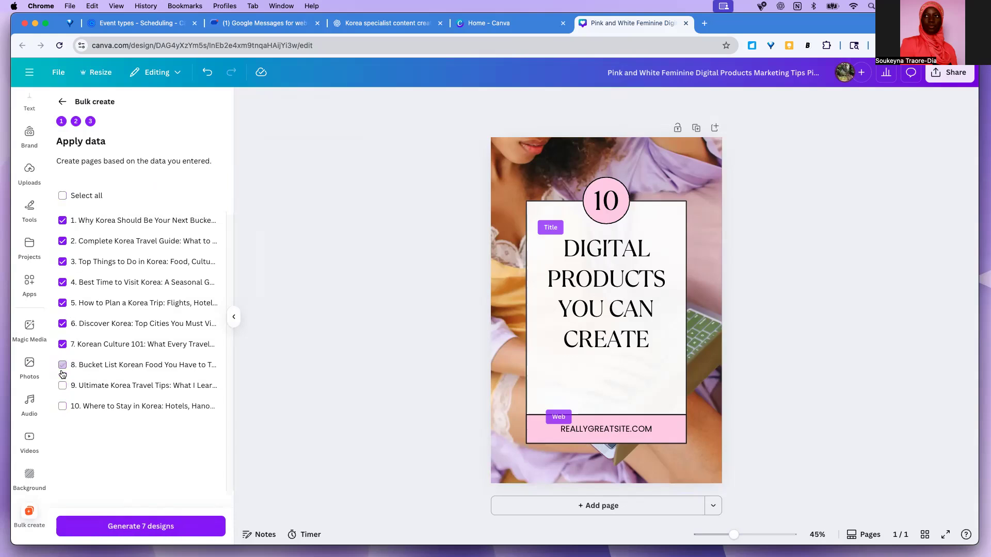
pyautogui.click(63, 366)
pyautogui.click(61, 407)
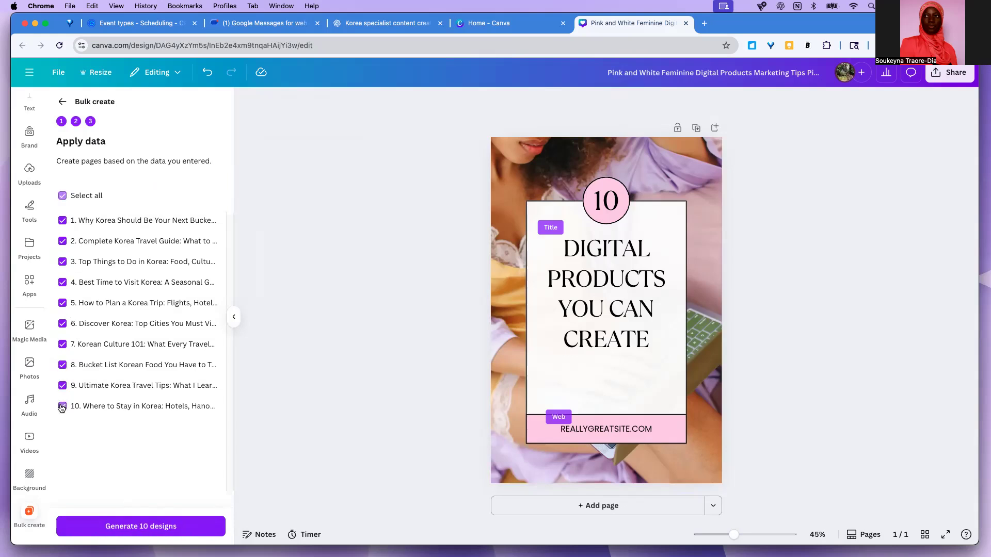
# Step: Generate designs for all ten data rows and look through the pages of the resulting bulk design before closing it
pyautogui.click(153, 528)
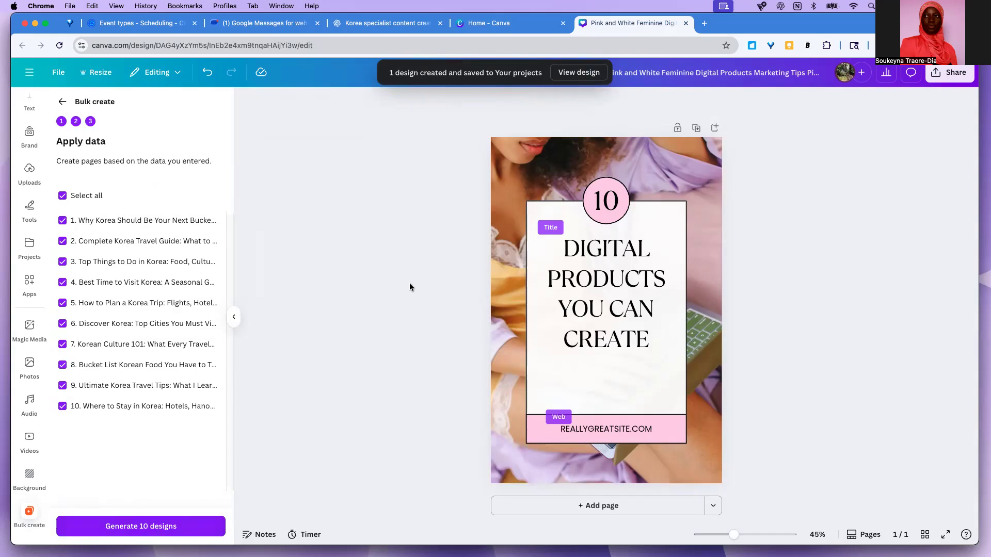
pyautogui.click(576, 72)
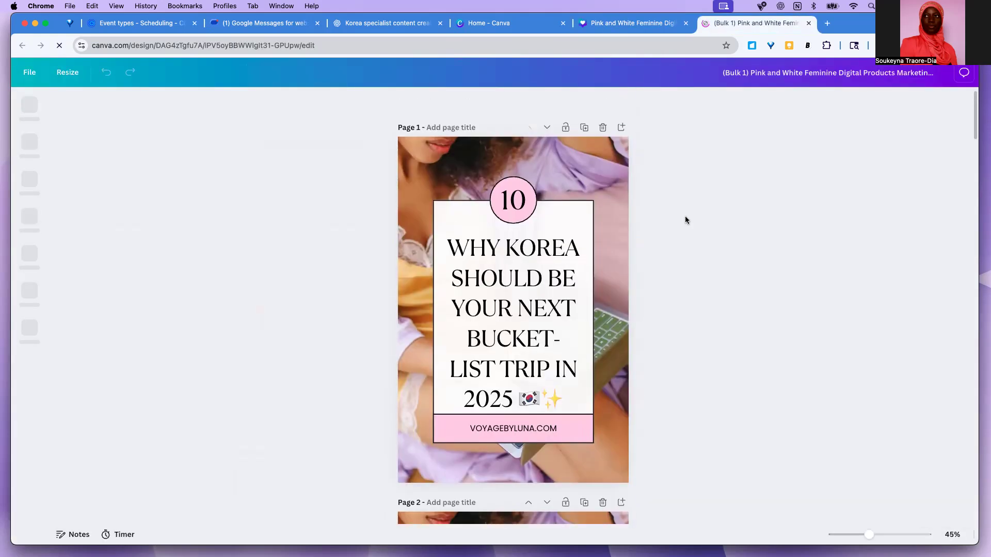
pyautogui.scroll(-20, 662, 227)
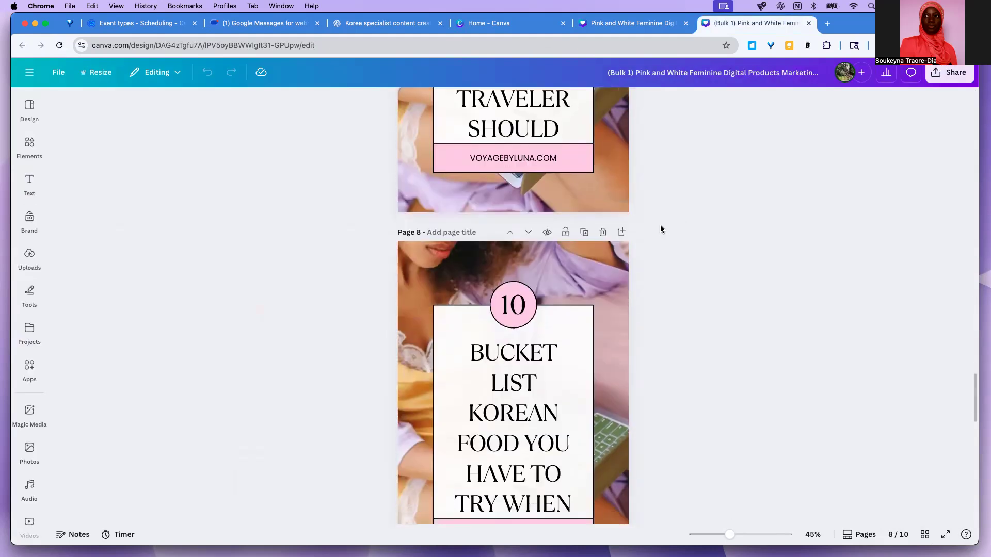
pyautogui.scroll(20, 660, 229)
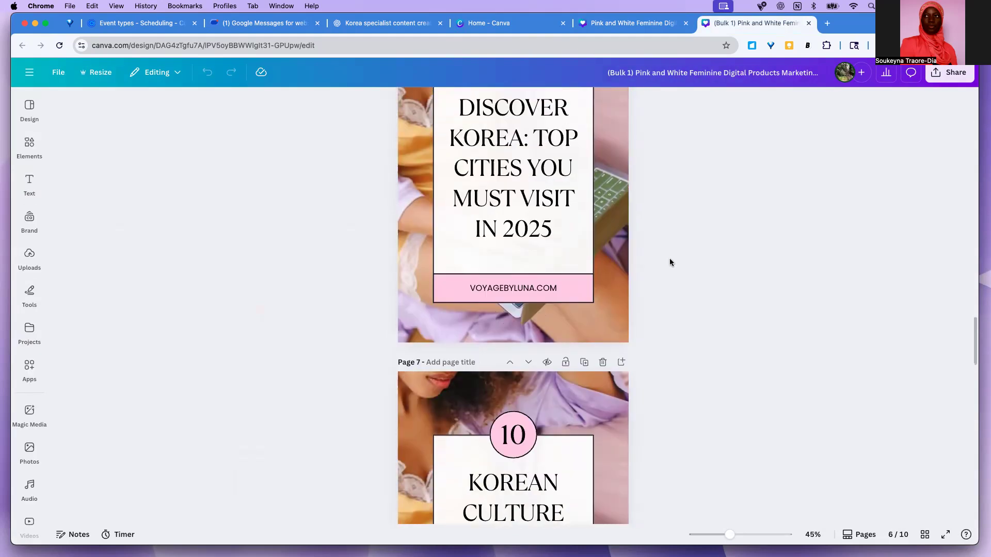
pyautogui.click(808, 22)
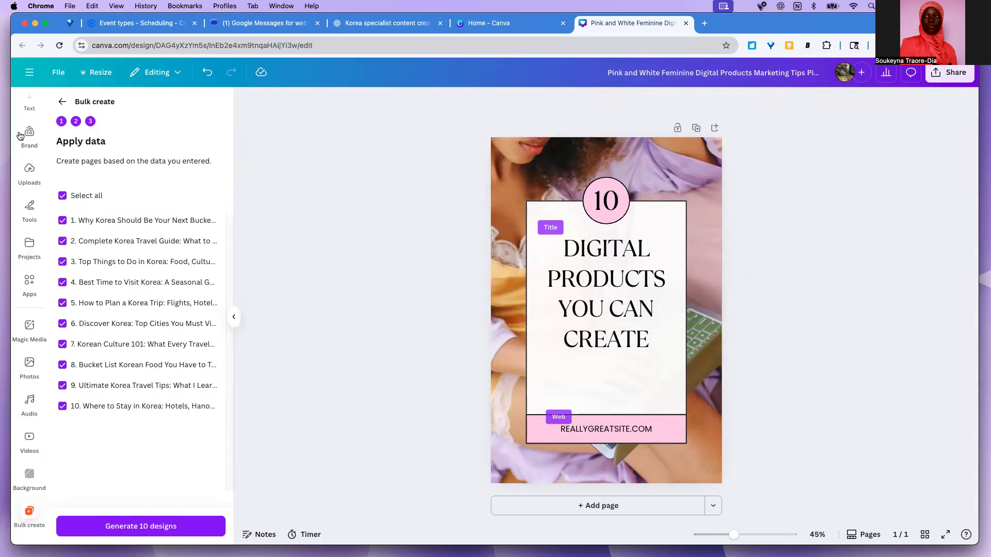
# Step: Return to connecting data and detach the template's photo from the page background
pyautogui.click(62, 102)
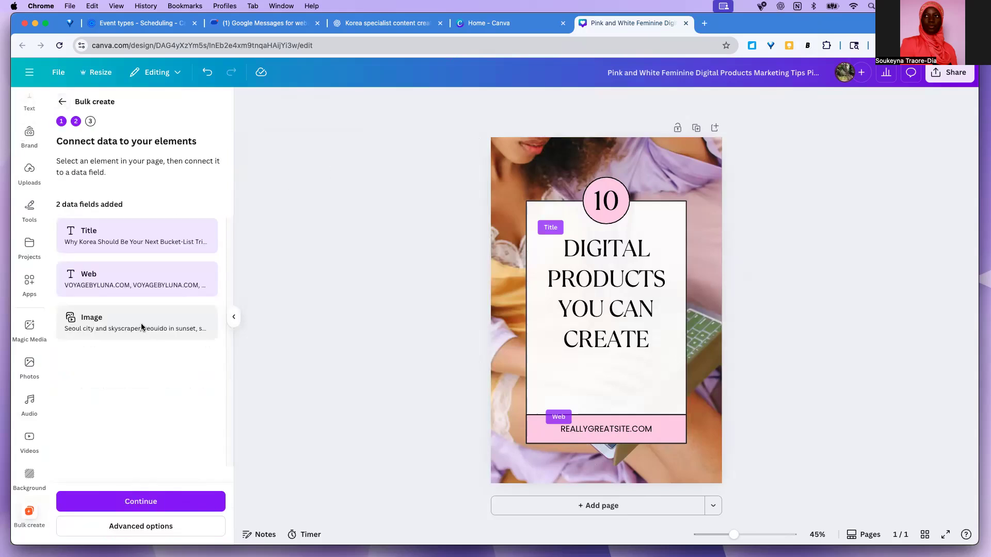
pyautogui.click(519, 173)
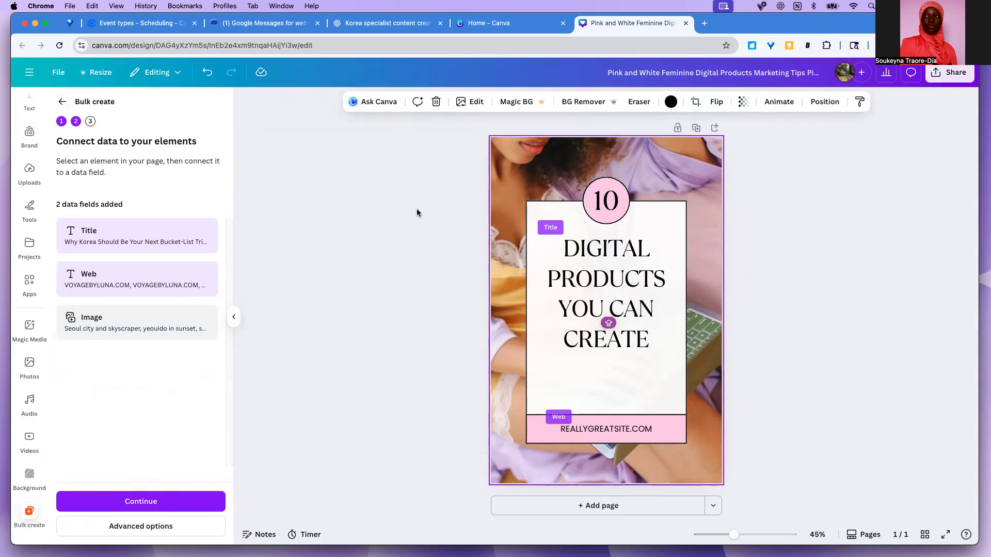
pyautogui.rightClick(535, 150)
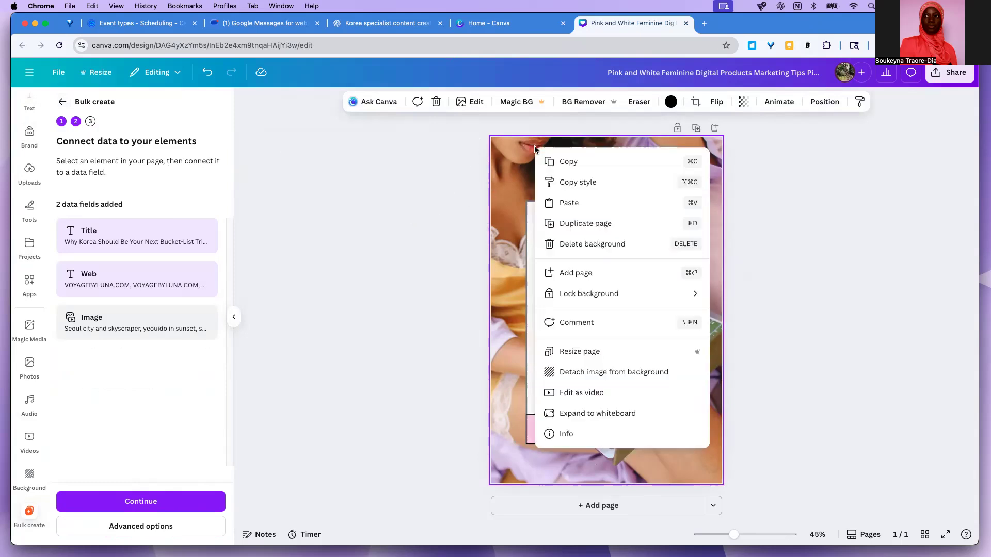
pyautogui.click(523, 147)
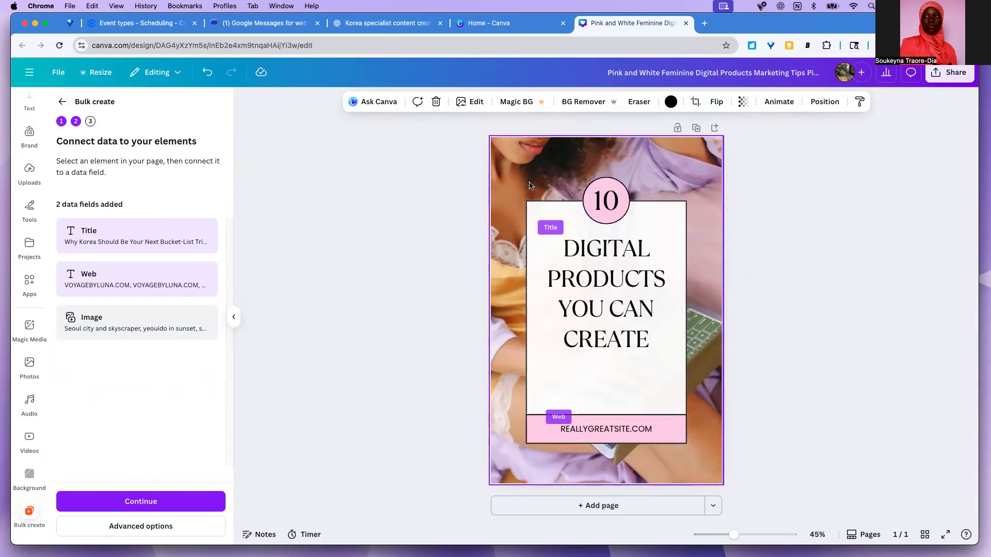
pyautogui.rightClick(676, 474)
pyautogui.click(720, 464)
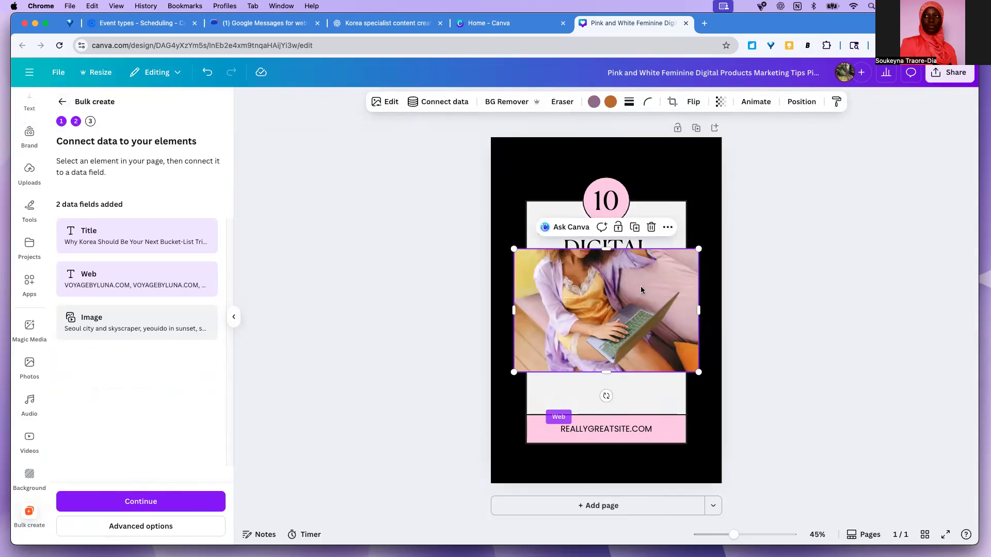
# Step: Connect the detached photo to the Image data field and try setting it back as the page background
pyautogui.rightClick(596, 281)
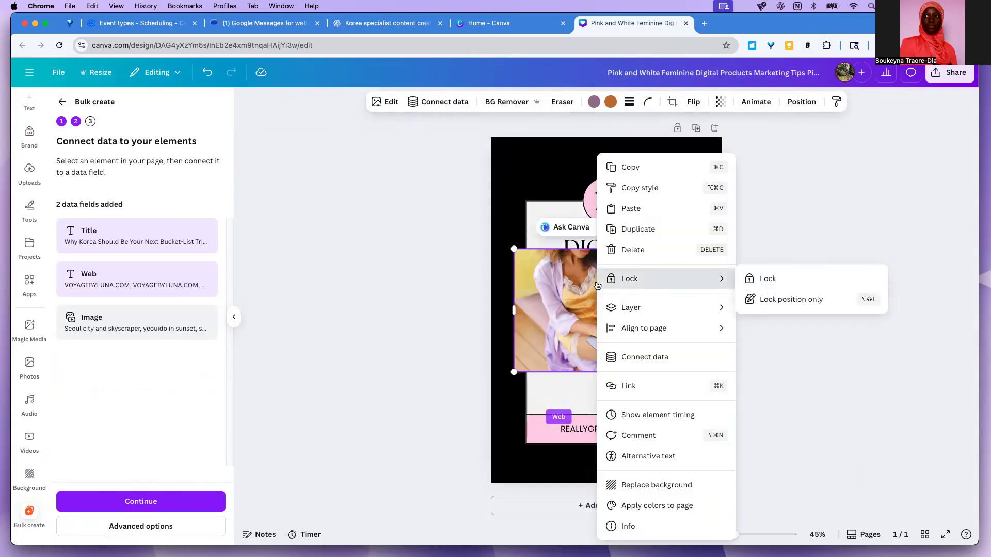
pyautogui.click(654, 357)
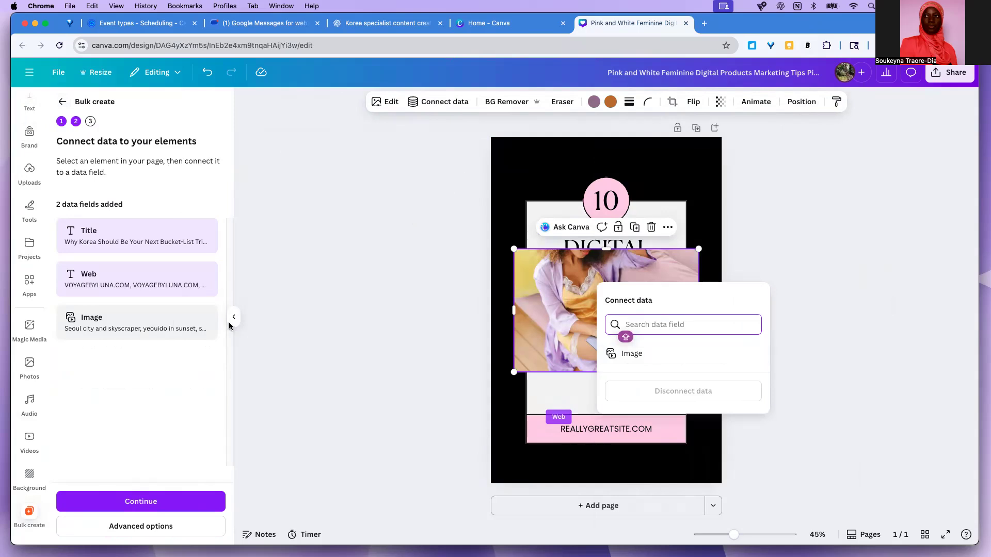
pyautogui.click(635, 353)
pyautogui.rightClick(627, 300)
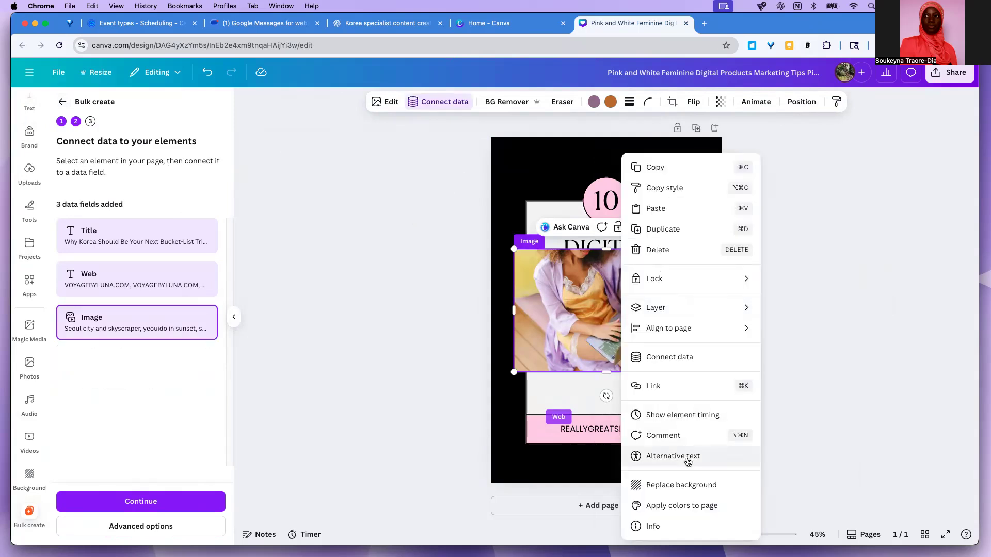
pyautogui.click(694, 483)
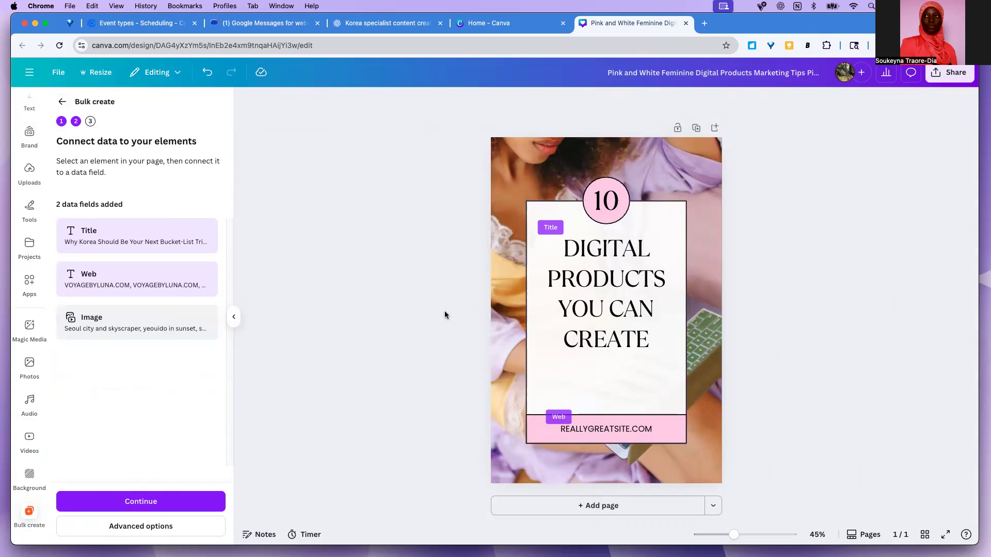
# Step: Detach the template's background photo again and connect it to the Image data field
pyautogui.click(516, 172)
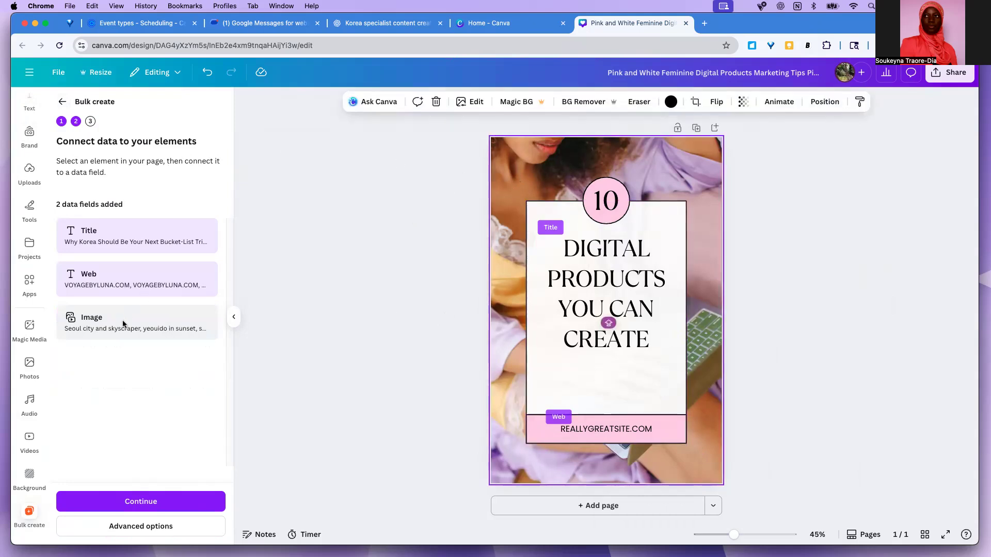
pyautogui.rightClick(508, 157)
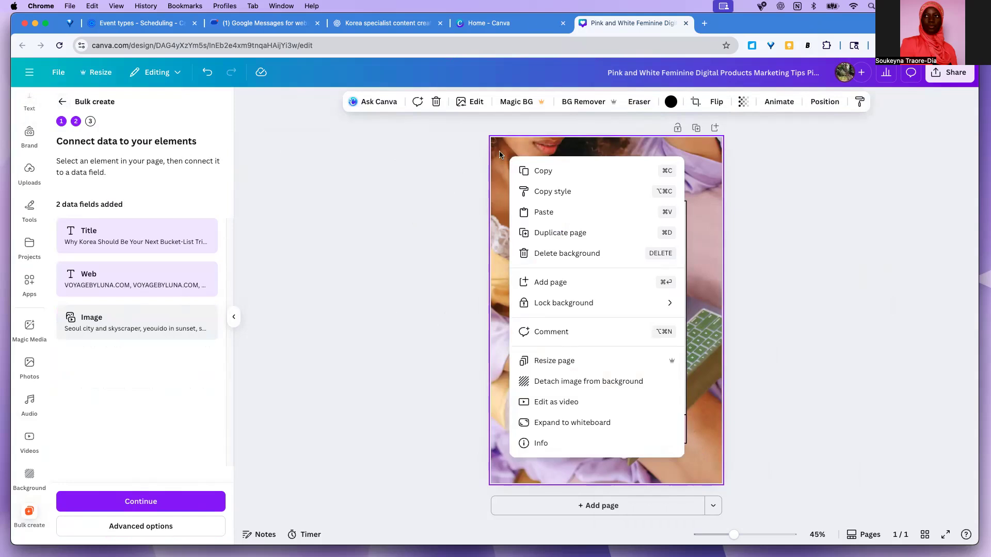
pyautogui.click(500, 154)
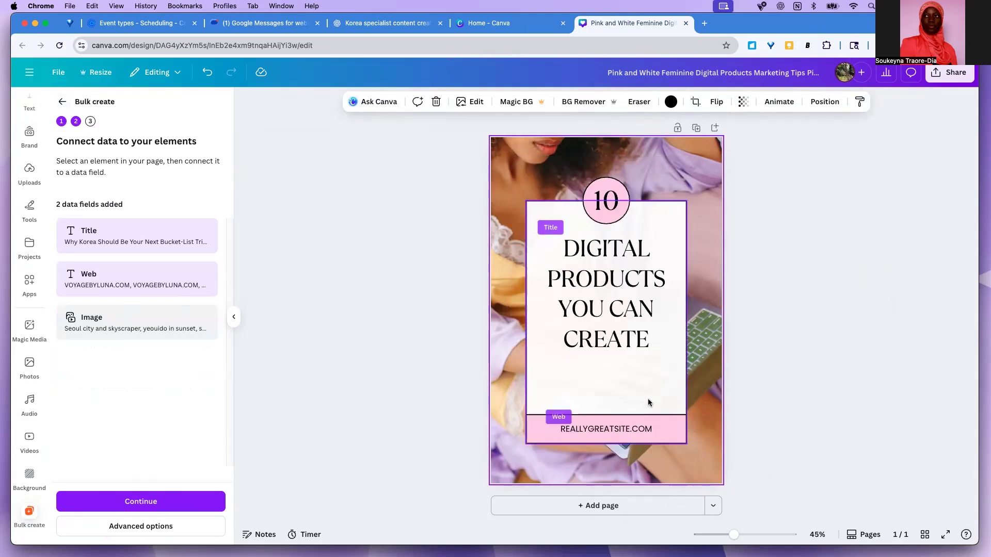
pyautogui.rightClick(534, 163)
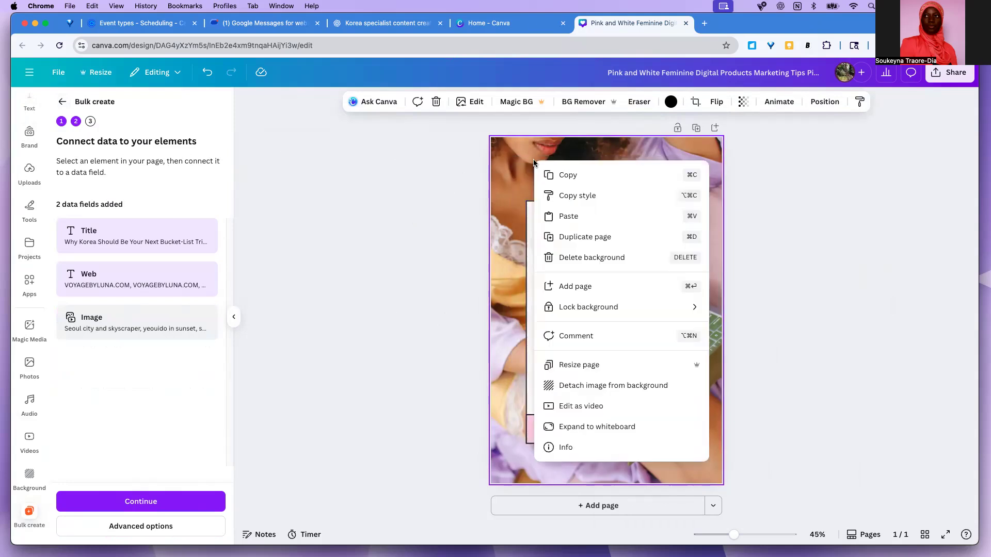
pyautogui.click(621, 386)
pyautogui.rightClick(605, 300)
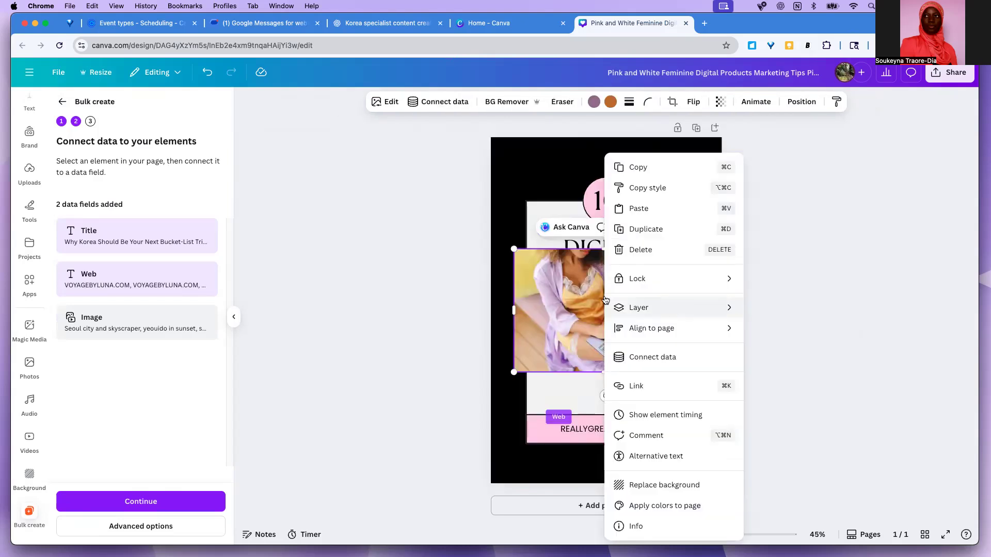
pyautogui.click(629, 356)
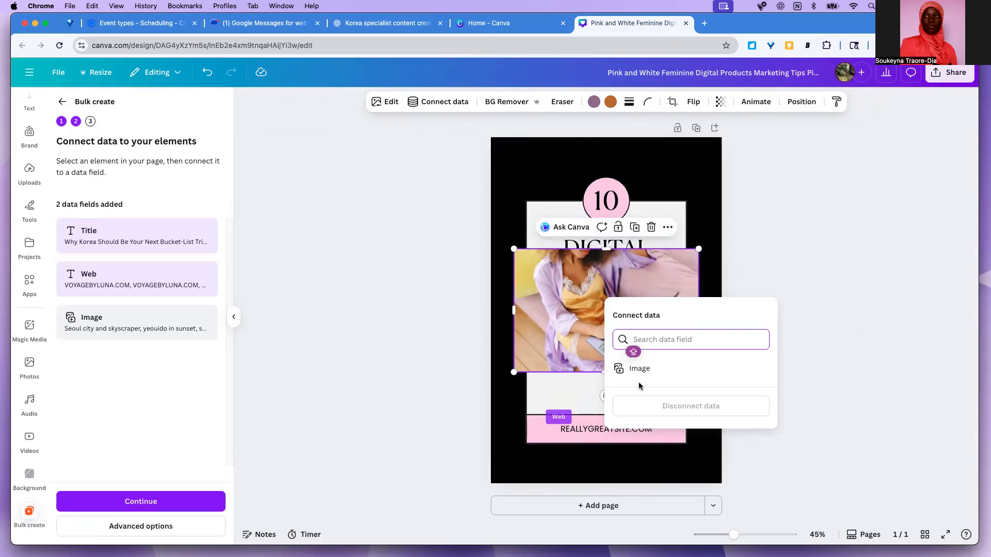
pyautogui.click(640, 372)
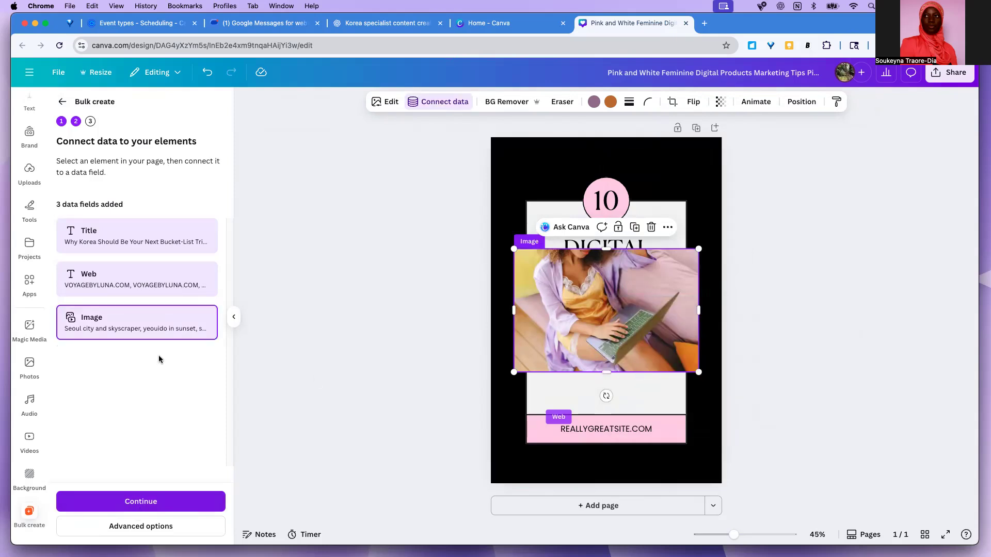
# Step: Generate designs for all ten data rows with the connected image and open the resulting bulk design
pyautogui.click(171, 501)
pyautogui.click(166, 528)
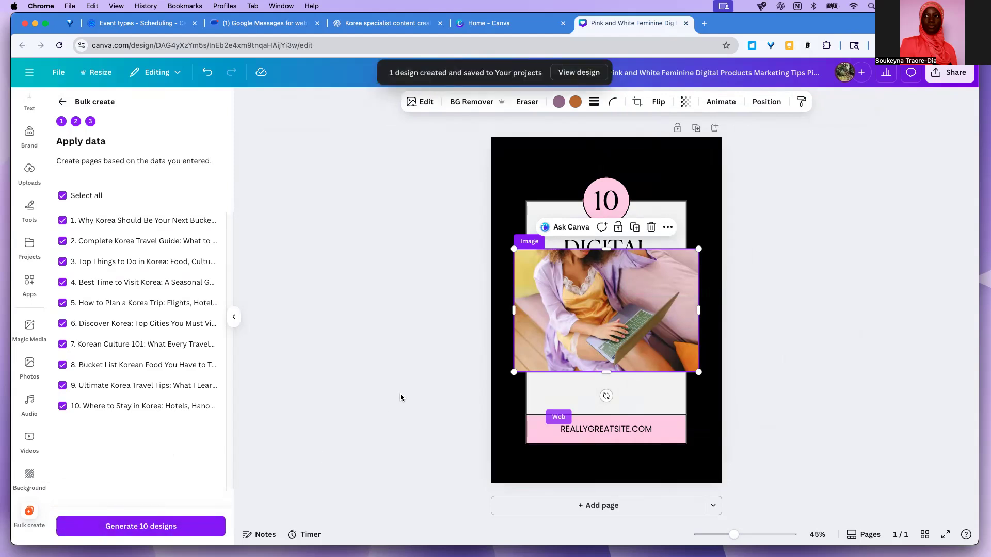
pyautogui.click(578, 72)
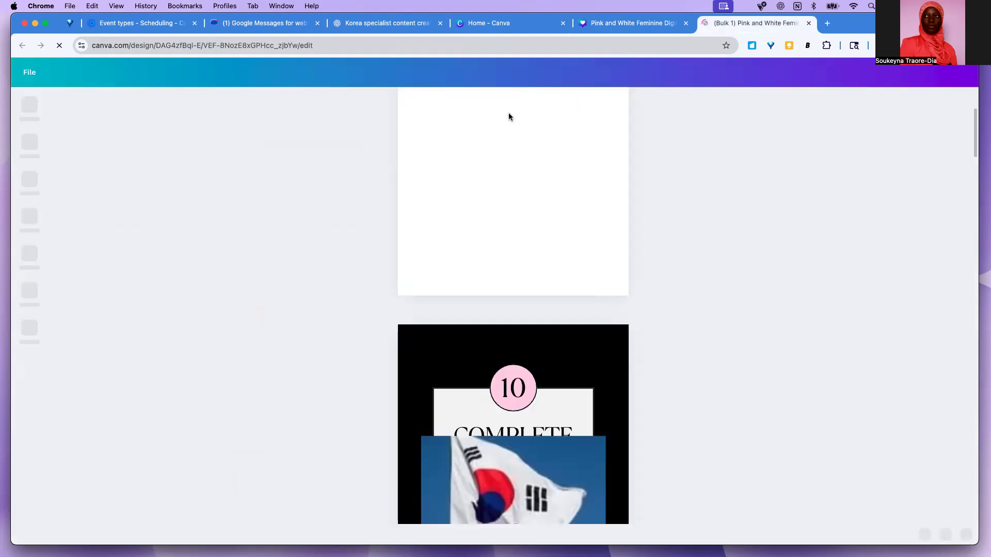
pyautogui.scroll(5, 527, 350)
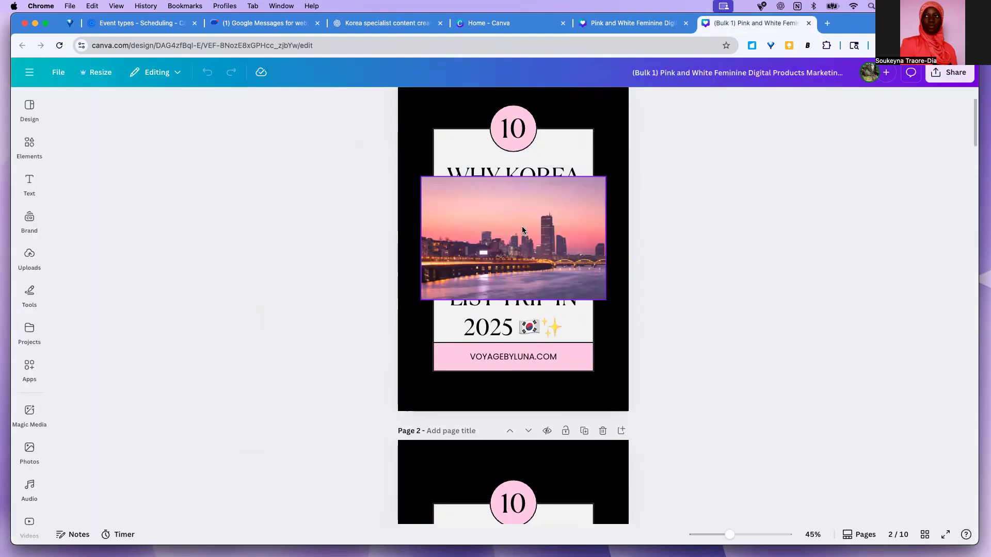
# Step: Replace the page background with the overlapping Korea photo on pages 1, 3 and 4
pyautogui.rightClick(523, 183)
pyautogui.click(600, 483)
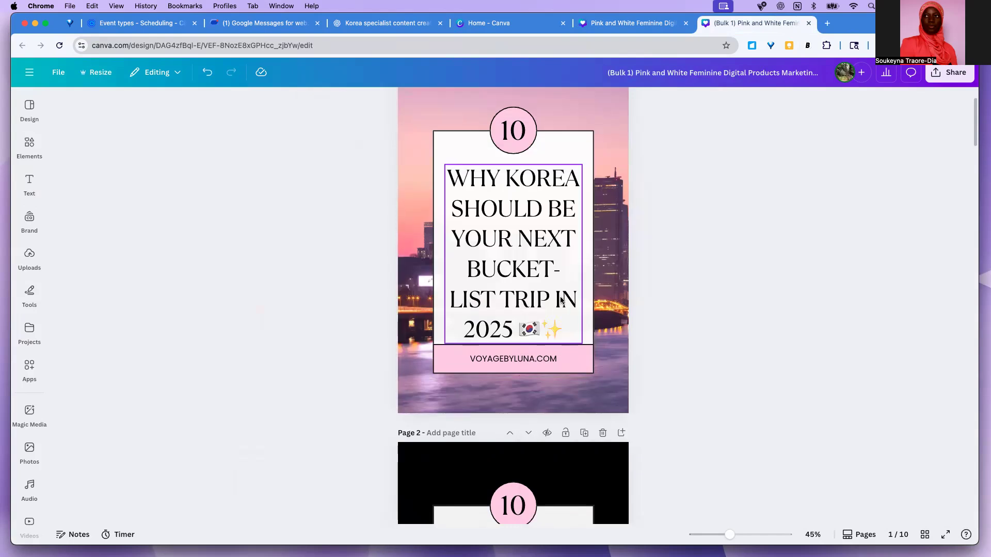
pyautogui.scroll(2, 561, 298)
pyautogui.scroll(-10, 552, 242)
pyautogui.rightClick(542, 187)
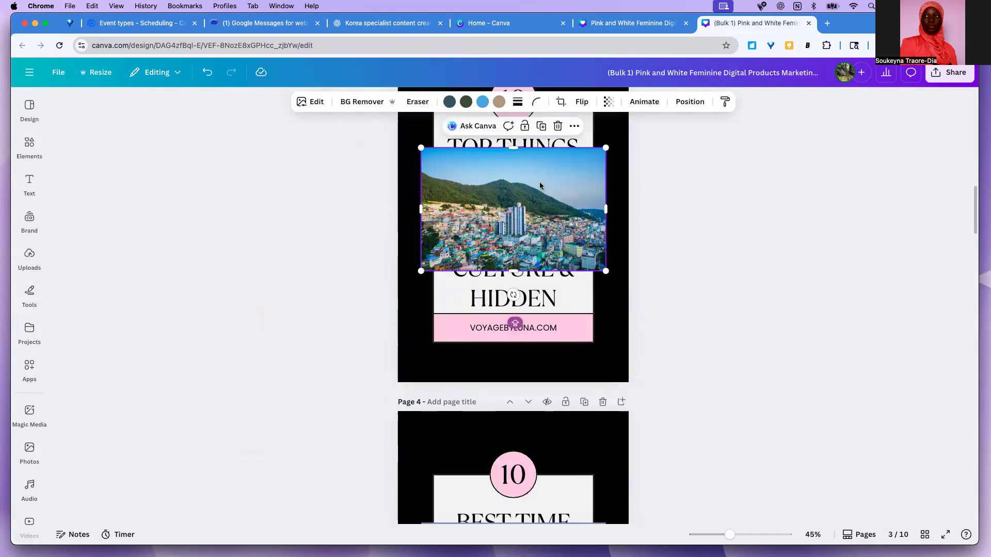
pyautogui.click(610, 484)
pyautogui.scroll(-7, 588, 410)
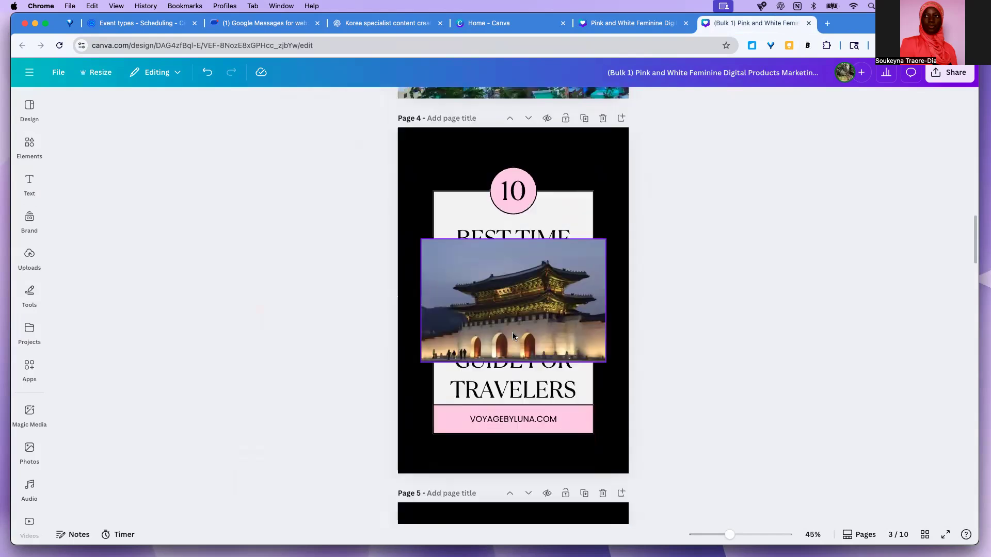
pyautogui.rightClick(507, 184)
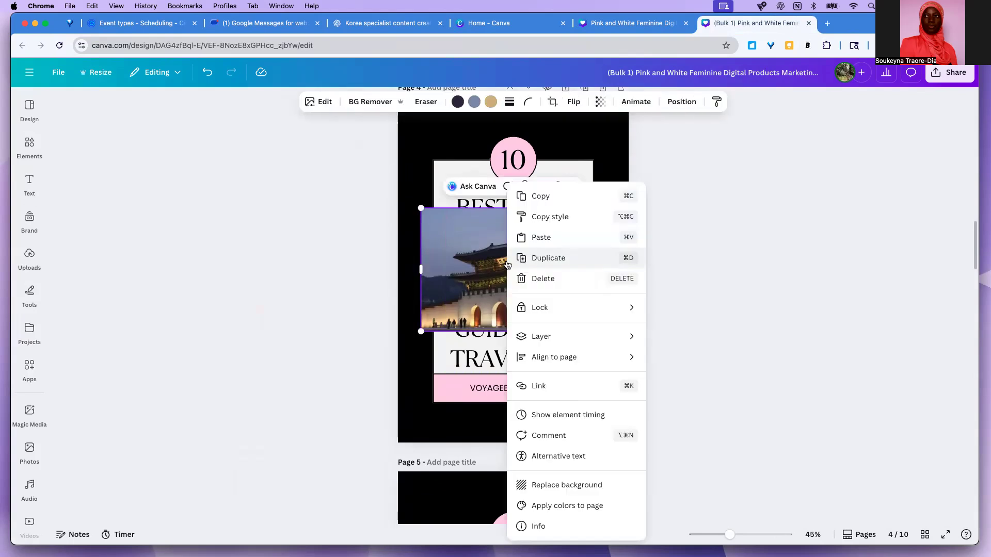
pyautogui.click(564, 484)
# Step: Set the Seoul tower photo on page 5 and the cherry blossom photo on page 6 as their page backgrounds
pyautogui.scroll(-10, 495, 234)
pyautogui.scroll(2, 513, 207)
pyautogui.scroll(3, 513, 207)
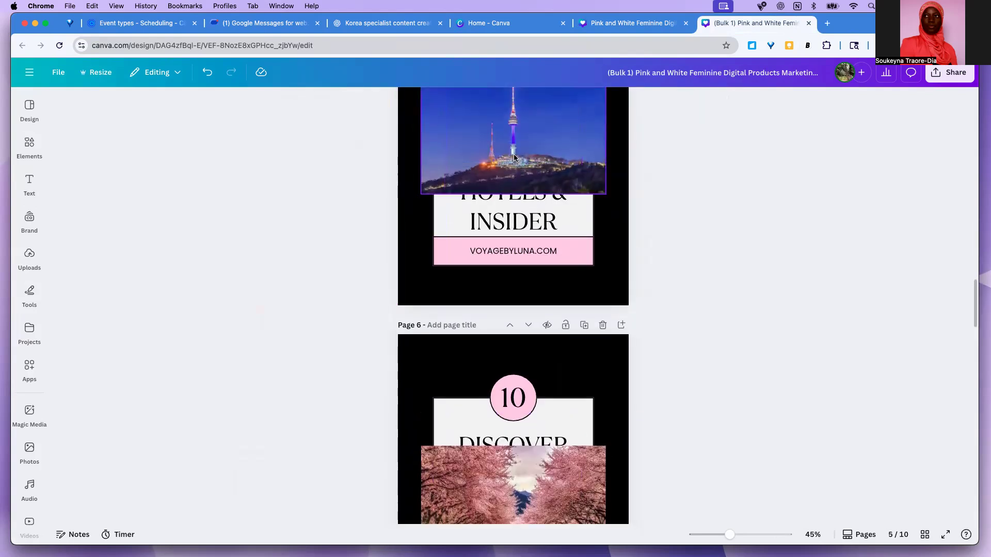
pyautogui.rightClick(498, 294)
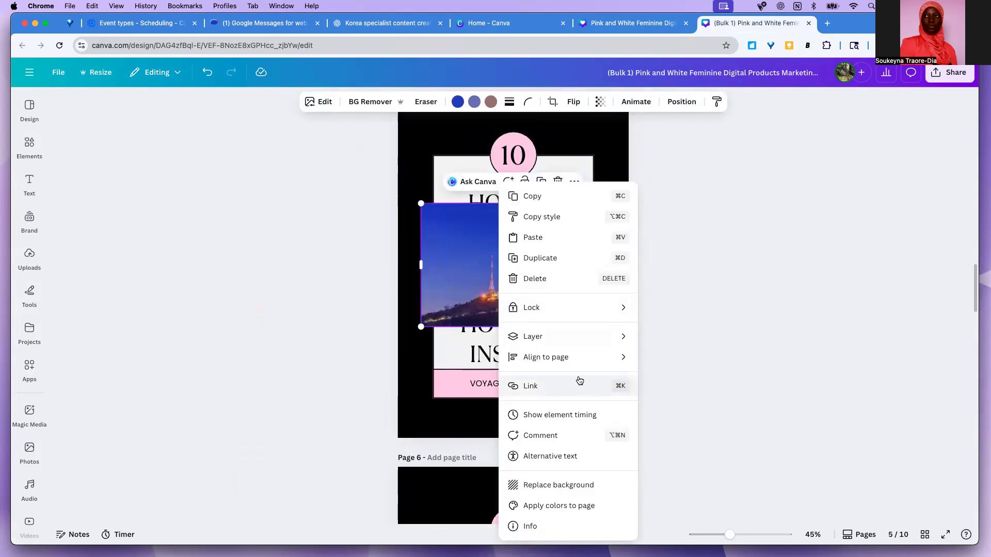
pyautogui.click(565, 484)
pyautogui.scroll(-4, 547, 434)
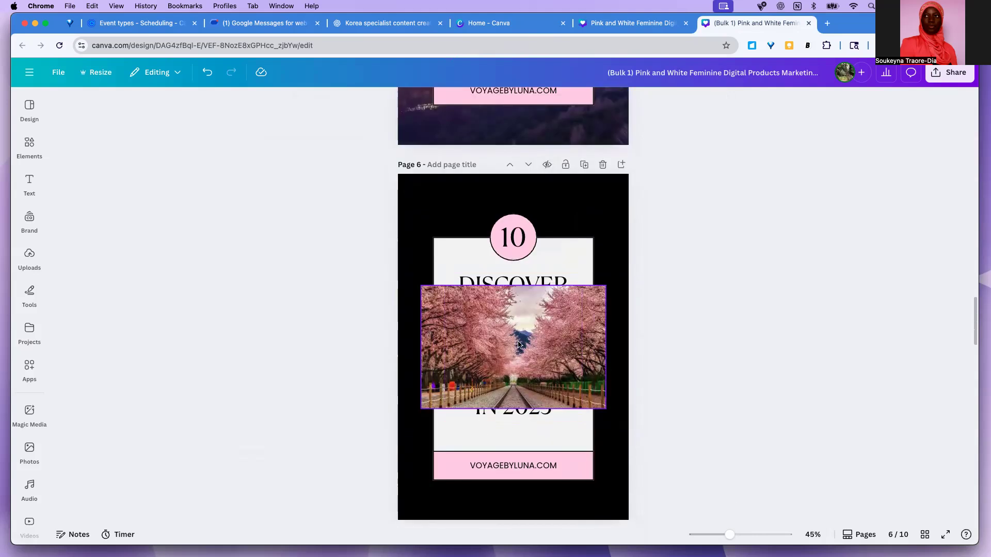
pyautogui.rightClick(521, 402)
pyautogui.click(576, 485)
# Step: Make the market street photo on page 7 and the Korean food photo on page 8 their page backgrounds
pyautogui.scroll(-5, 516, 361)
pyautogui.rightClick(495, 331)
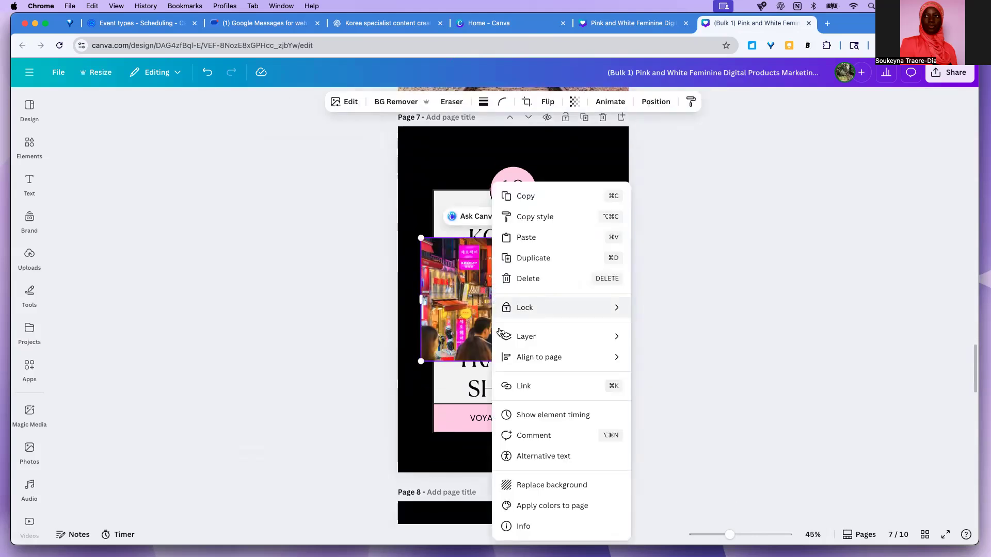
pyautogui.click(531, 483)
pyautogui.scroll(-4, 511, 368)
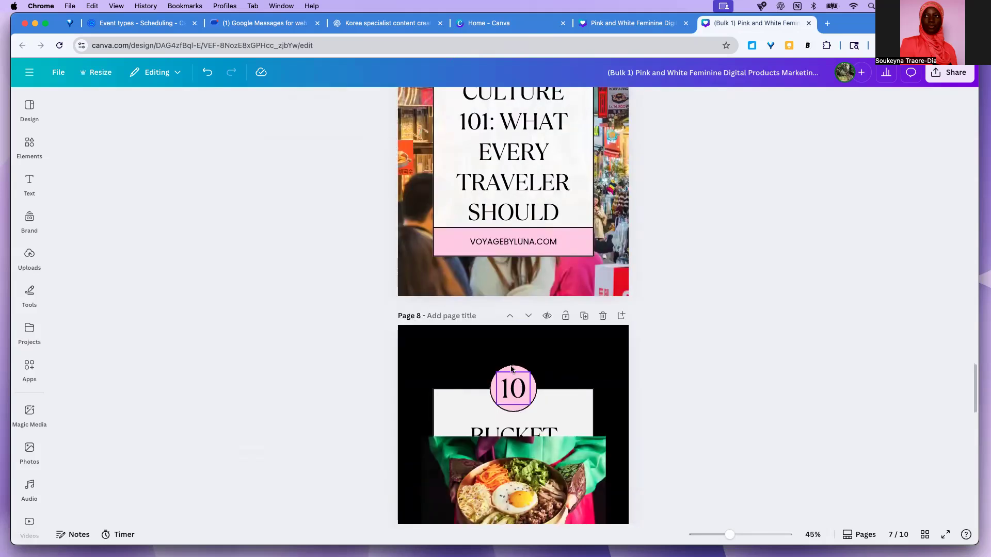
pyautogui.scroll(-3, 511, 368)
pyautogui.rightClick(510, 408)
pyautogui.click(568, 486)
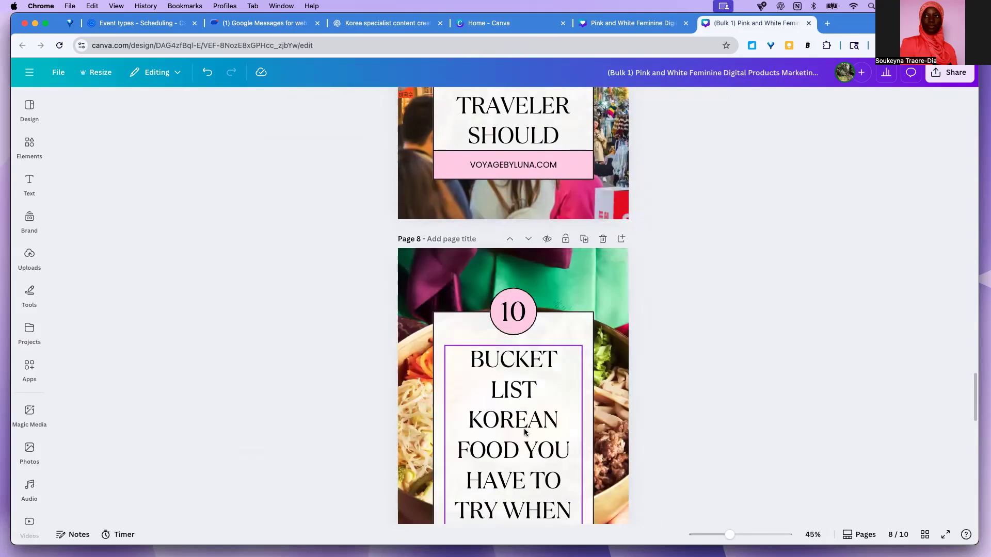
# Step: Turn the night city photo on page 10 into its page background and go back to page 1
pyautogui.scroll(-6, 517, 362)
pyautogui.rightClick(502, 362)
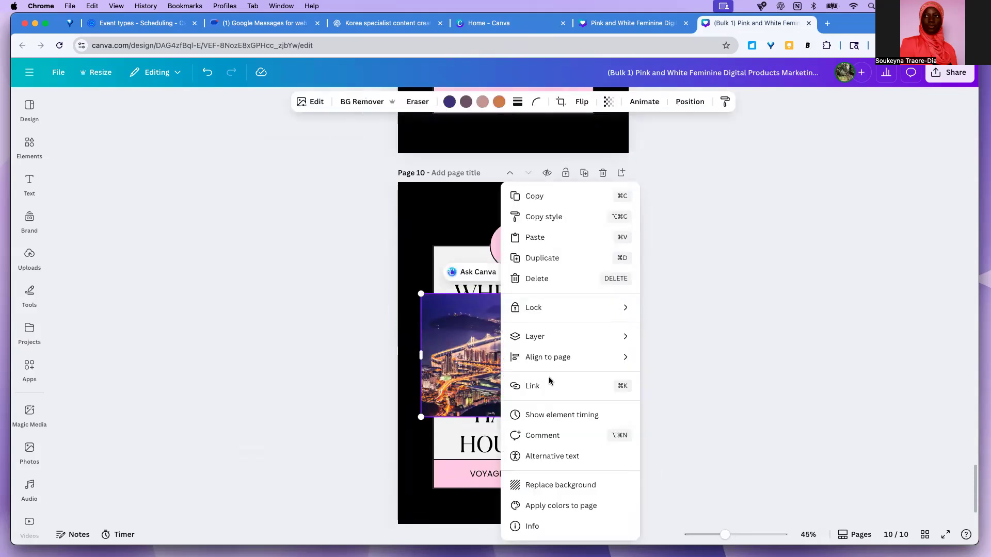
pyautogui.click(560, 485)
pyautogui.scroll(-2, 515, 359)
pyautogui.scroll(15, 506, 352)
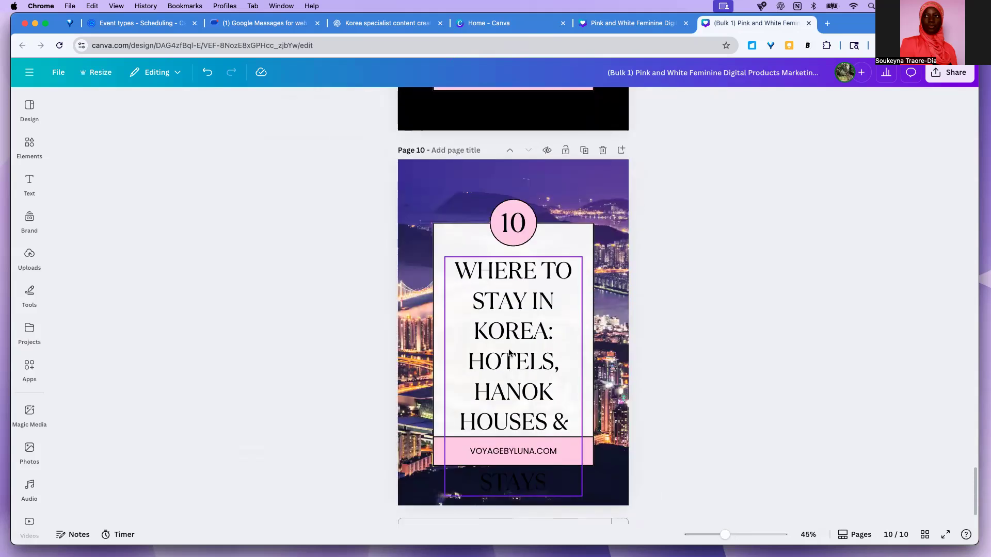
pyautogui.scroll(20, 498, 196)
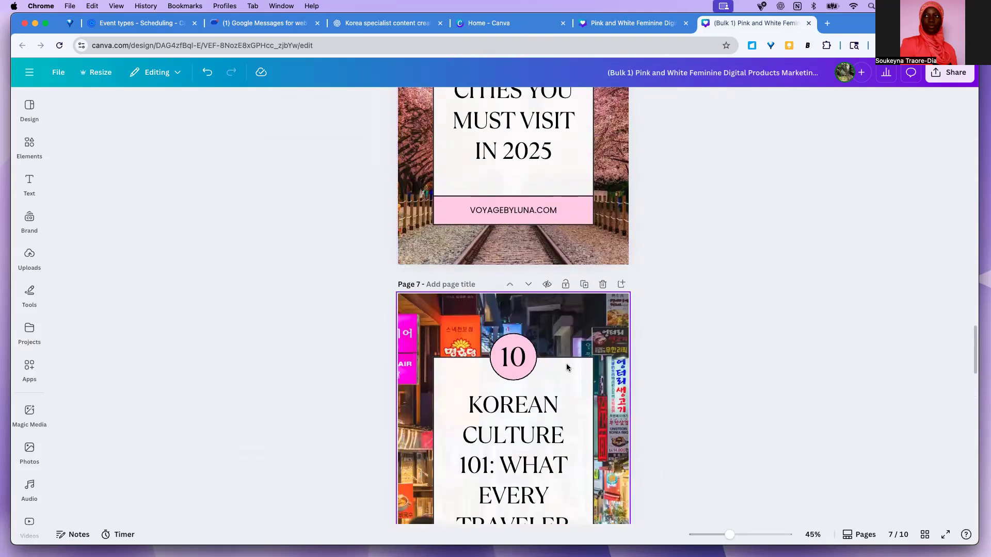
pyautogui.scroll(20, 575, 322)
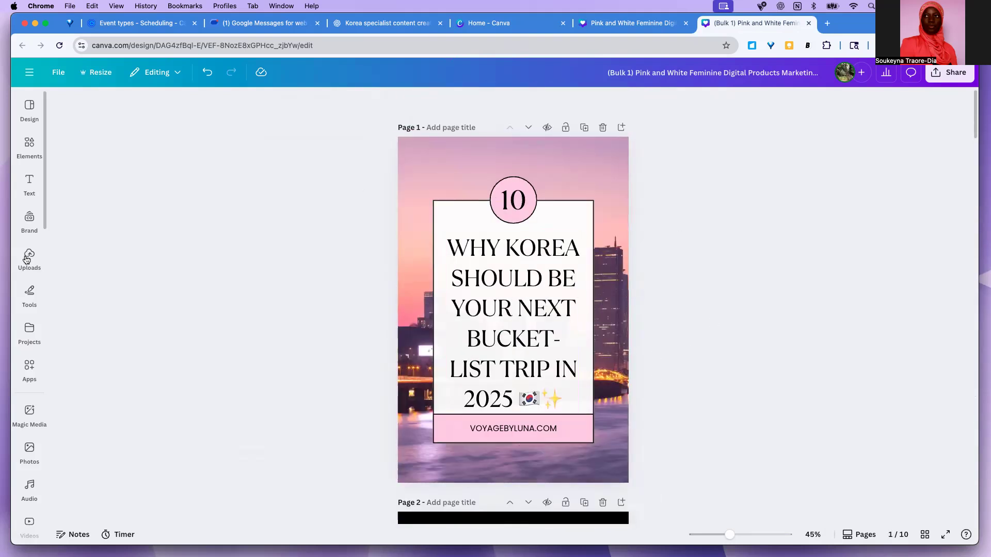
# Step: Apply the brand kit's color palette from the Voyage By Luna logo to the page 1 pin
pyautogui.click(30, 220)
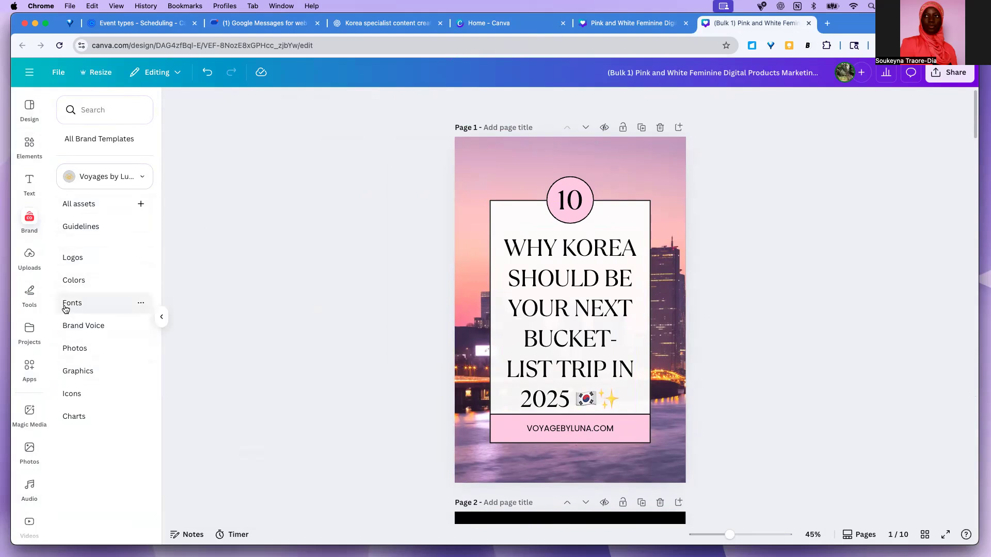
pyautogui.click(114, 281)
pyautogui.click(241, 145)
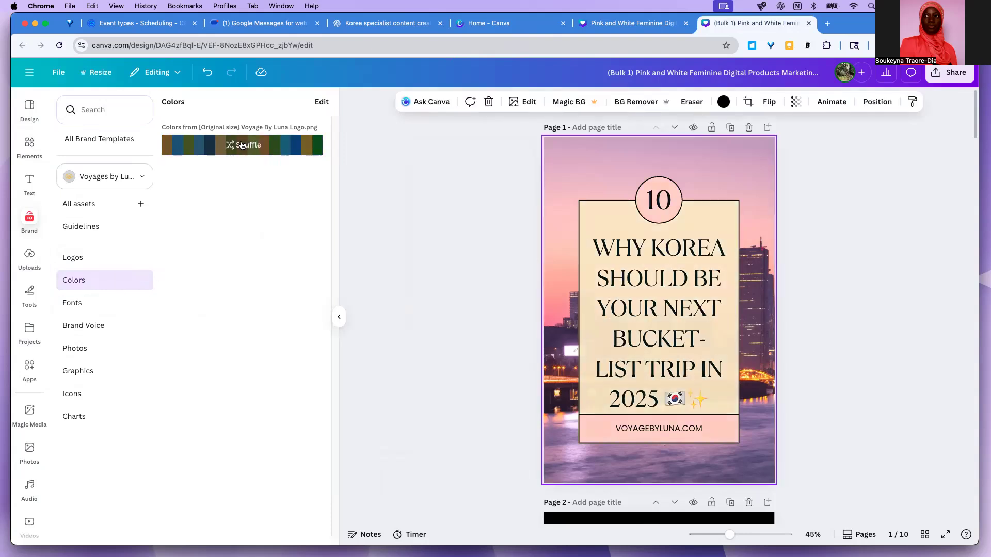
# Step: Shuffle the brand colors on the page 1 pin until it has a green panel, navy circle and footer, and yellow text
pyautogui.click(241, 145)
pyautogui.click(241, 145)
pyautogui.click(241, 145)
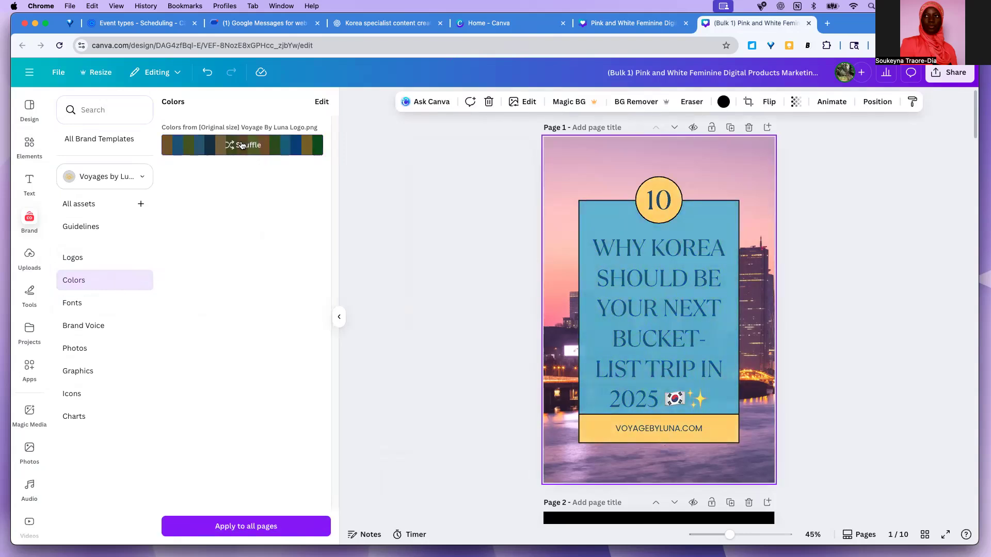
pyautogui.click(241, 145)
pyautogui.click(241, 145)
pyautogui.click(241, 145)
pyautogui.click(241, 145)
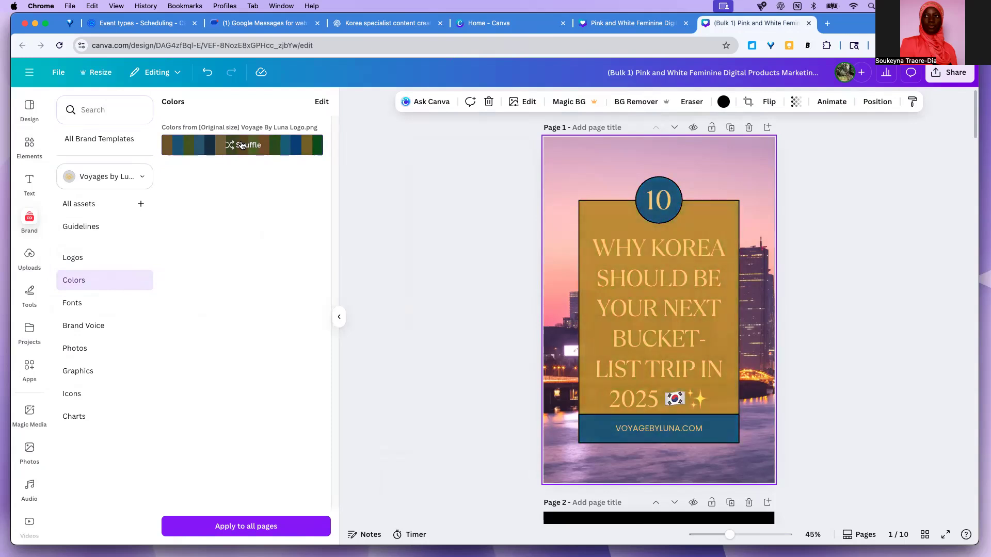
pyautogui.click(241, 145)
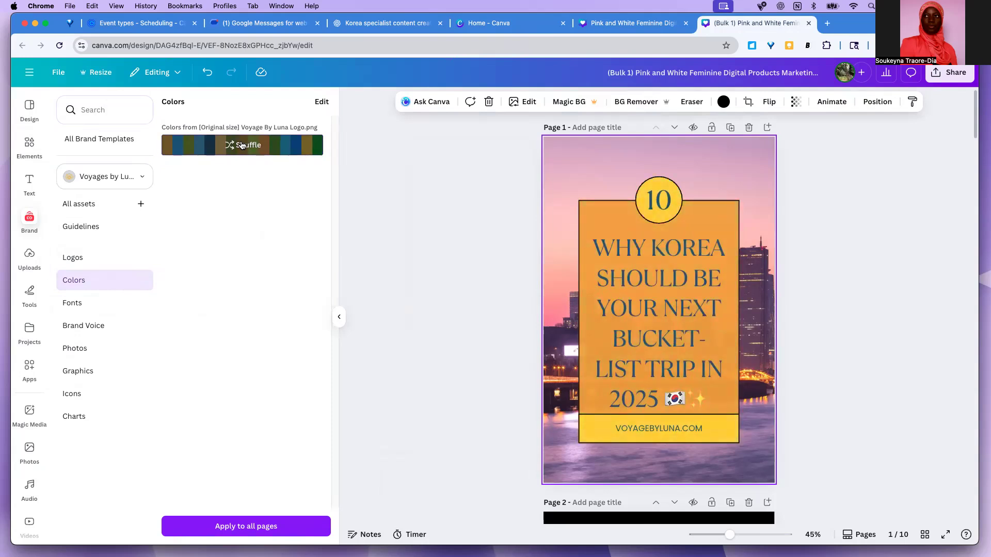
pyautogui.click(241, 145)
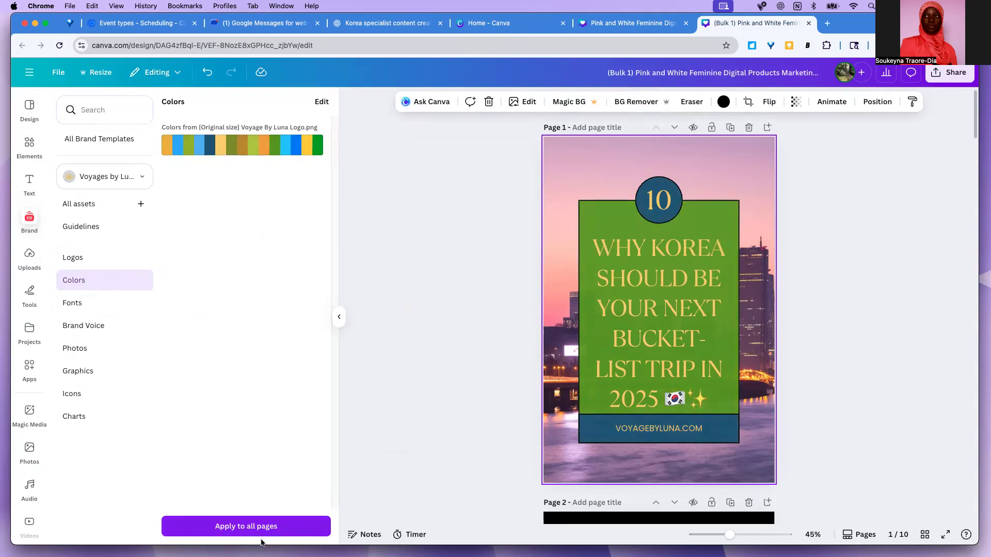
# Step: Apply the page 1 color style to all pages and check the first recolored pins
pyautogui.scroll(-10, 511, 401)
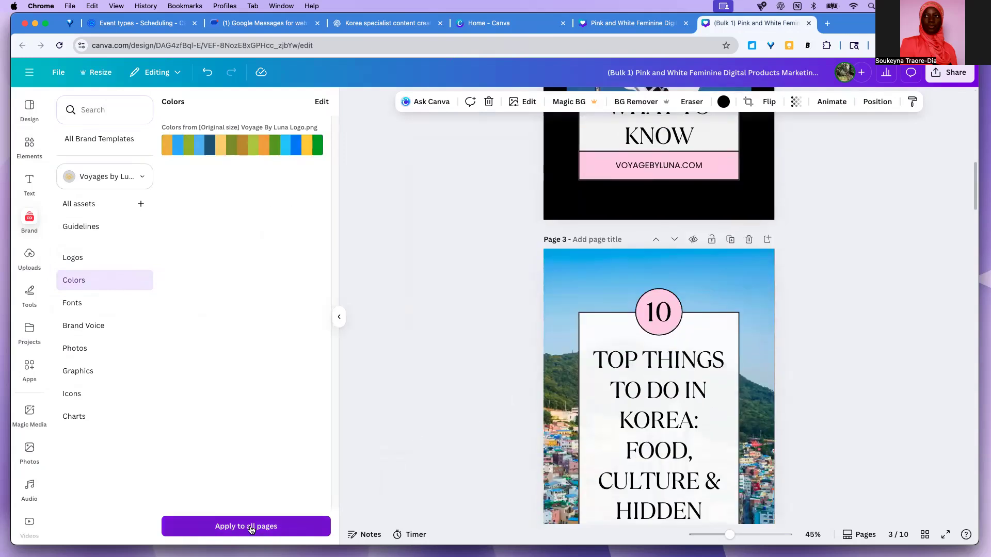
pyautogui.click(252, 527)
pyautogui.scroll(7, 456, 425)
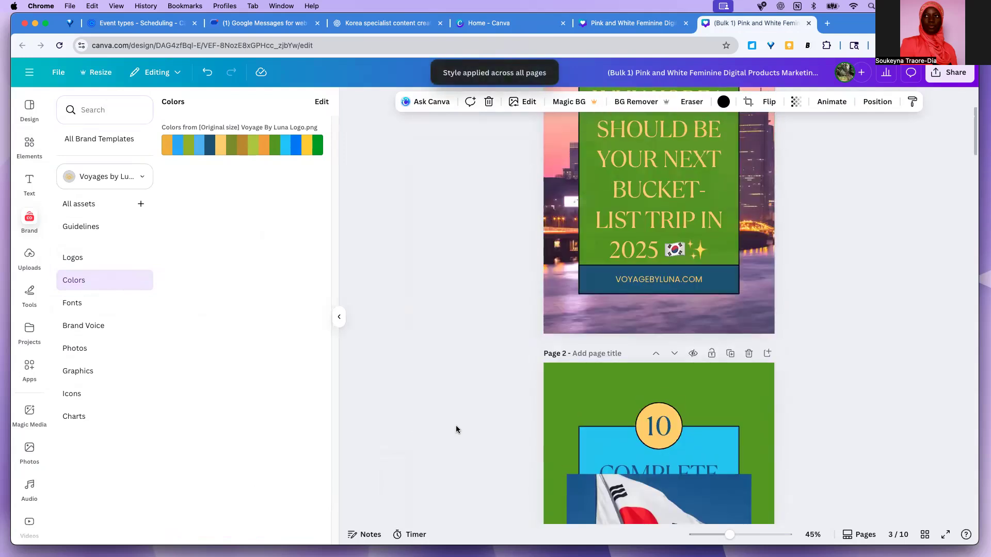
pyautogui.scroll(-5, 453, 426)
pyautogui.scroll(7, 454, 427)
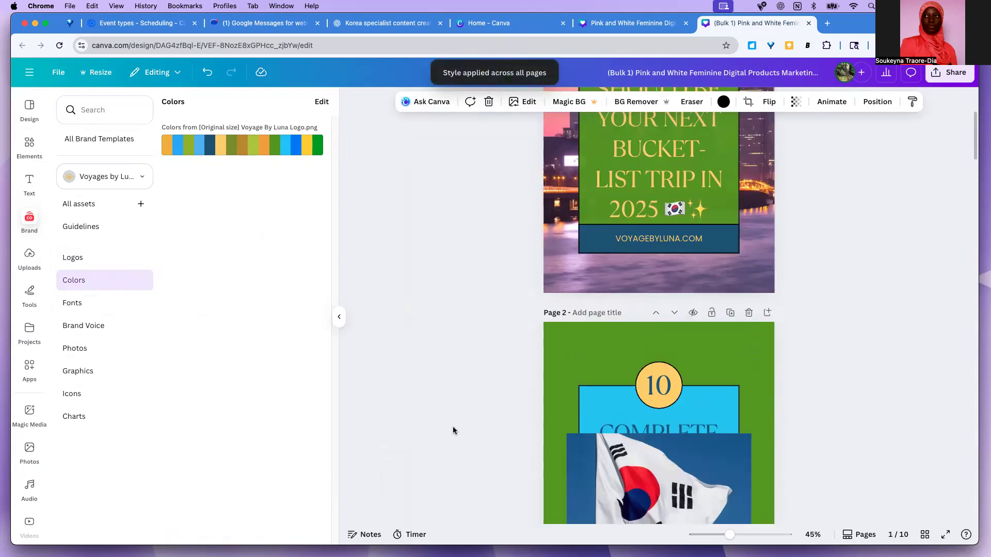
pyautogui.scroll(-7, 451, 431)
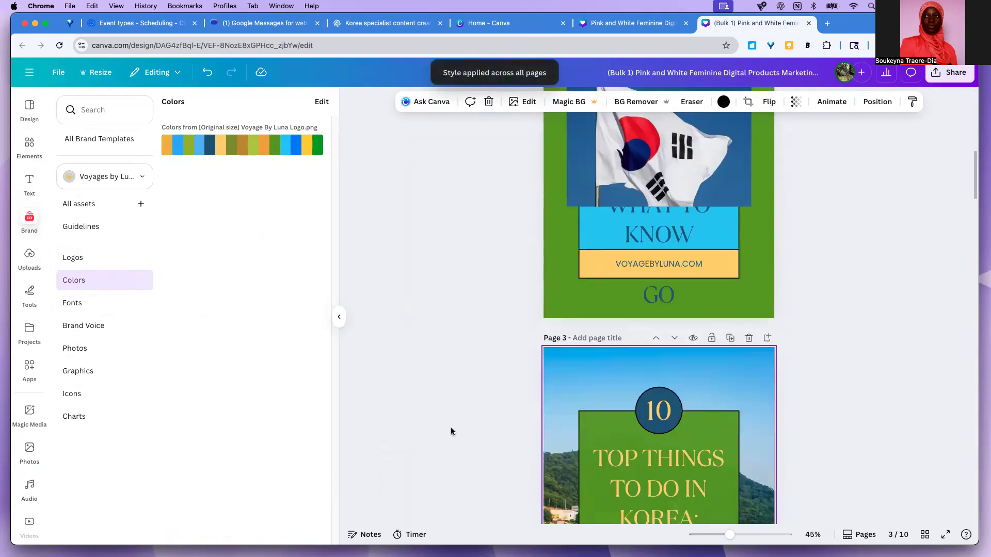
# Step: Make the Korean flag photo the page background on page 2
pyautogui.scroll(4, 450, 432)
pyautogui.rightClick(607, 464)
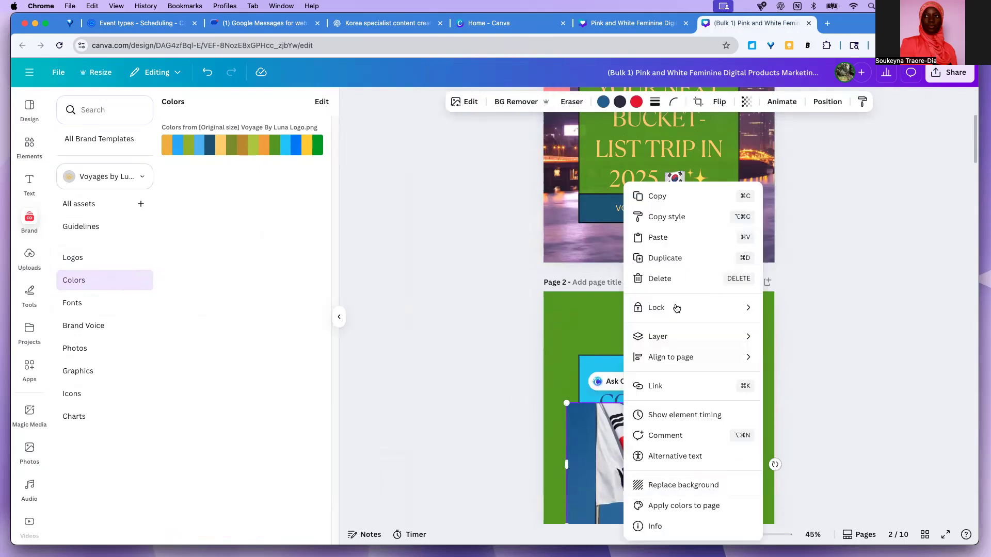
pyautogui.click(659, 482)
# Step: Shuffle the brand colors on the page 5 pin to a lime green panel with a yellow circle and footer
pyautogui.scroll(-15, 616, 387)
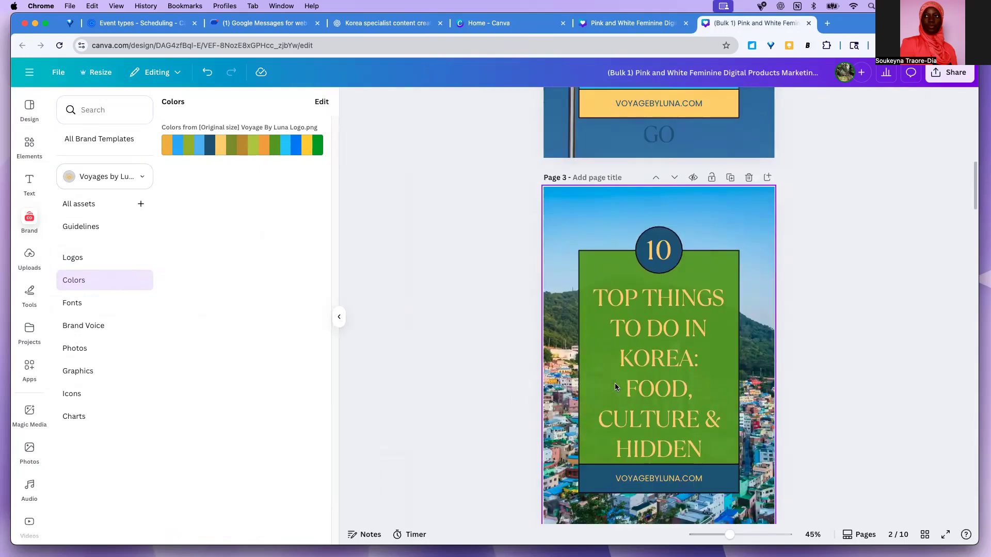
pyautogui.scroll(-18, 615, 387)
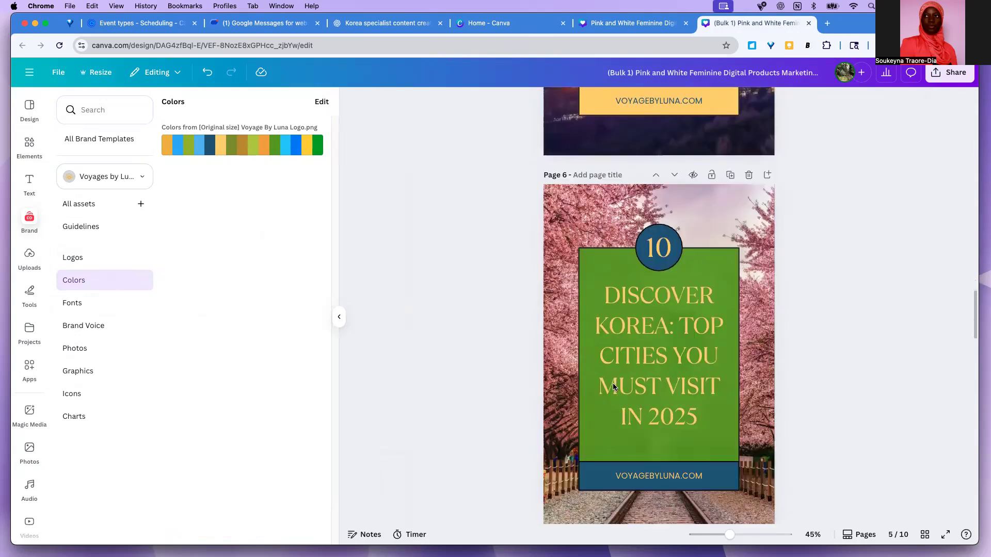
pyautogui.scroll(8, 619, 388)
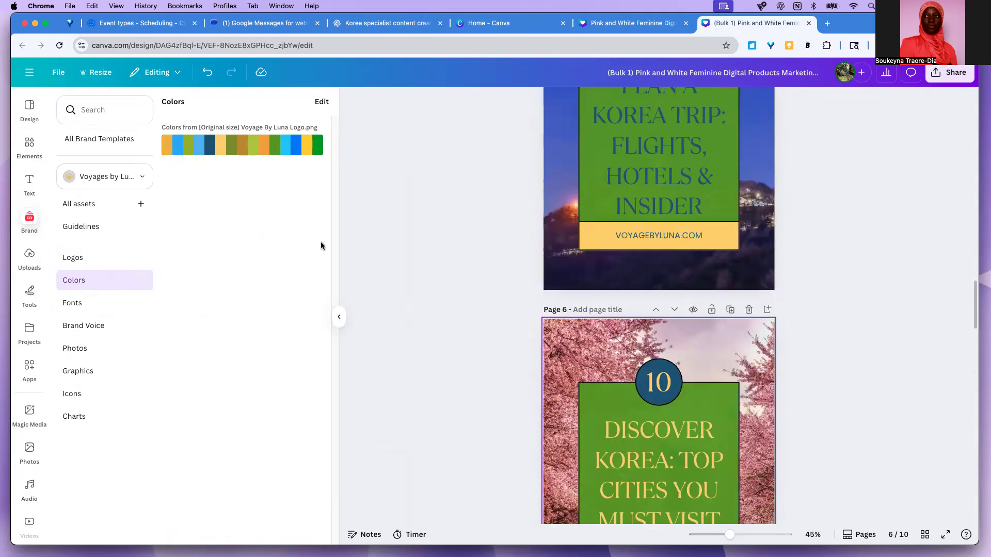
pyautogui.click(552, 212)
pyautogui.click(236, 150)
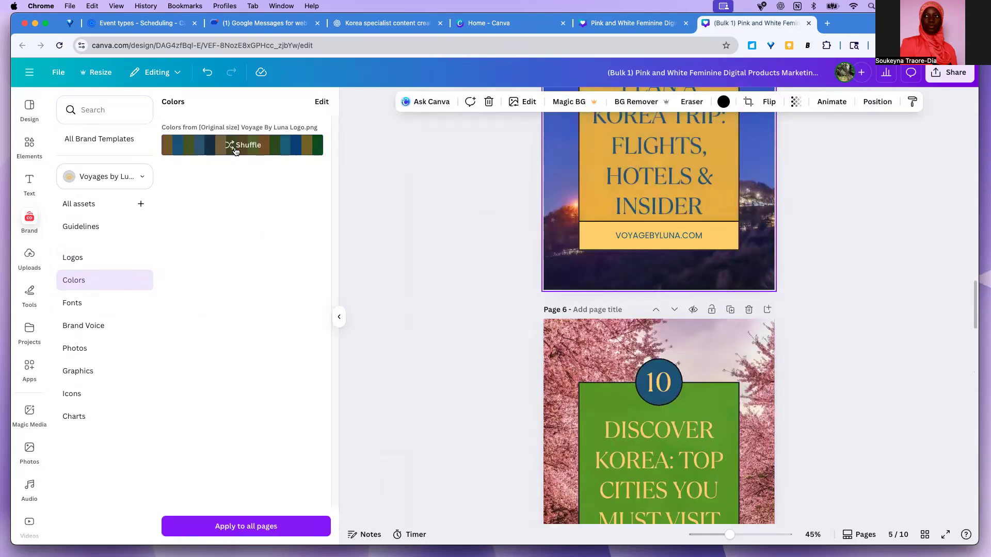
pyautogui.click(236, 150)
pyautogui.click(236, 149)
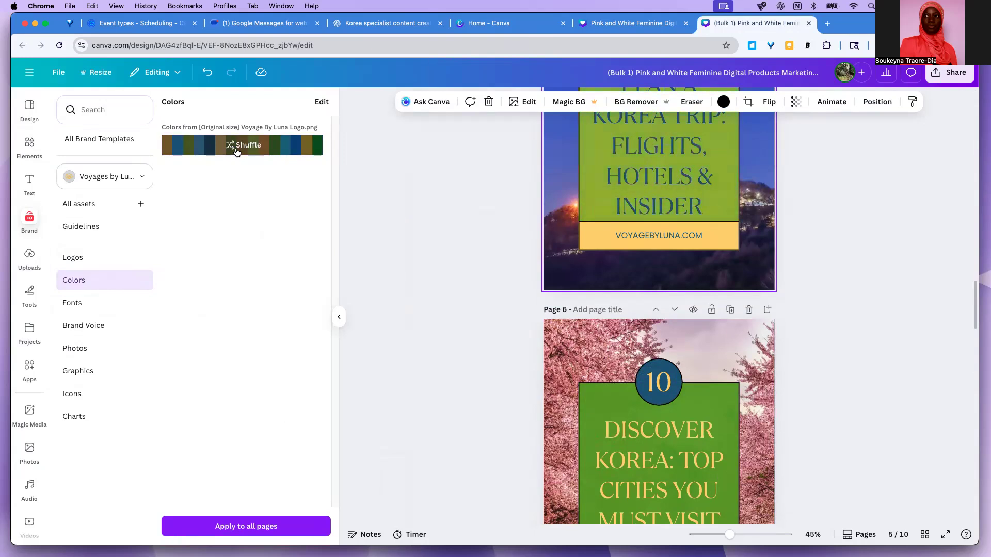
pyautogui.scroll(3, 498, 212)
# Step: Shuffle the brand colors on the page 7 pin to a lime green panel, yellow circle and footer, and navy text
pyautogui.scroll(-10, 496, 209)
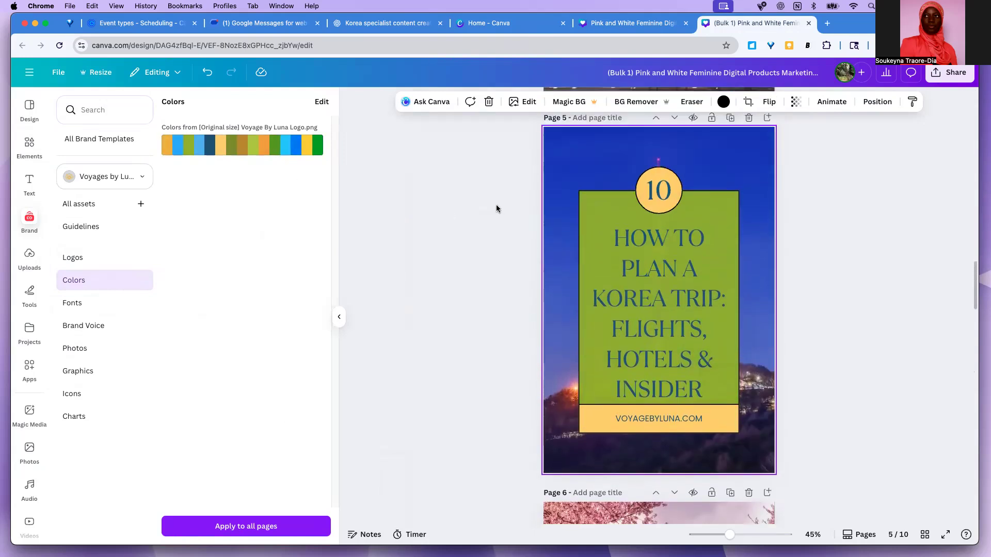
pyautogui.scroll(-1, 516, 195)
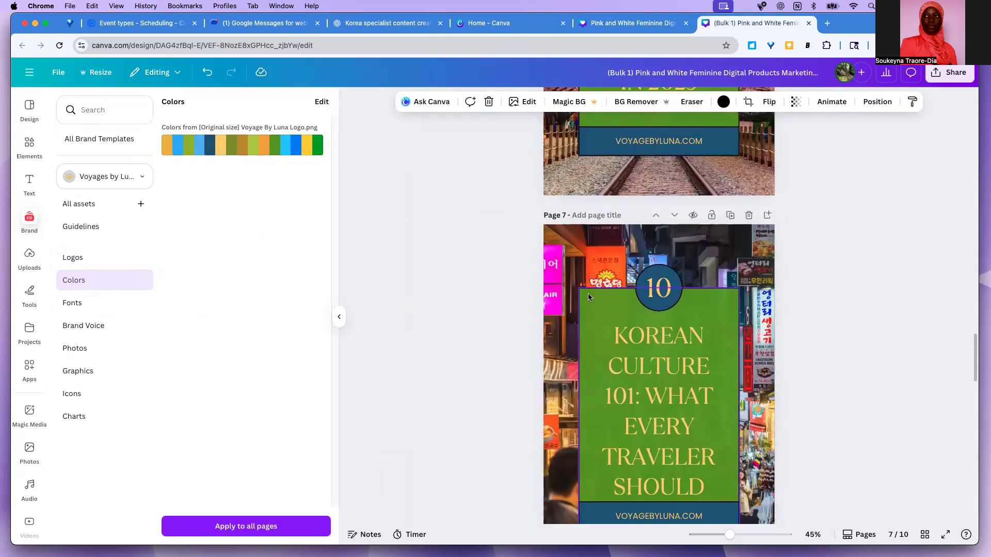
pyautogui.click(582, 302)
pyautogui.click(568, 250)
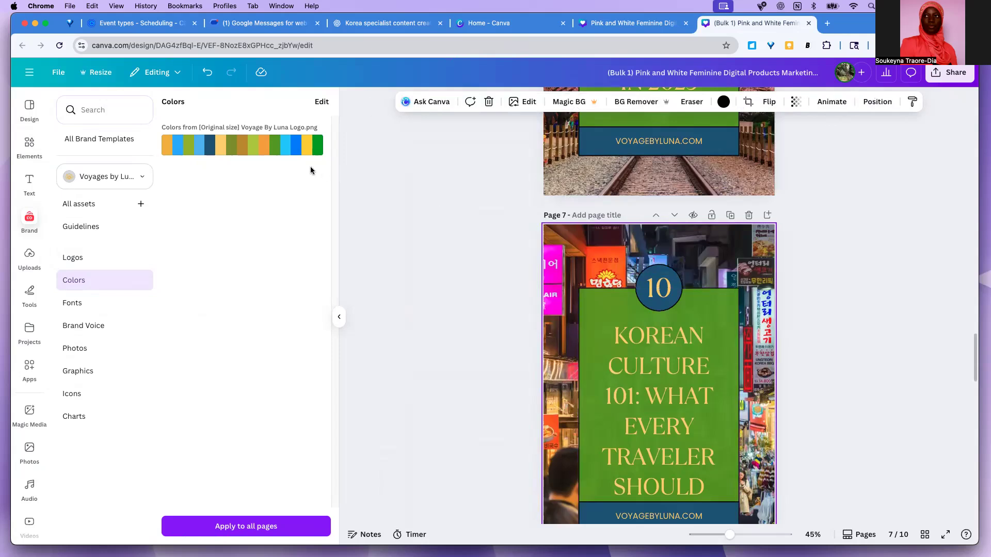
pyautogui.click(275, 148)
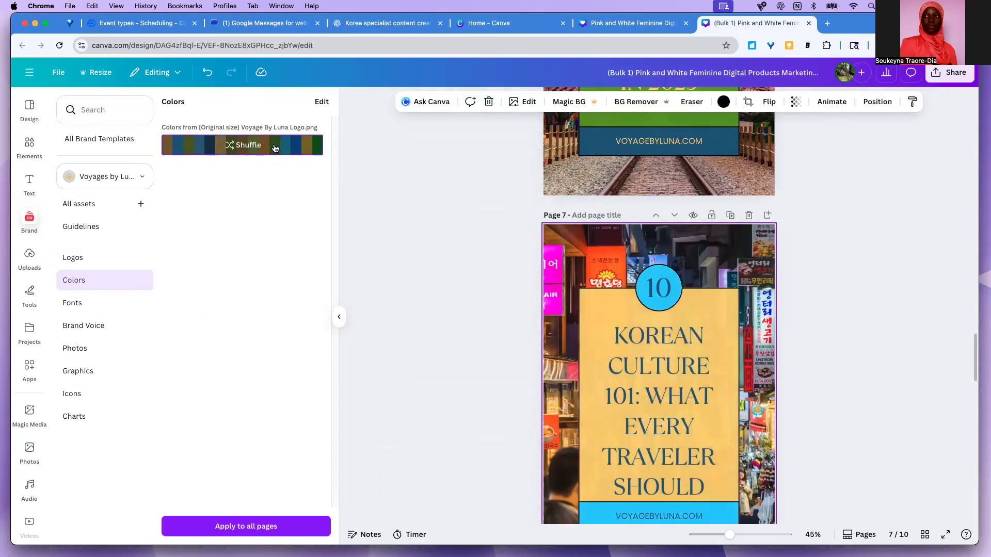
pyautogui.click(275, 148)
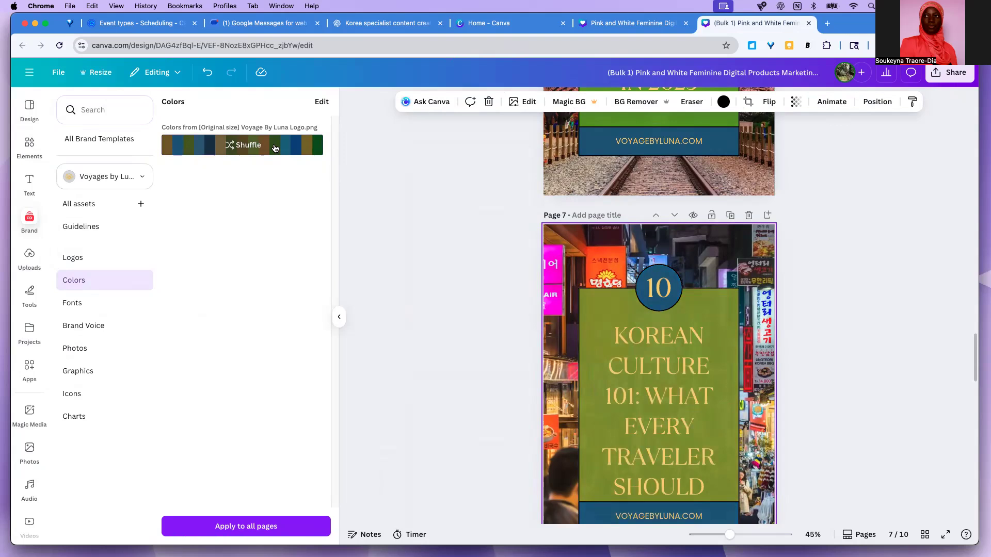
pyautogui.scroll(3, 461, 248)
pyautogui.scroll(-4, 460, 247)
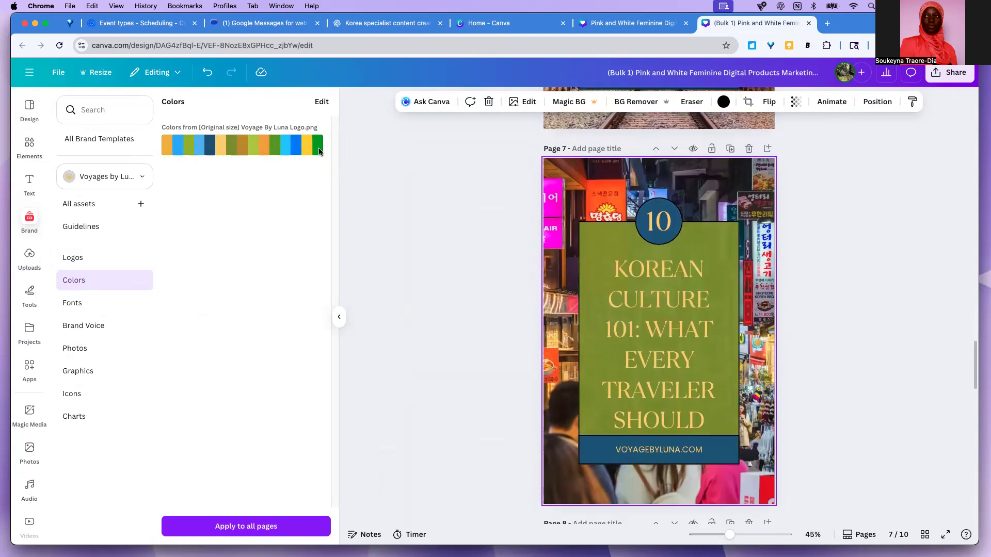
pyautogui.click(249, 144)
pyautogui.click(248, 144)
pyautogui.scroll(5, 462, 236)
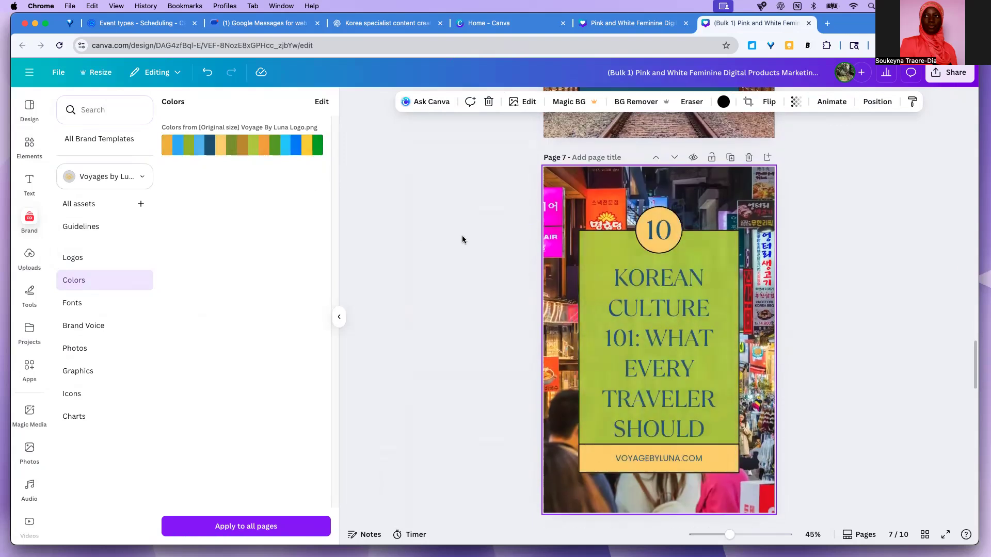
# Step: Make the palace and cherry blossom photo the page background on page 9
pyautogui.scroll(-10, 461, 236)
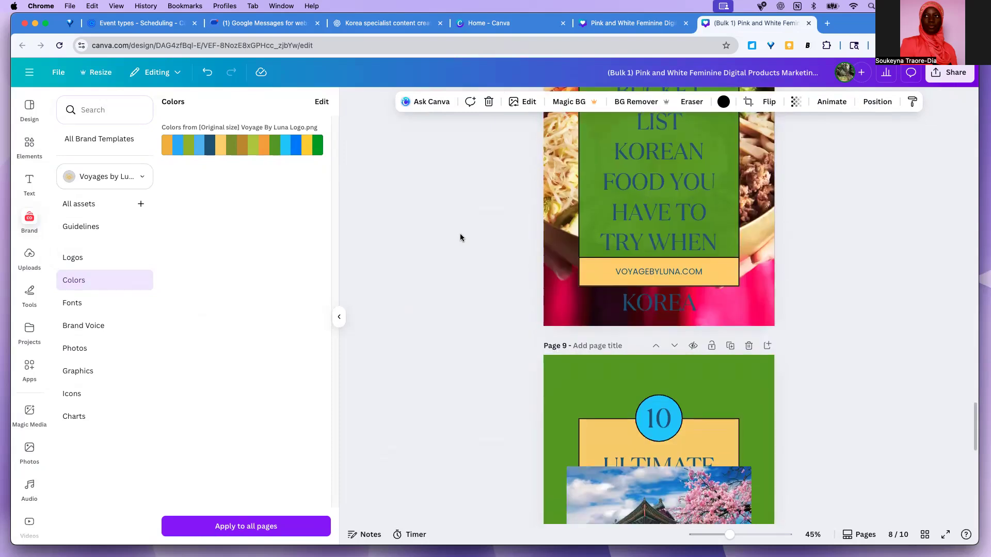
pyautogui.rightClick(637, 264)
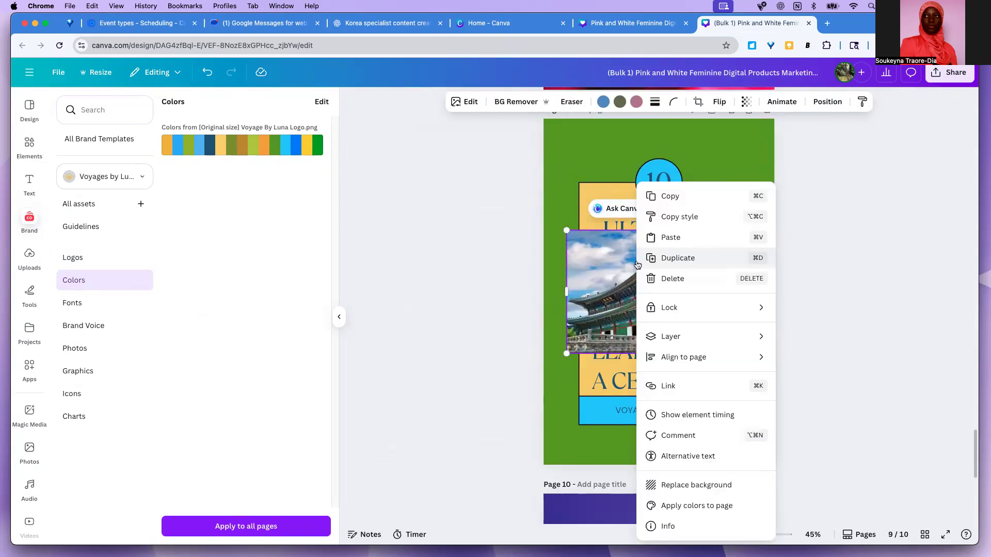
pyautogui.click(694, 485)
# Step: Review the recolored pins from page 10 back up to page 1
pyautogui.scroll(-5, 645, 354)
pyautogui.scroll(-2, 645, 354)
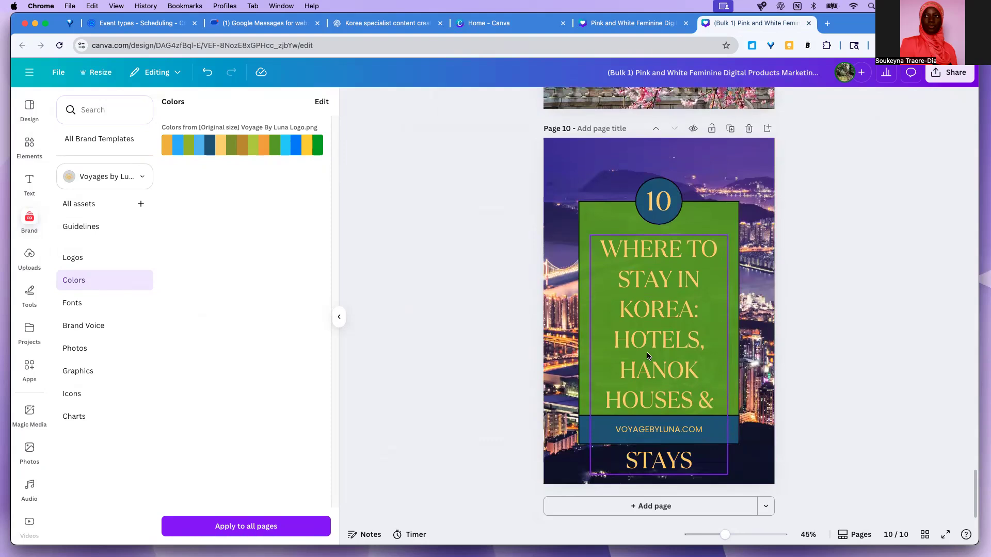
pyautogui.scroll(20, 647, 356)
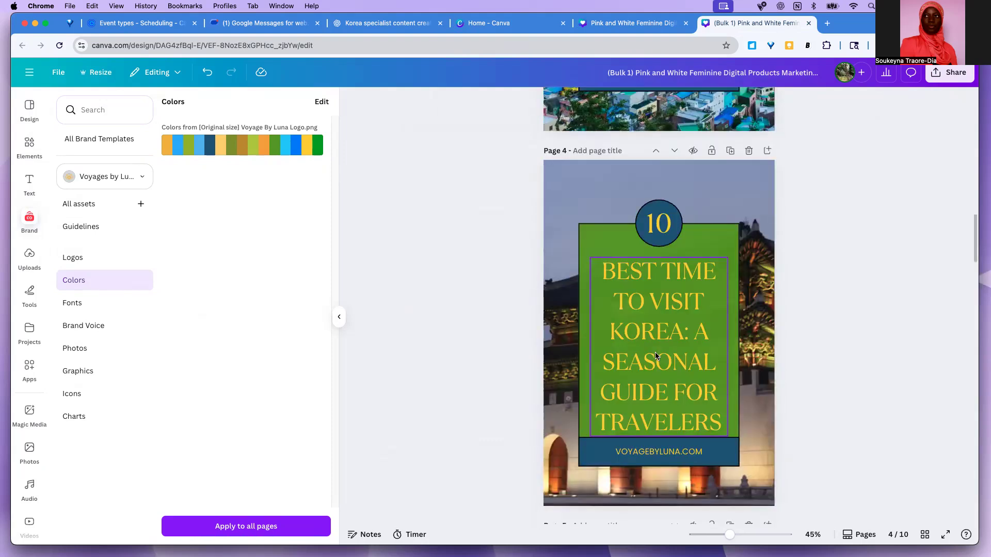
pyautogui.scroll(12, 615, 351)
pyautogui.scroll(-8, 615, 351)
pyautogui.scroll(9, 617, 352)
pyautogui.scroll(1, 617, 353)
pyautogui.scroll(-5, 618, 350)
pyautogui.scroll(4, 639, 350)
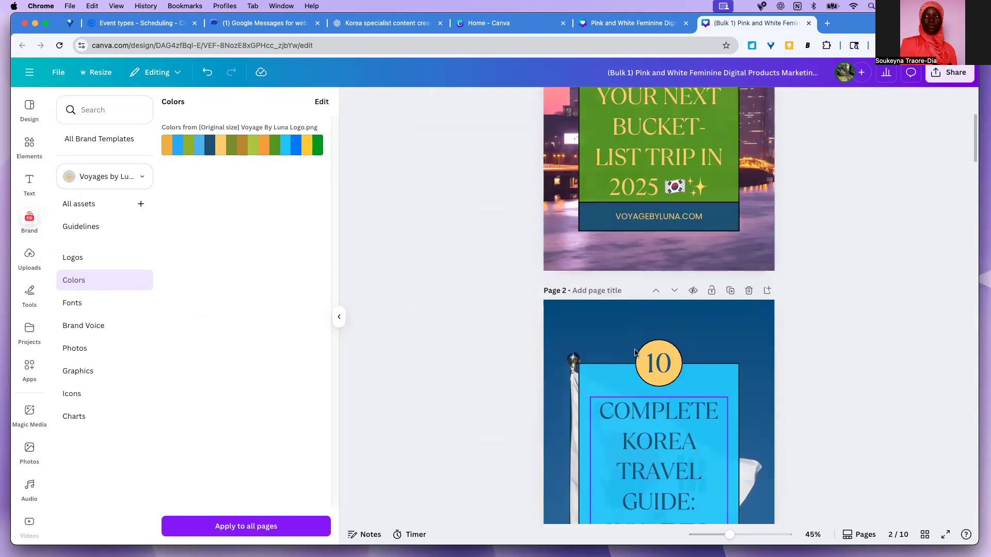
pyautogui.scroll(3, 634, 241)
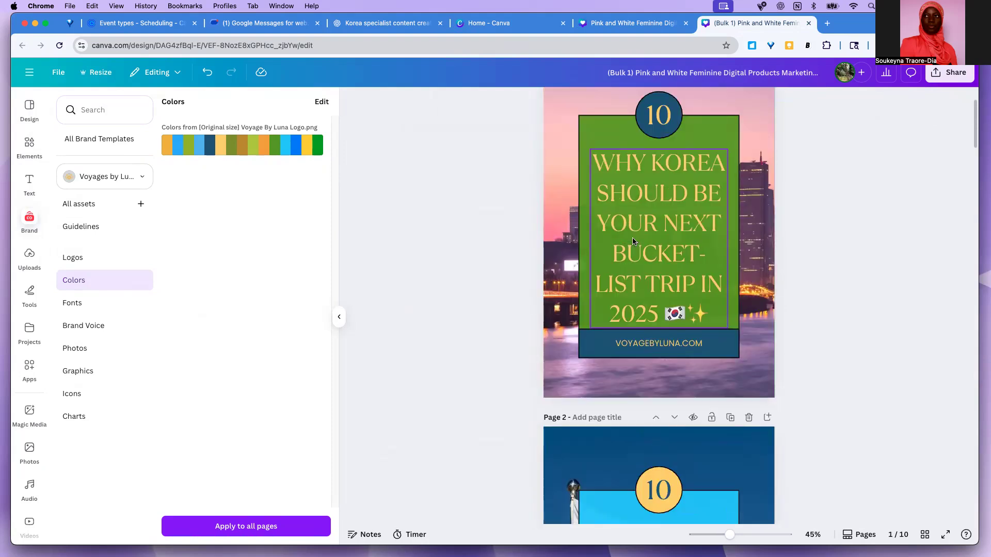
pyautogui.scroll(2, 640, 237)
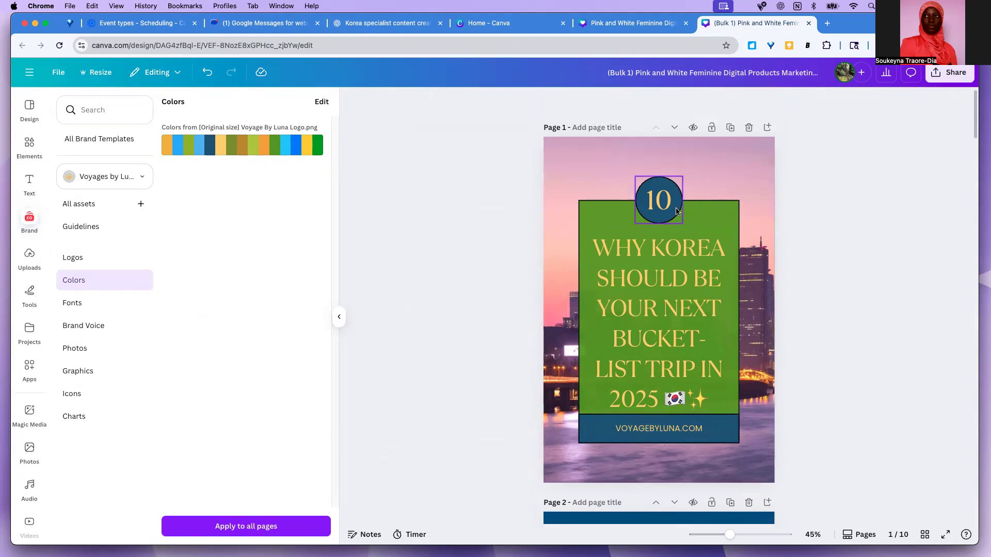
# Step: Remove the emojis from the page 1 title, change its year to 2026, and try to resize the title text
pyautogui.click(677, 309)
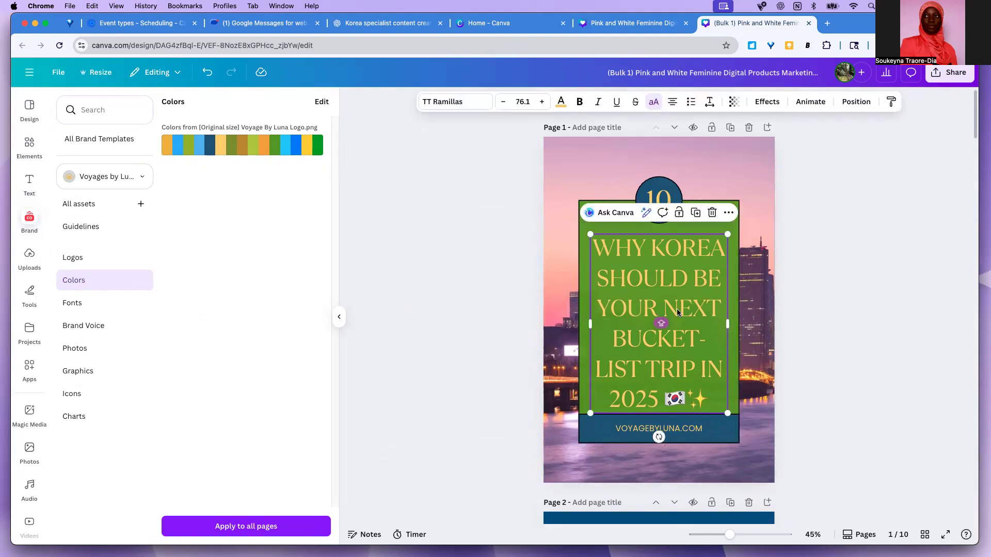
pyautogui.click(712, 398)
pyautogui.click(712, 398)
pyautogui.press('BackSpace')
pyautogui.press('BackSpace')
pyautogui.press('BackSpace')
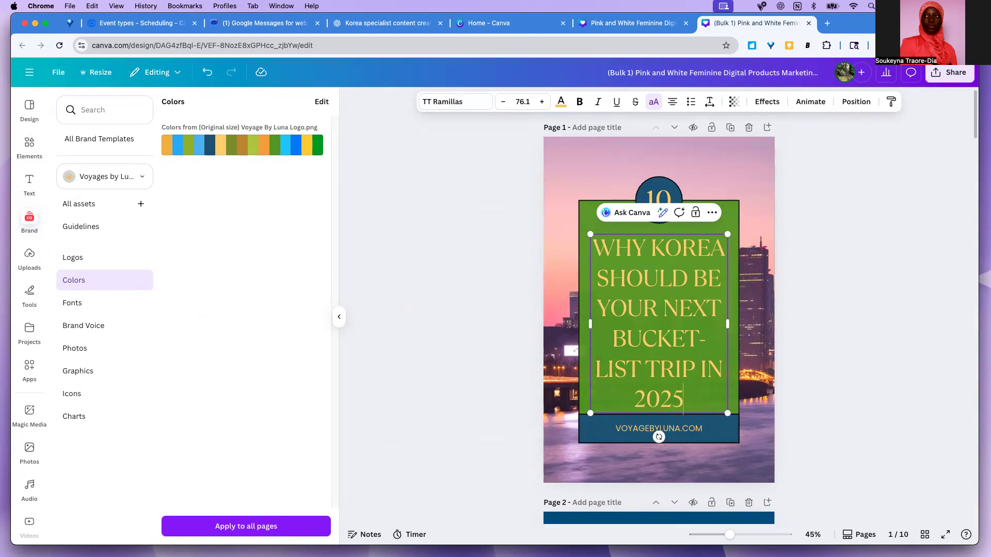
pyautogui.press('BackSpace')
pyautogui.write('6')
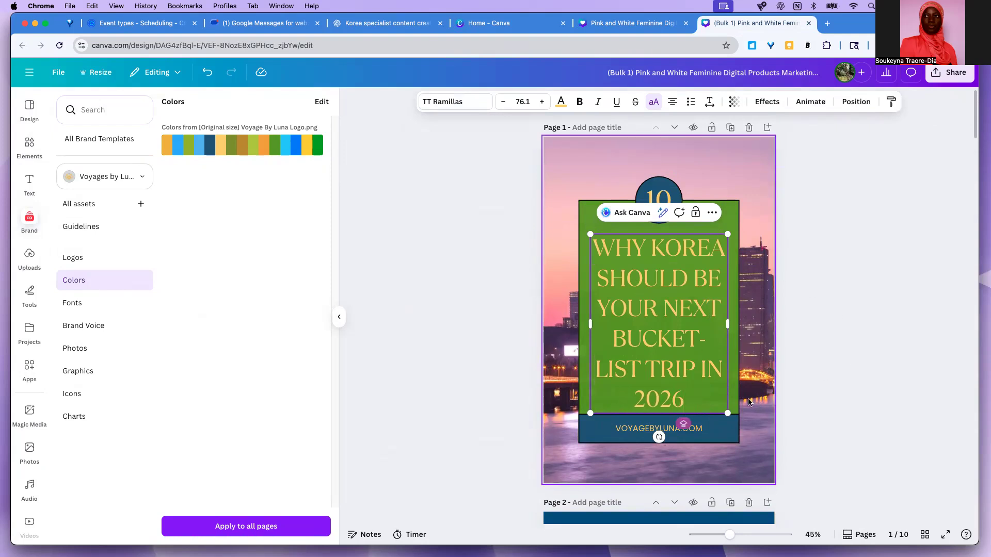
pyautogui.click(753, 362)
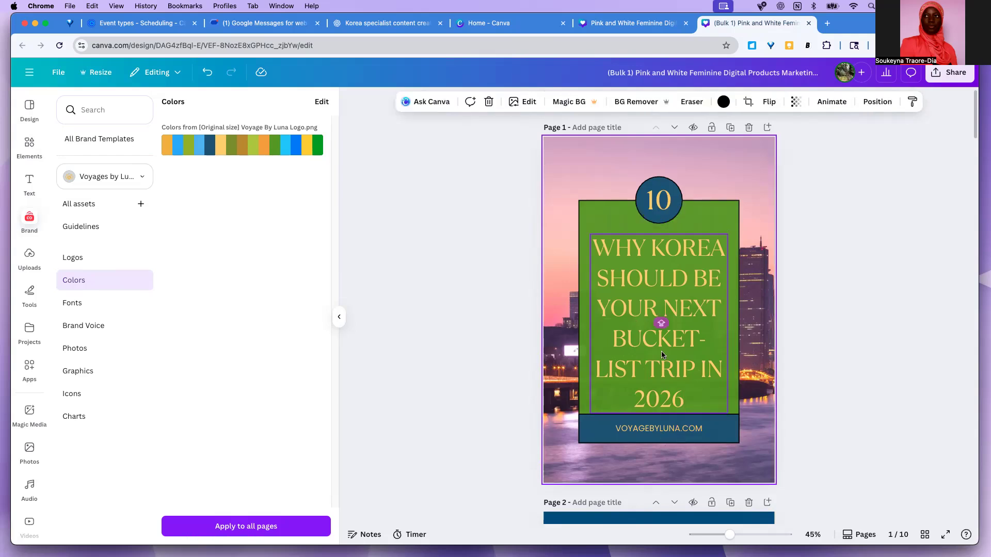
pyautogui.click(677, 377)
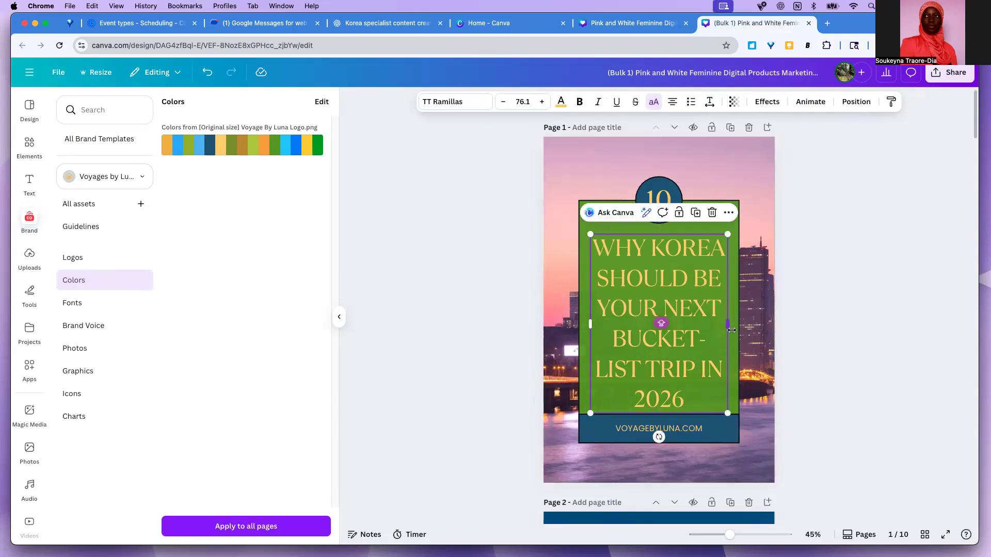
pyautogui.moveTo(728, 413); pyautogui.dragTo(728, 391)
# Step: Switch to the original template design and delete its image placeholder
pyautogui.click(587, 28)
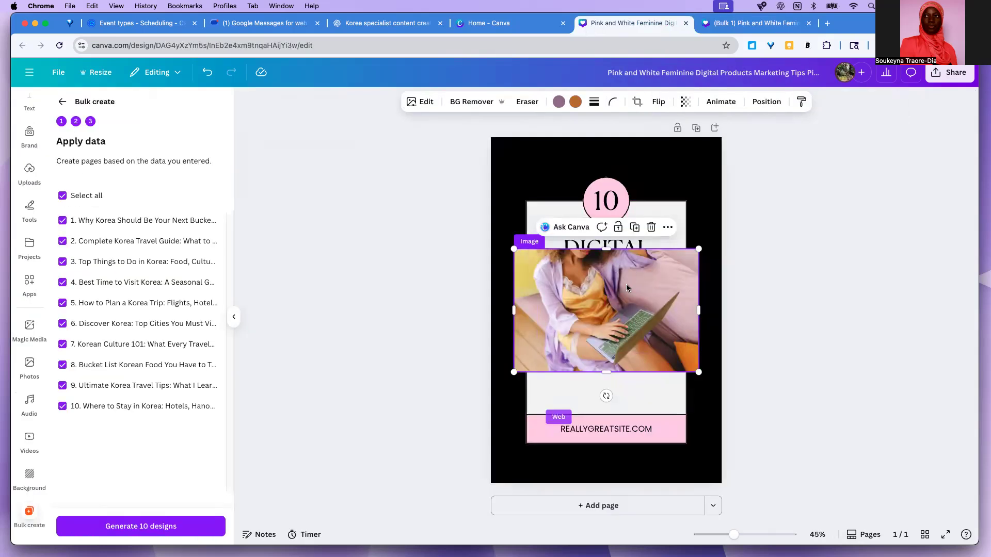
pyautogui.press('Delete')
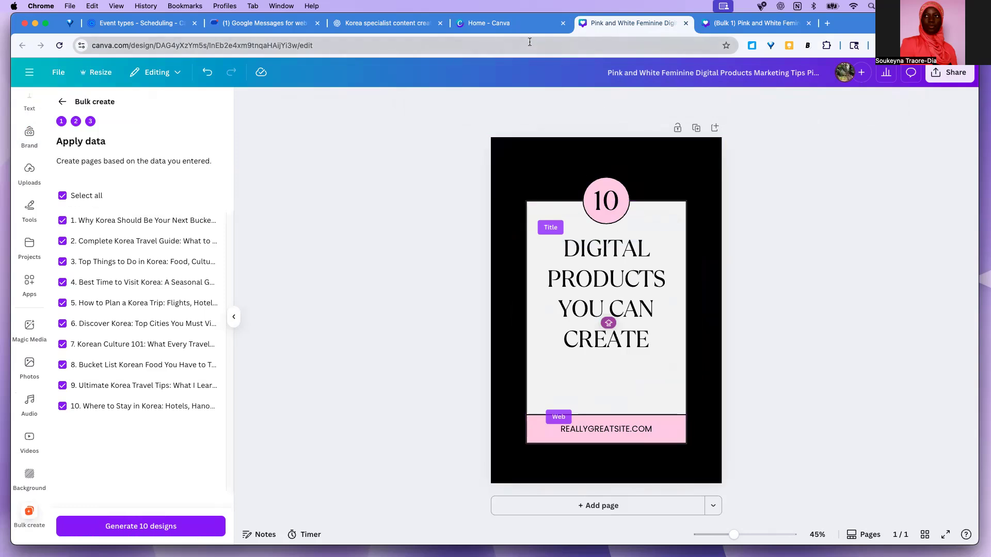
pyautogui.click(488, 23)
pyautogui.click(583, 458)
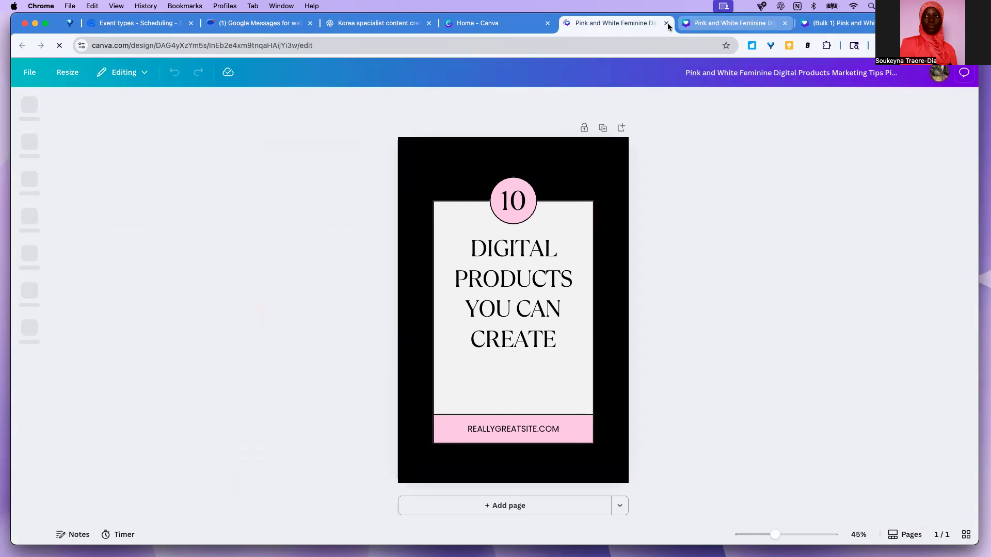
pyautogui.click(667, 23)
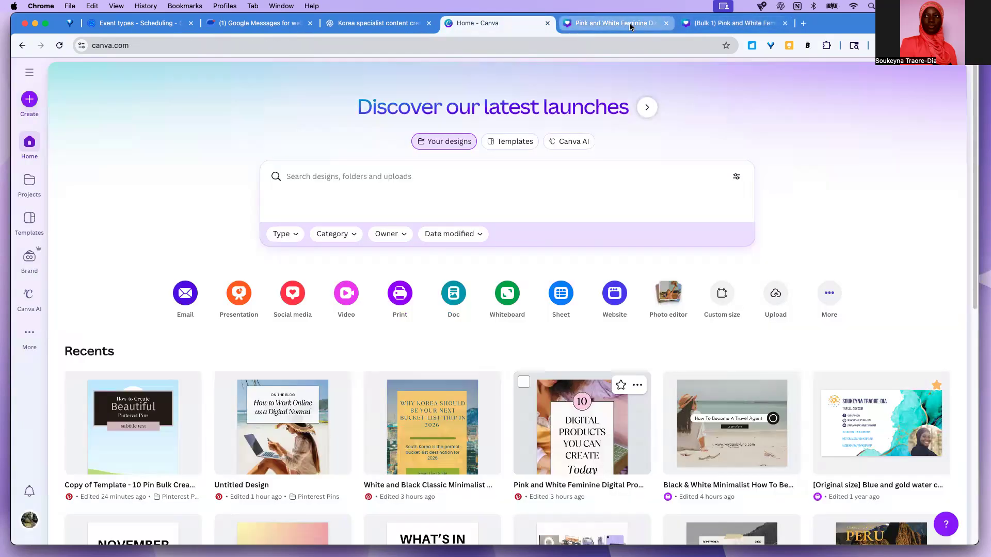
# Step: Split the page 1 title in the bulk-created design, moving "Your Next Bucket-List Trip in 2026" into its own text box
pyautogui.click(732, 23)
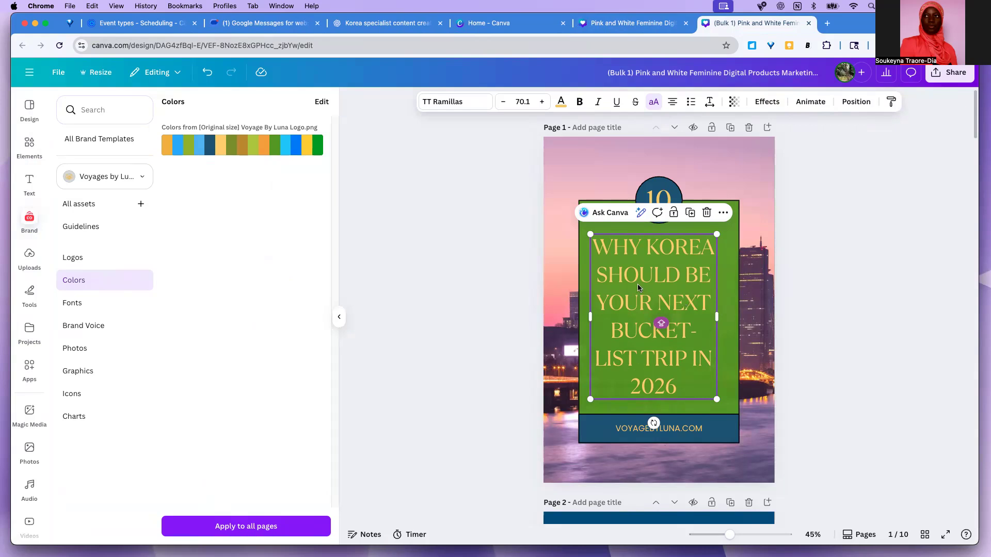
pyautogui.click(659, 253)
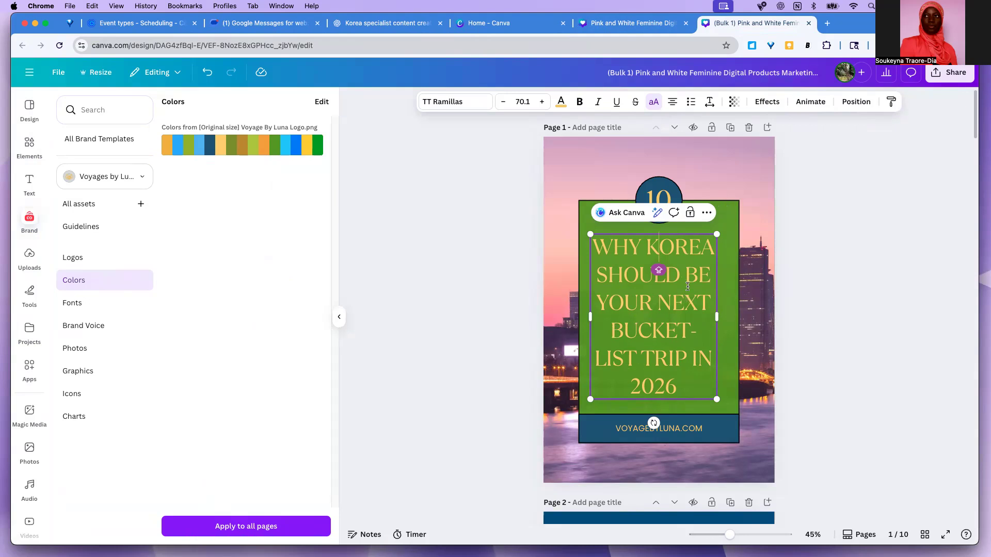
pyautogui.moveTo(601, 301); pyautogui.dragTo(684, 387)
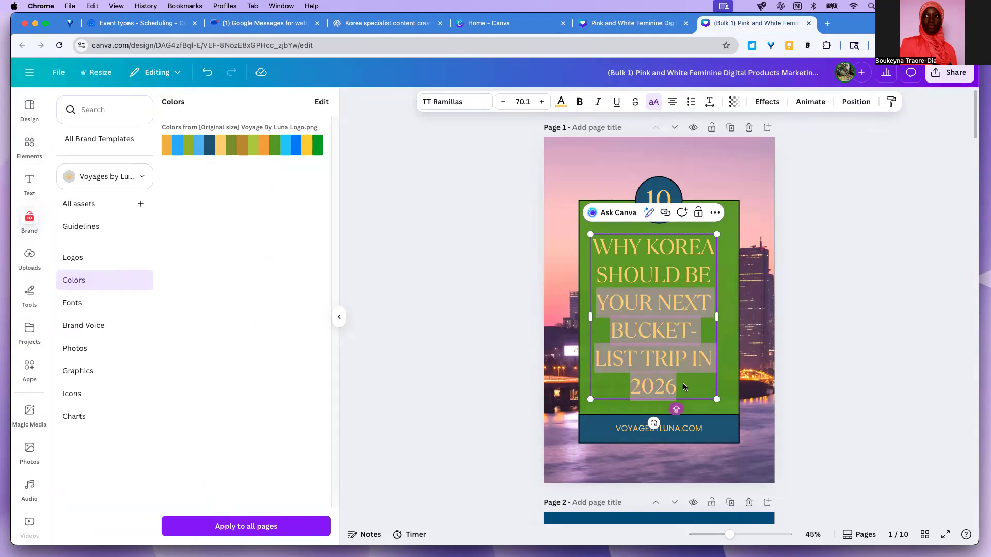
pyautogui.press('BackSpace')
pyautogui.click(694, 372)
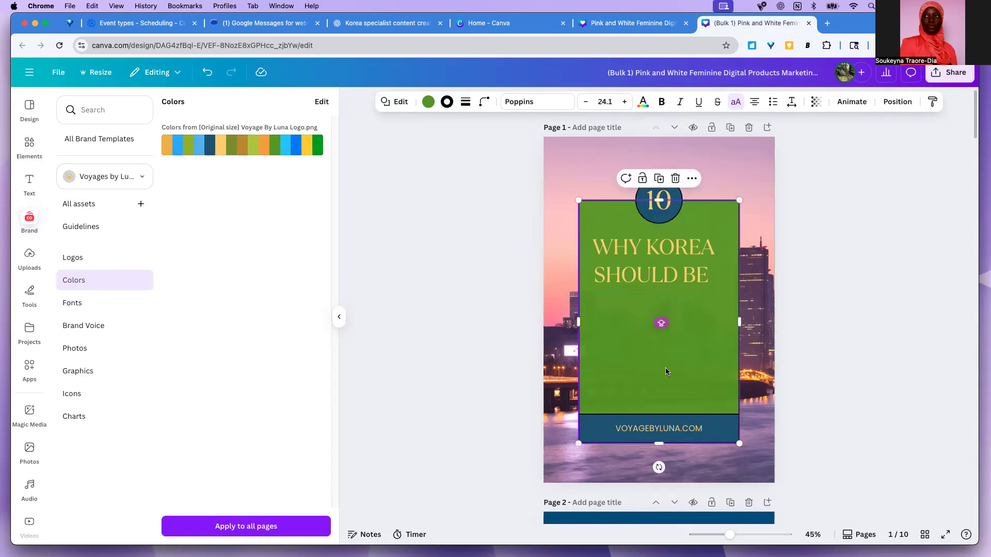
pyautogui.write('Your Next Bucket-List Trip in 2026')
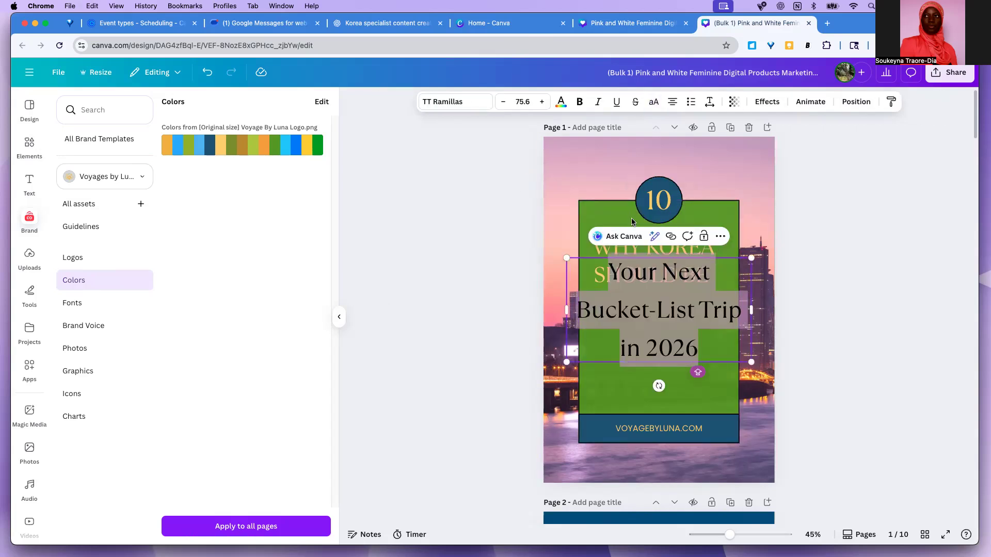
# Step: Shrink the new text to size 56.2, place it below "Why Korea Should Be", and enlarge that heading to 74.3
pyautogui.moveTo(752, 257); pyautogui.dragTo(728, 271)
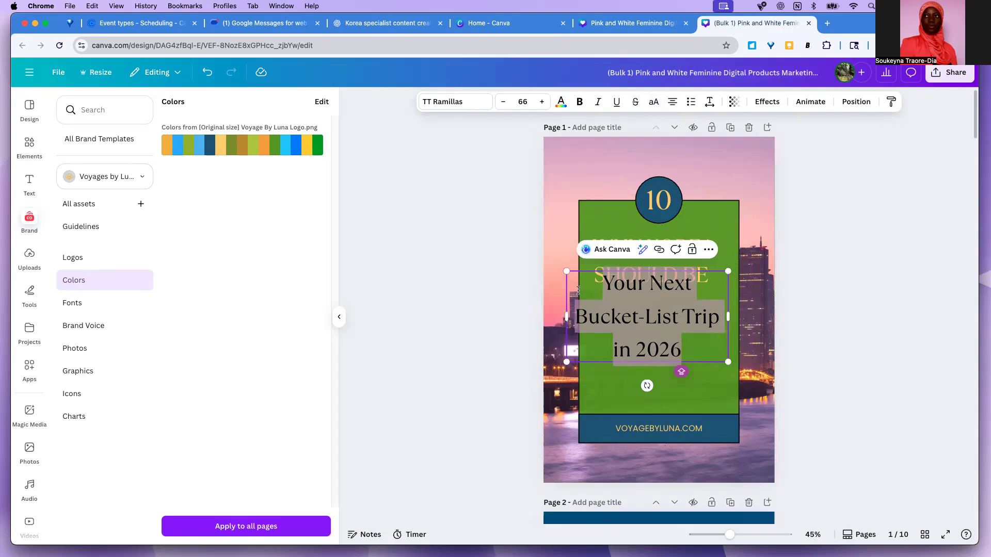
pyautogui.moveTo(567, 272); pyautogui.dragTo(590, 285)
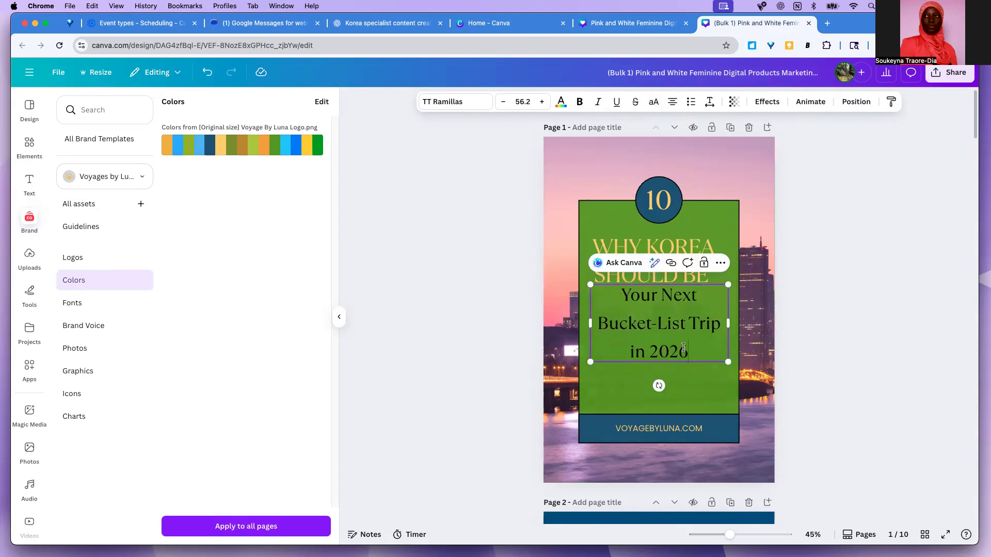
pyautogui.click(719, 405)
pyautogui.moveTo(660, 304); pyautogui.dragTo(661, 318)
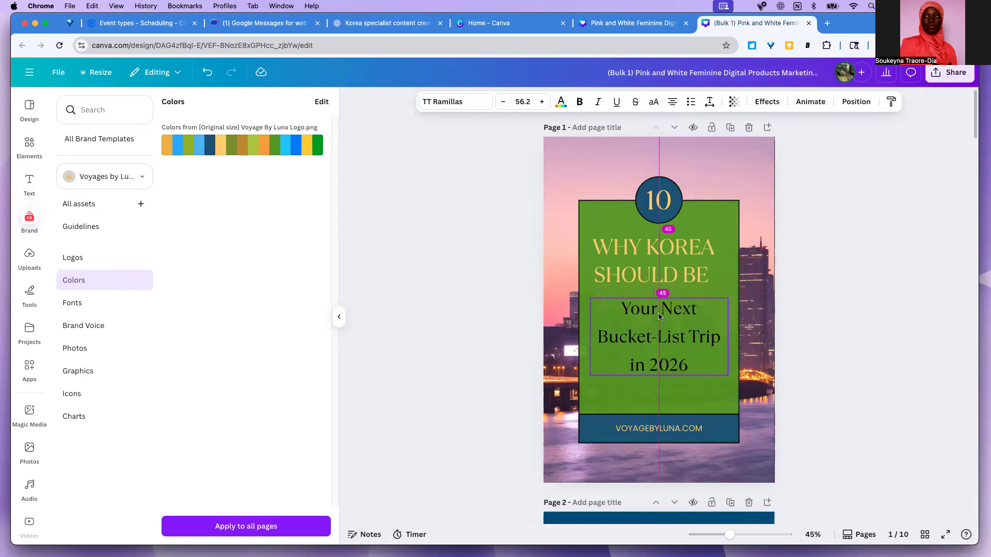
pyautogui.doubleClick(627, 318)
pyautogui.click(671, 253)
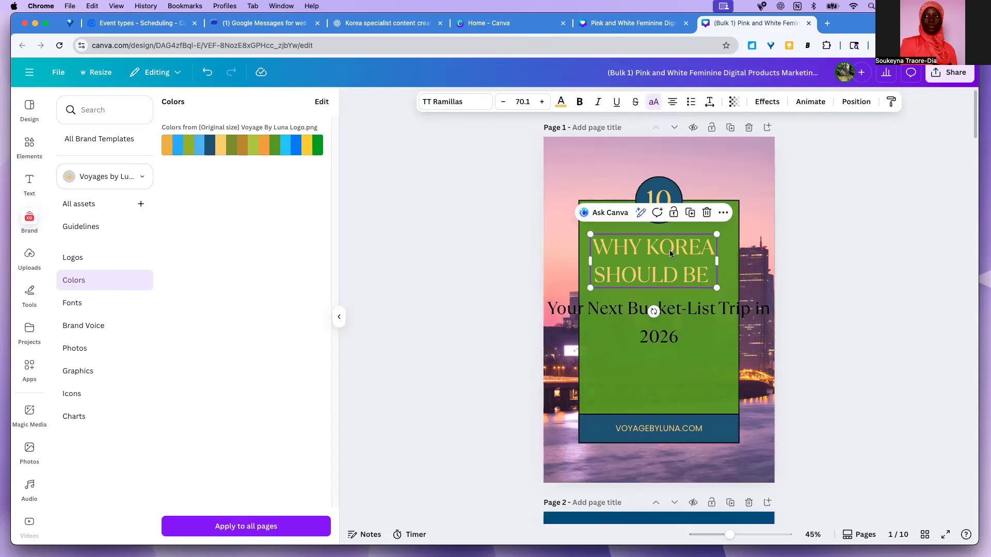
pyautogui.moveTo(717, 288); pyautogui.dragTo(725, 291)
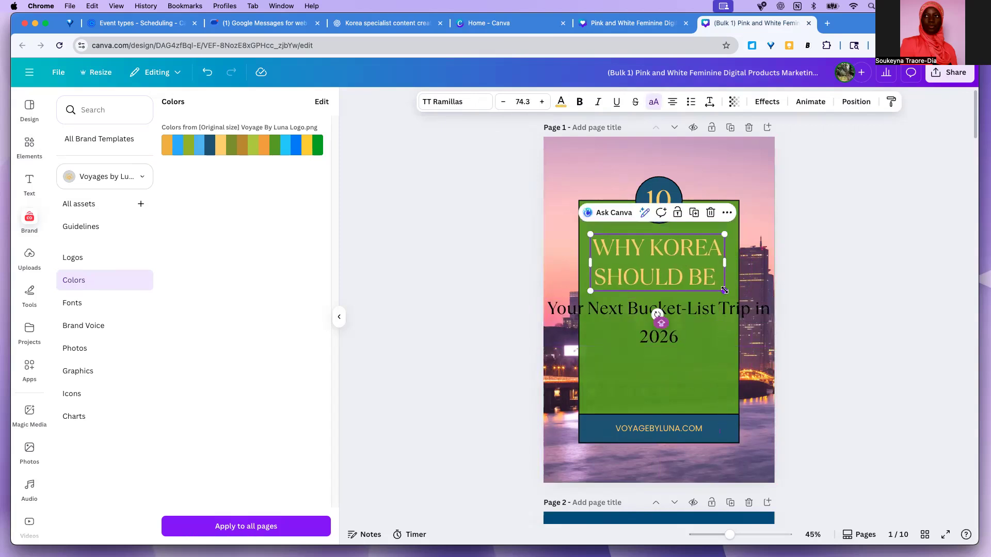
# Step: Narrow the "Your Next Bucket-List Trip in 2026" text box so it fits the green card, and center it under the heading
pyautogui.click(643, 341)
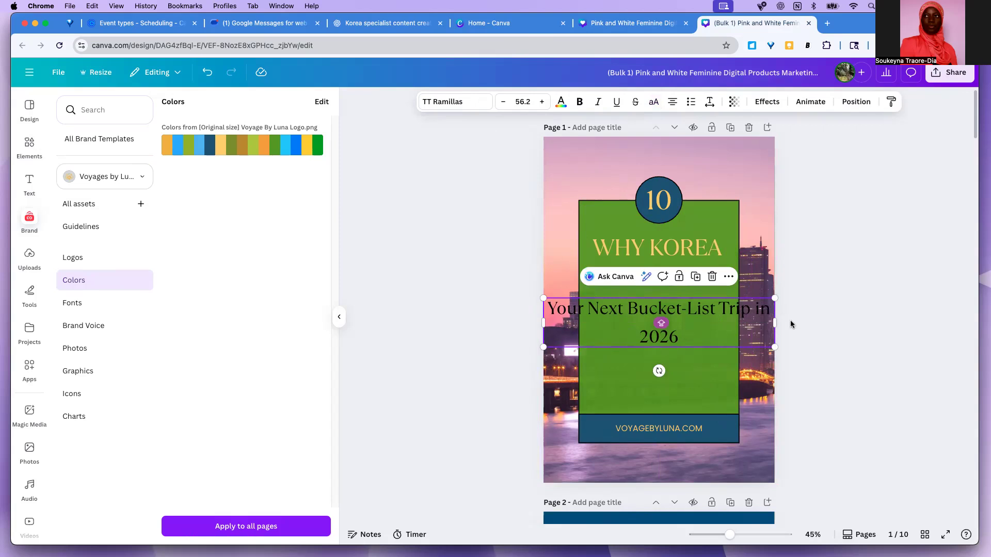
pyautogui.moveTo(777, 323); pyautogui.dragTo(702, 325)
pyautogui.moveTo(591, 275); pyautogui.dragTo(625, 281)
pyautogui.click(207, 73)
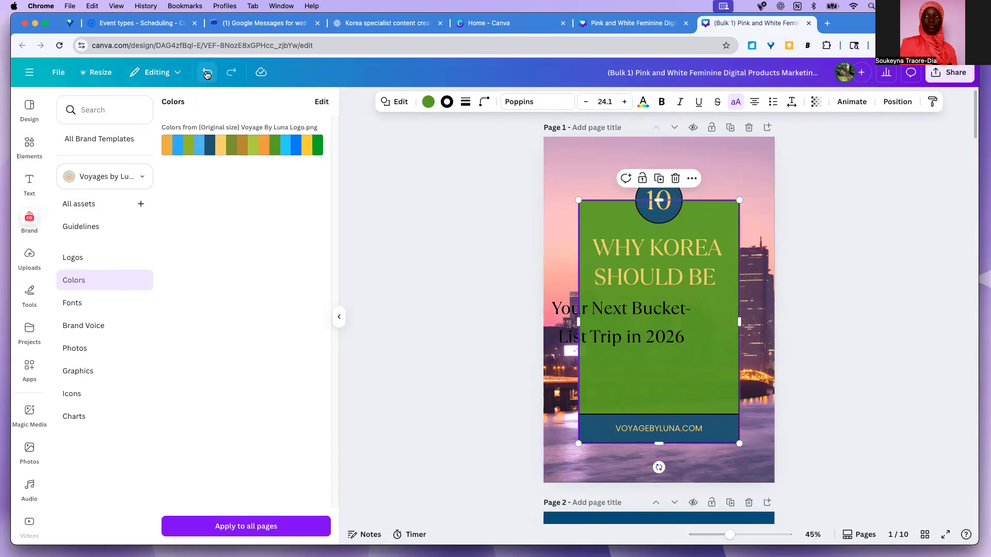
pyautogui.moveTo(632, 318)
pyautogui.mouseDown()
pyautogui.moveTo(659, 312)
pyautogui.moveTo(639, 316)
pyautogui.mouseUp()
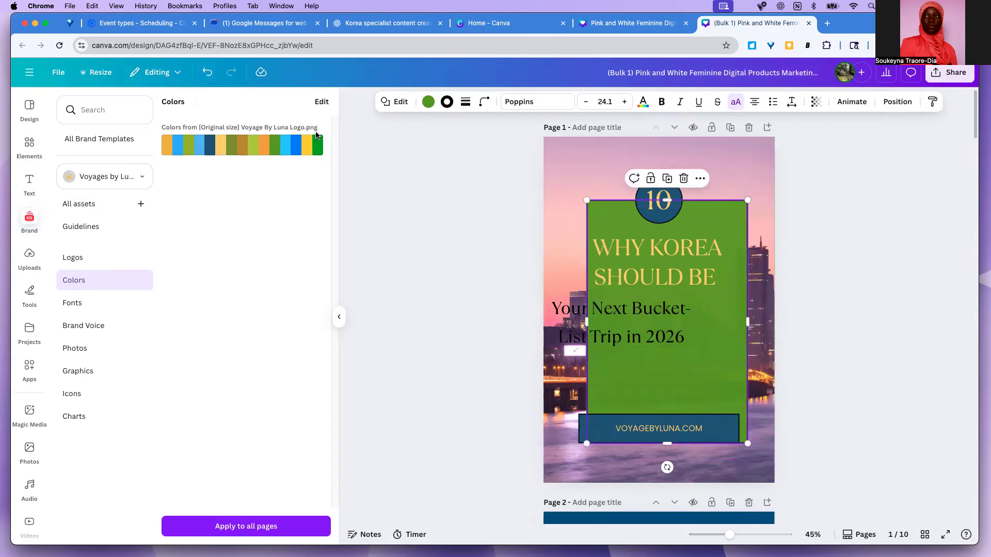
pyautogui.click(208, 76)
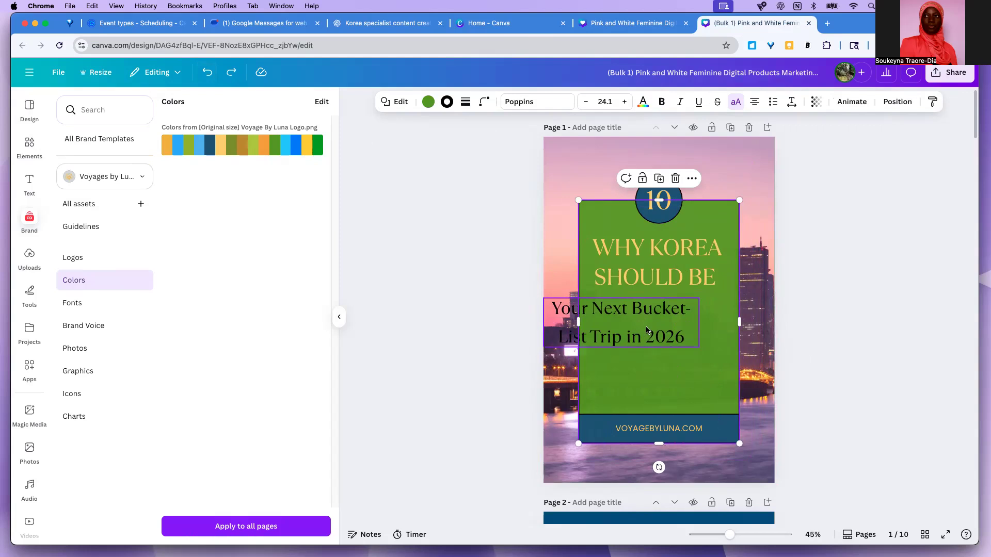
pyautogui.click(604, 311)
pyautogui.moveTo(657, 323); pyautogui.dragTo(677, 332)
# Step: Color the "Your Next Bucket-List Trip in 2026" text with the dark blue brand color
pyautogui.click(678, 332)
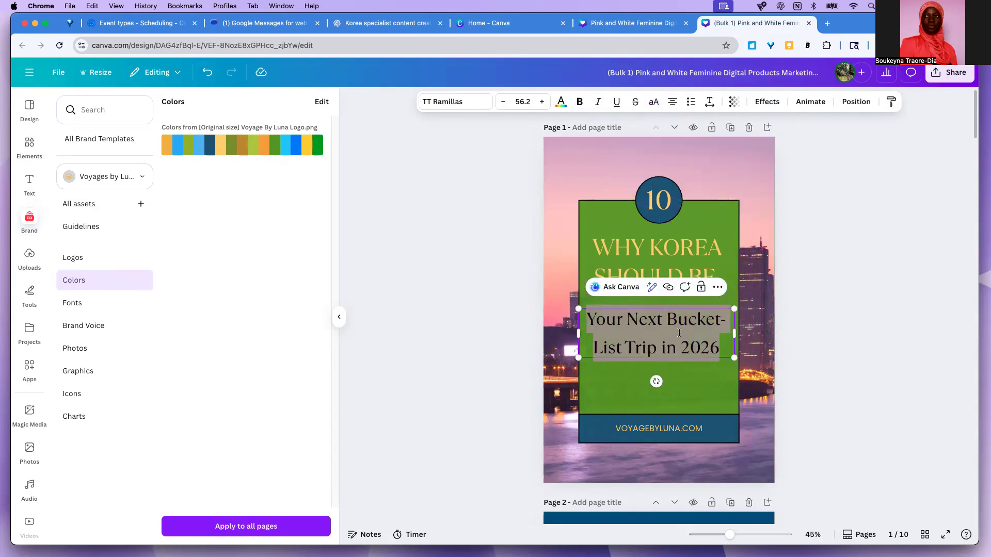
pyautogui.click(561, 102)
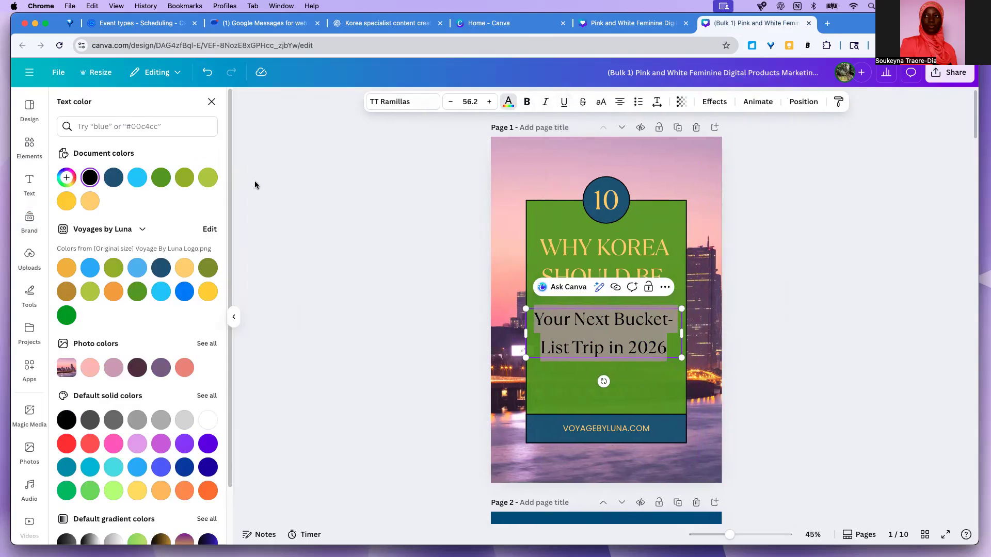
pyautogui.click(161, 268)
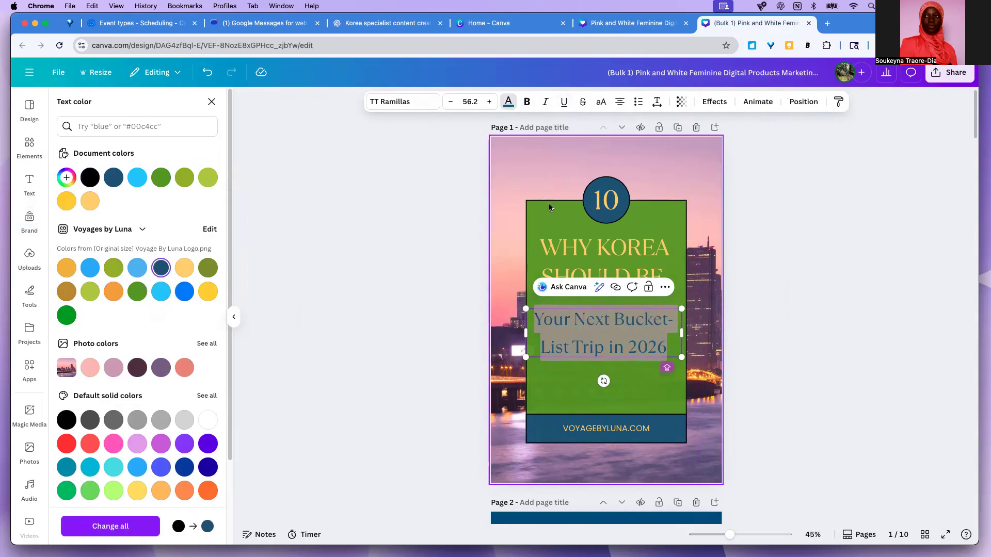
# Step: Add an olive-green rectangle behind the dark blue text, sized to cover both of its lines
pyautogui.click(605, 344)
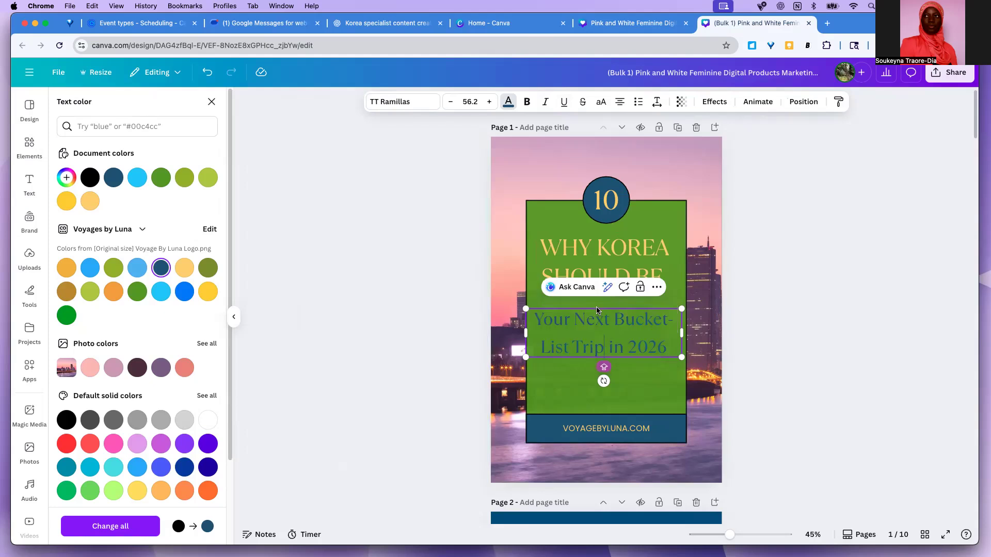
pyautogui.write('R')
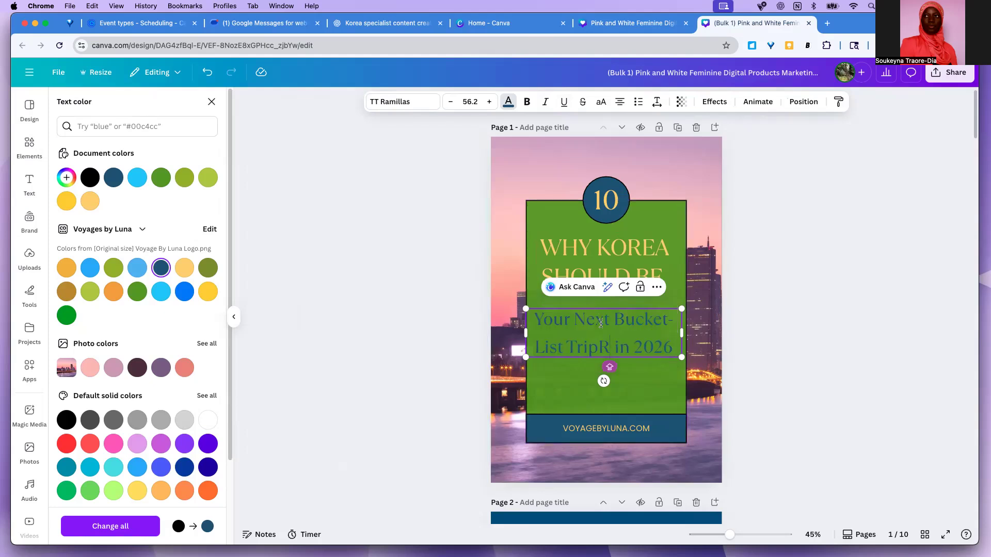
pyautogui.click(632, 254)
pyautogui.click(614, 387)
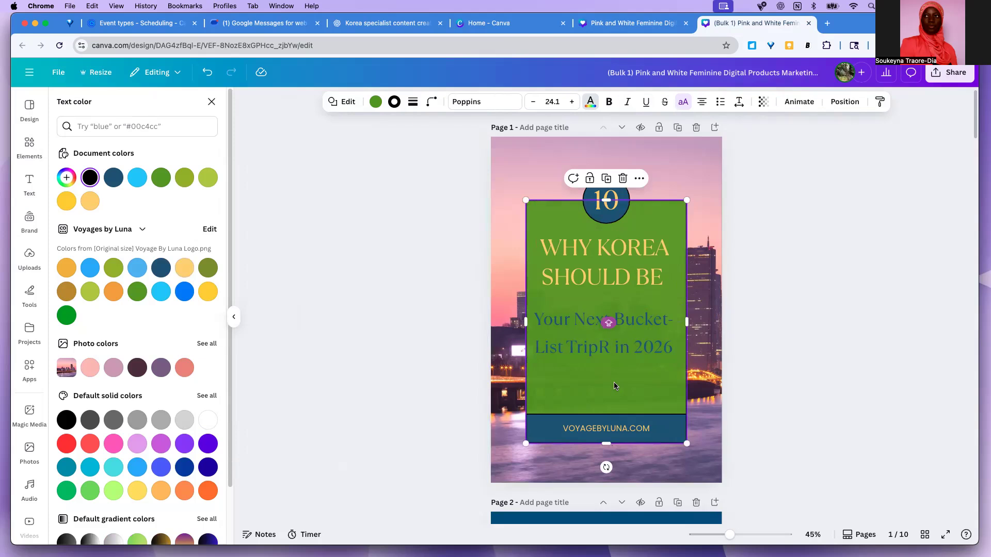
pyautogui.press('r')
pyautogui.moveTo(606, 275); pyautogui.dragTo(661, 348)
pyautogui.moveTo(607, 322); pyautogui.dragTo(529, 310)
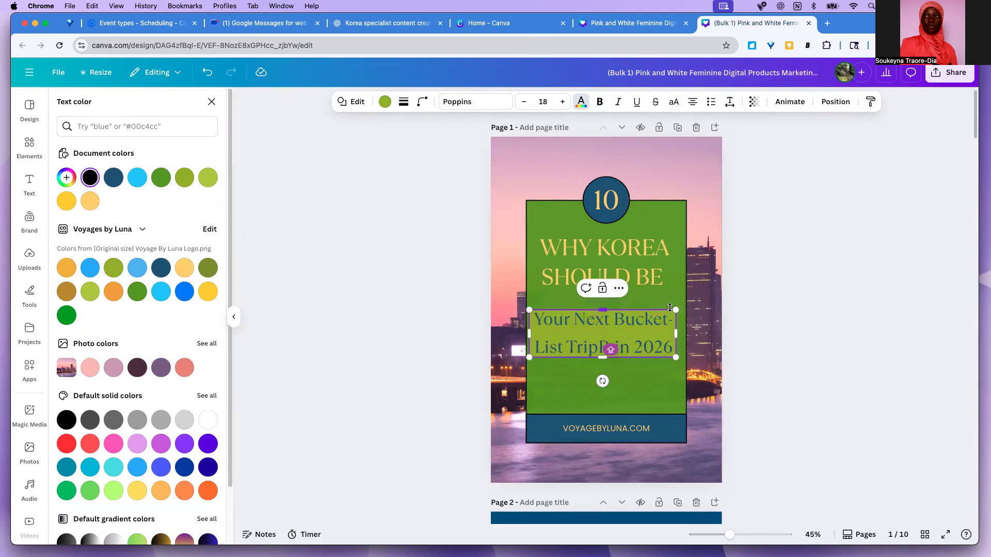
# Step: Adjust the olive-green rectangle's size and nudge the dark blue text to center it on the rectangle
pyautogui.moveTo(675, 309); pyautogui.dragTo(678, 305)
pyautogui.click(624, 366)
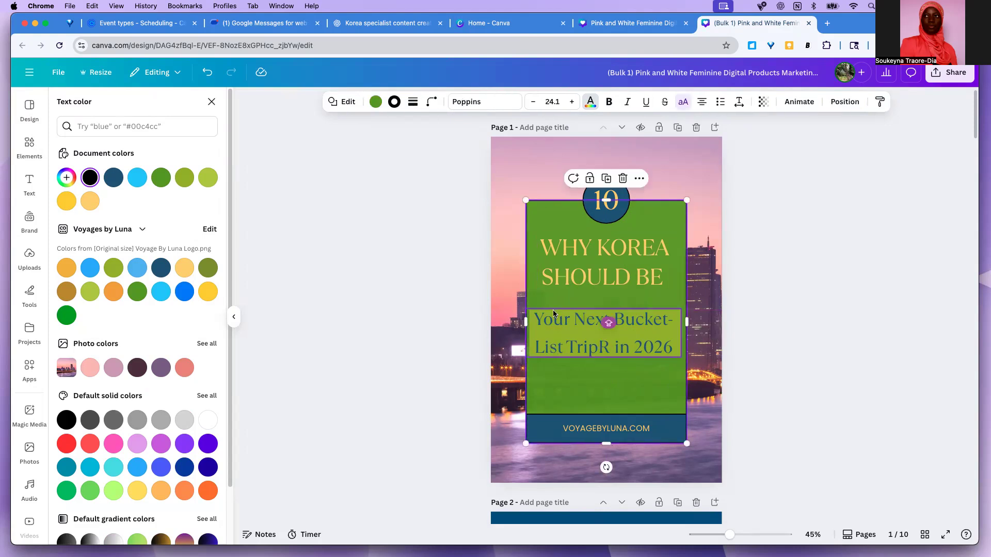
pyautogui.moveTo(543, 310); pyautogui.dragTo(545, 312)
pyautogui.click(612, 387)
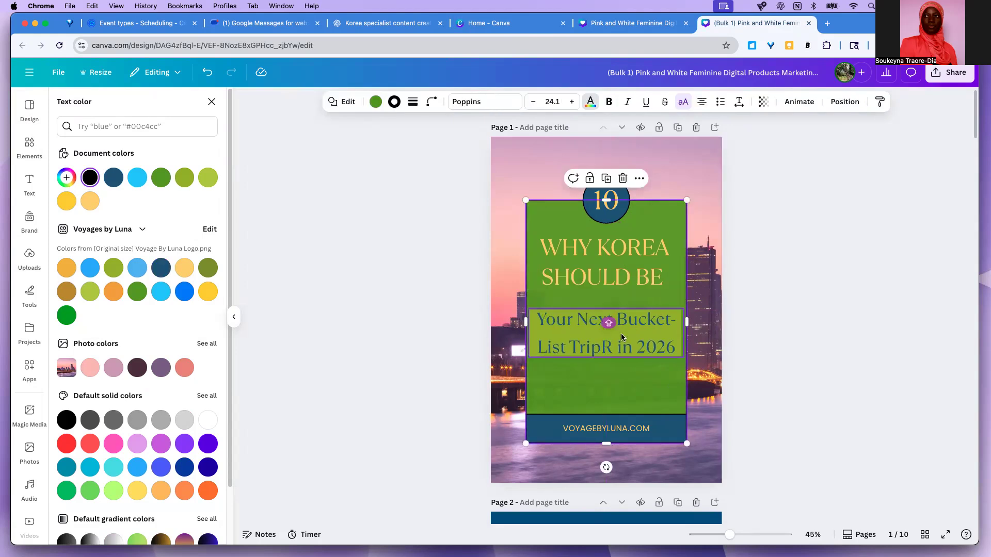
# Step: Try yellow and brighter blue brand colors on the lower title text, and return it to dark blue
pyautogui.doubleClick(561, 322)
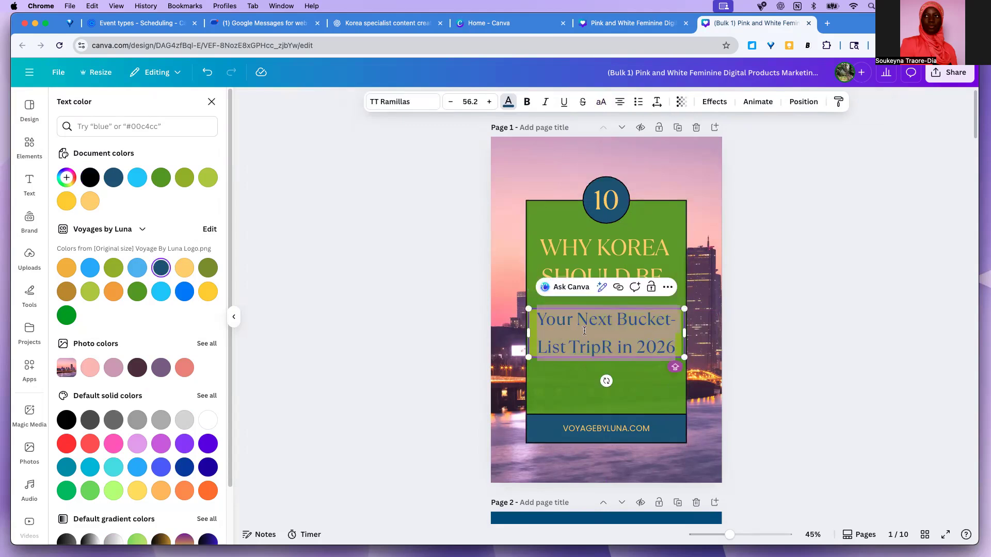
pyautogui.click(210, 294)
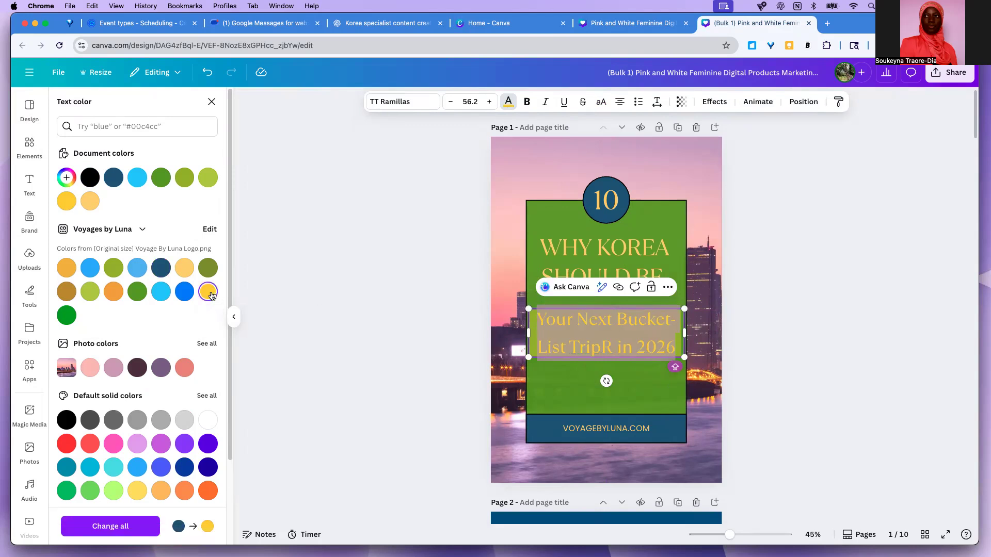
pyautogui.click(162, 270)
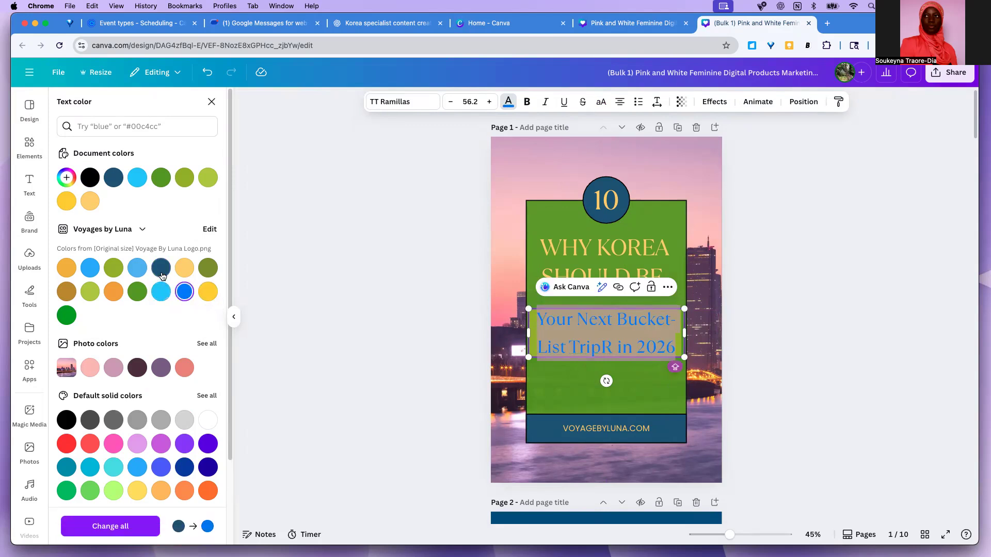
pyautogui.click(114, 292)
pyautogui.click(159, 271)
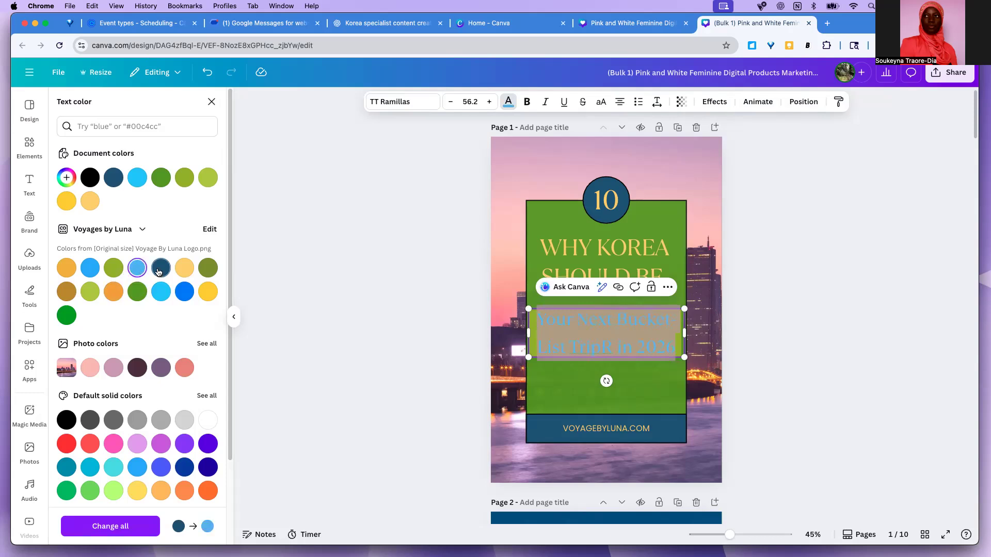
pyautogui.click(626, 379)
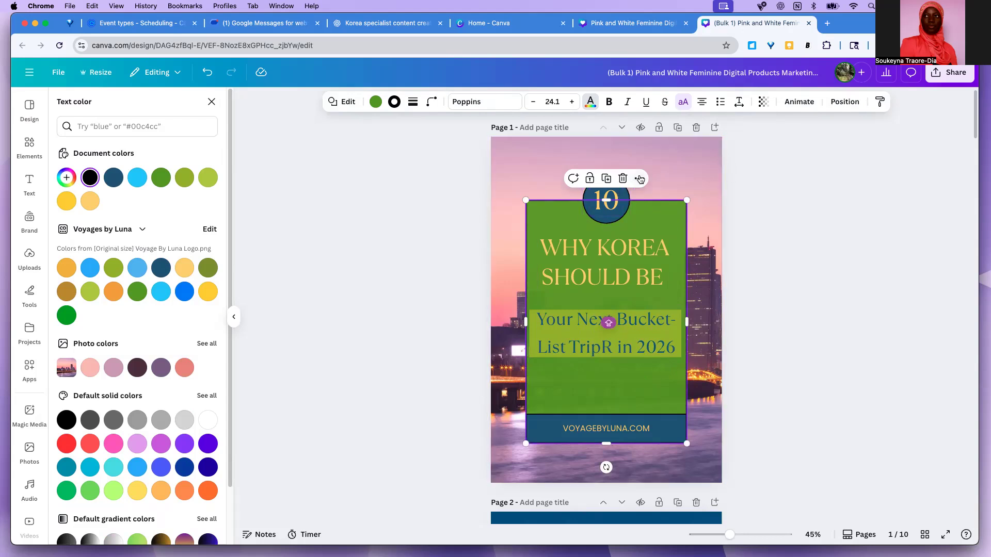
# Step: Delete the number 10 from the circle on page 1
pyautogui.click(703, 175)
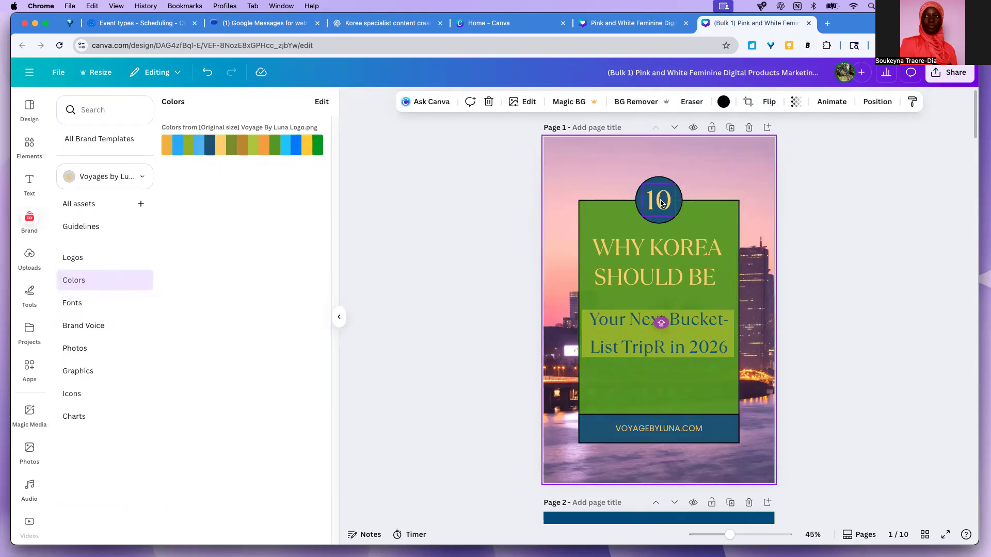
pyautogui.click(665, 201)
pyautogui.click(712, 162)
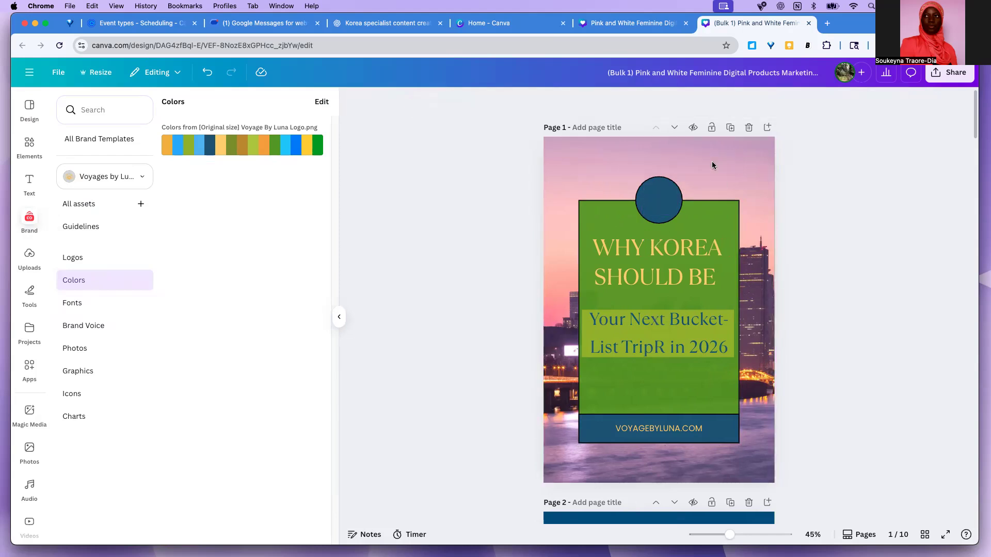
# Step: Place the brand logo with the company name on page 1 and scale it to fit inside the dark blue circle
pyautogui.click(675, 203)
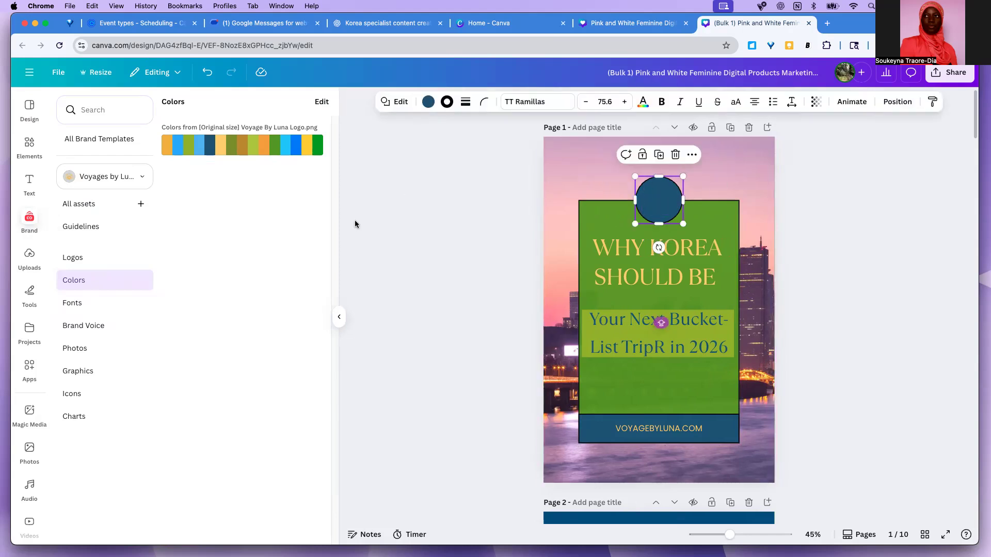
pyautogui.click(85, 257)
pyautogui.moveTo(311, 148); pyautogui.dragTo(697, 222)
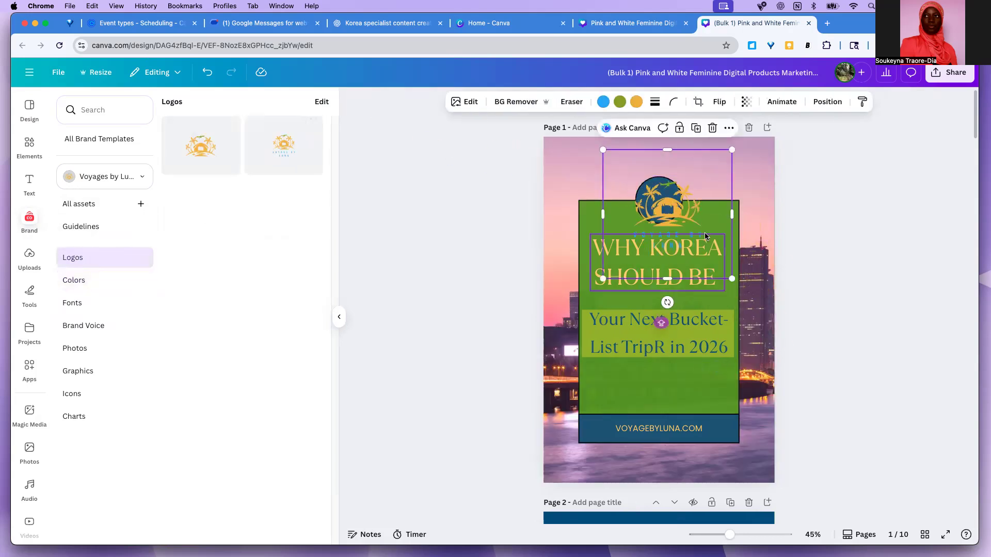
pyautogui.moveTo(731, 279); pyautogui.dragTo(652, 199)
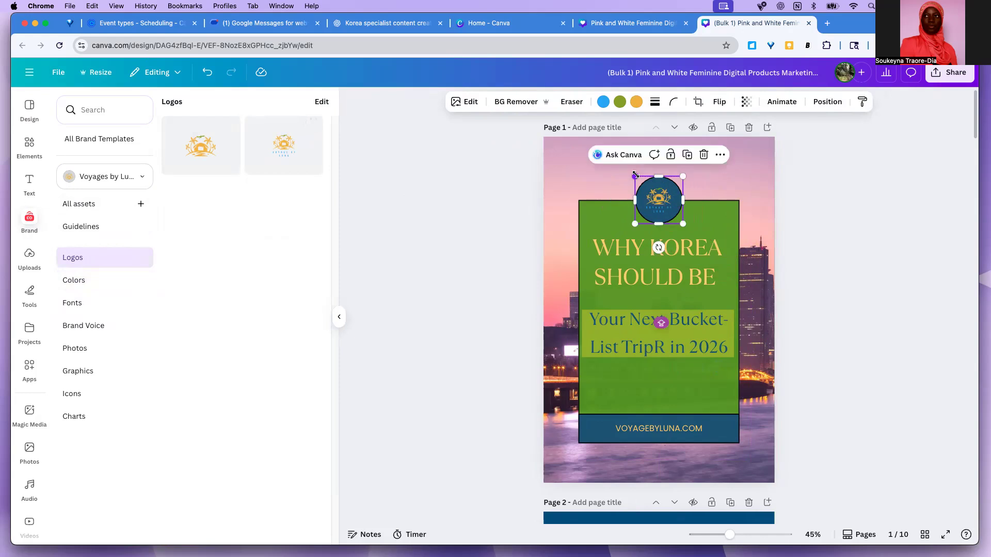
# Step: Shrink the title text on page 2 and widen its text box so it fits inside the light blue rectangle
pyautogui.click(758, 189)
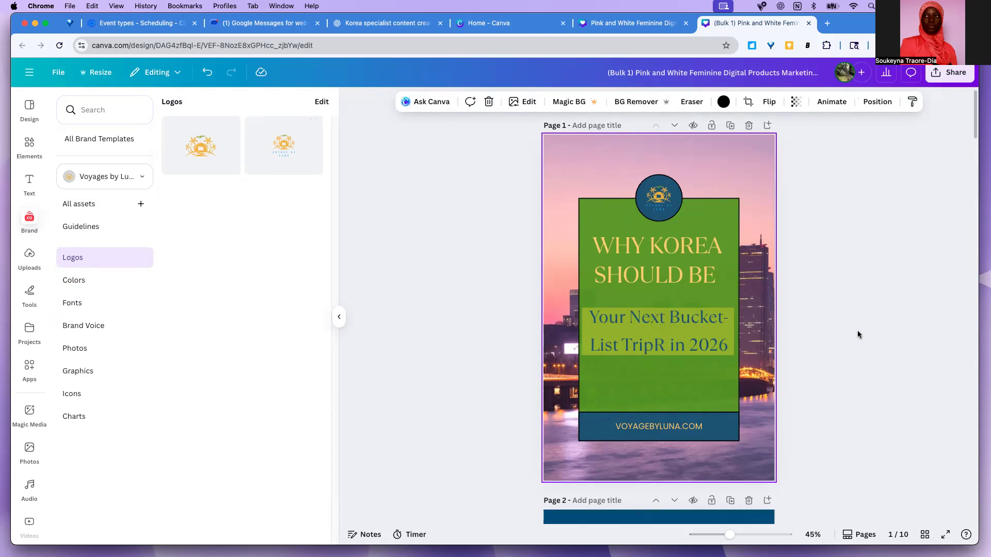
pyautogui.scroll(-6, 847, 328)
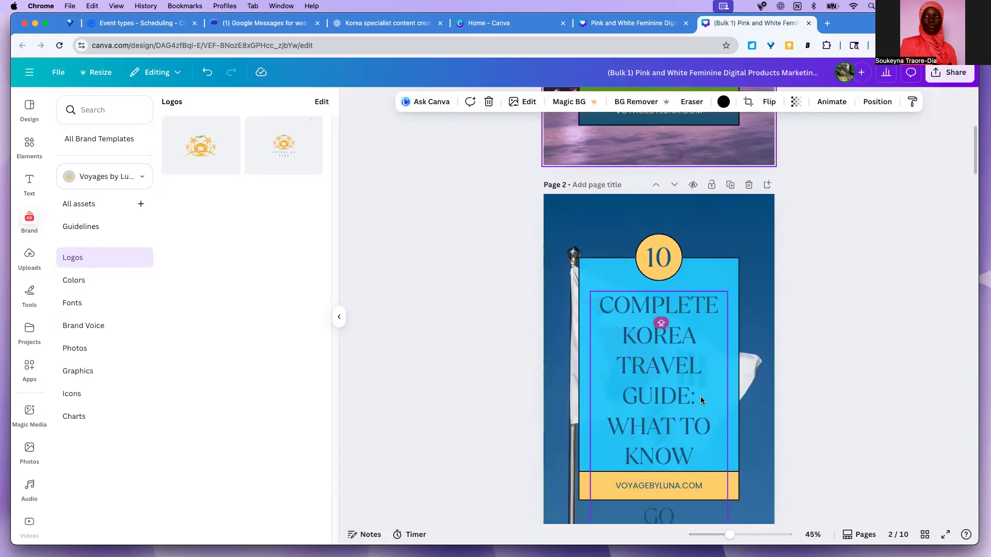
pyautogui.scroll(-2, 699, 392)
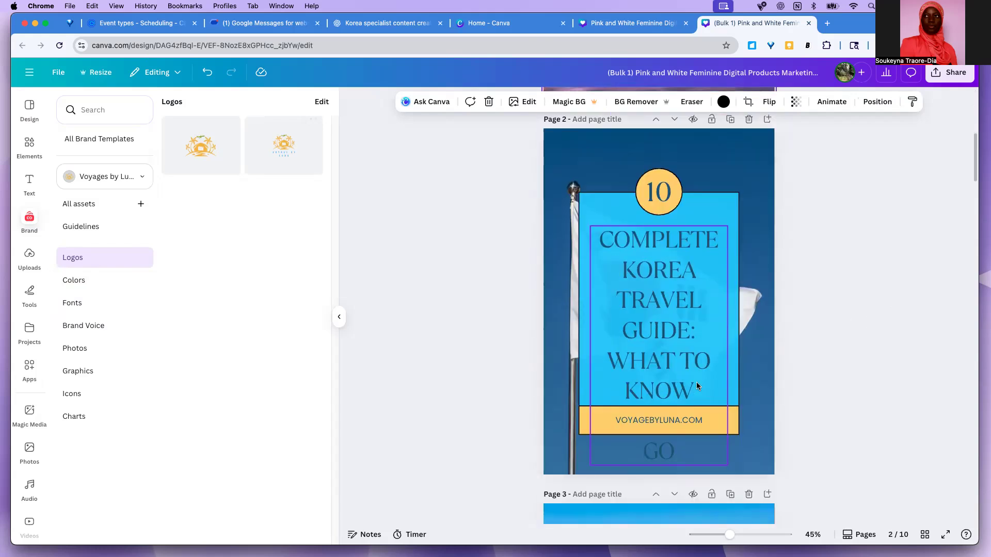
pyautogui.click(704, 445)
pyautogui.moveTo(725, 463); pyautogui.dragTo(714, 359)
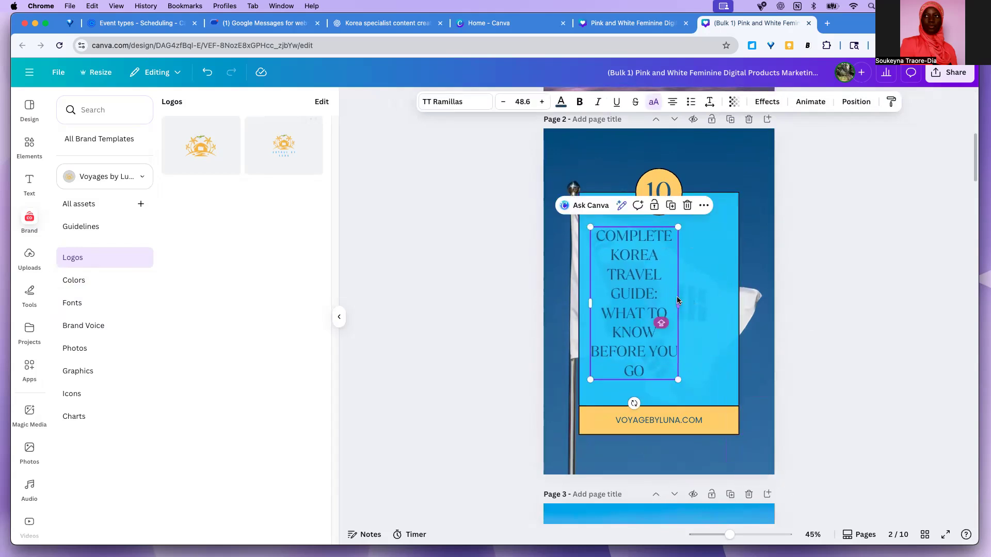
pyautogui.moveTo(677, 302); pyautogui.dragTo(727, 300)
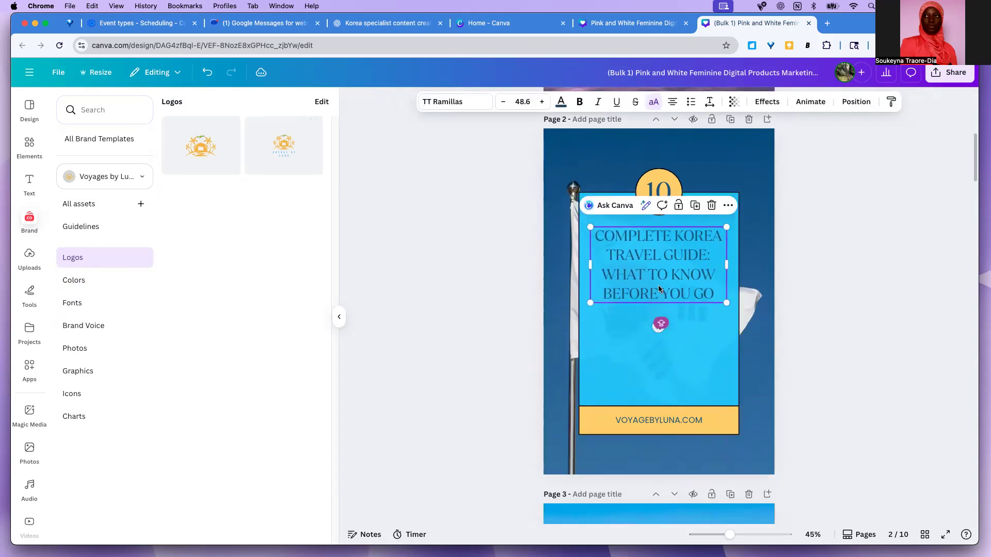
# Step: Copy "What to know before you go" from the page 2 title and remove it from that text box
pyautogui.click(666, 273)
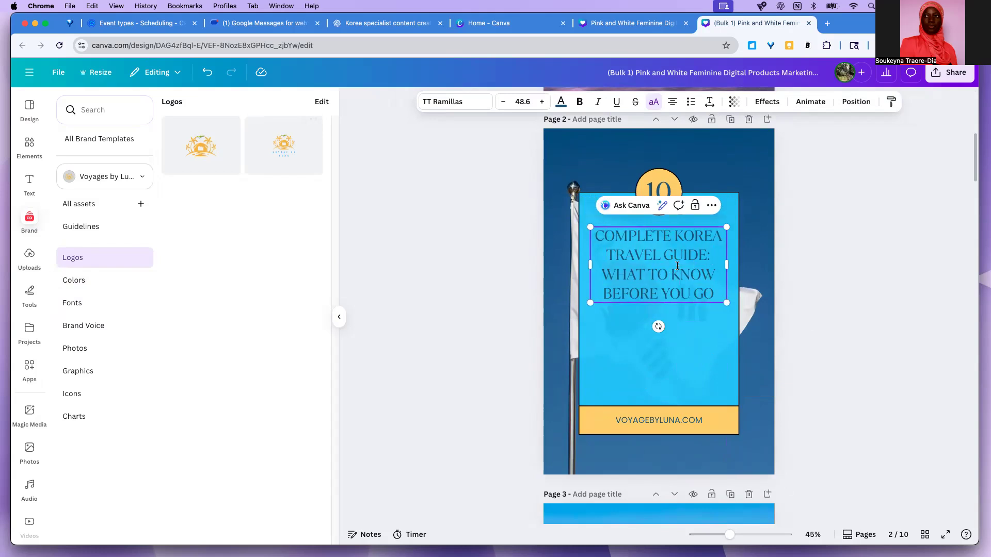
pyautogui.click(610, 278)
pyautogui.moveTo(610, 278); pyautogui.dragTo(713, 290)
pyautogui.press('super+c')
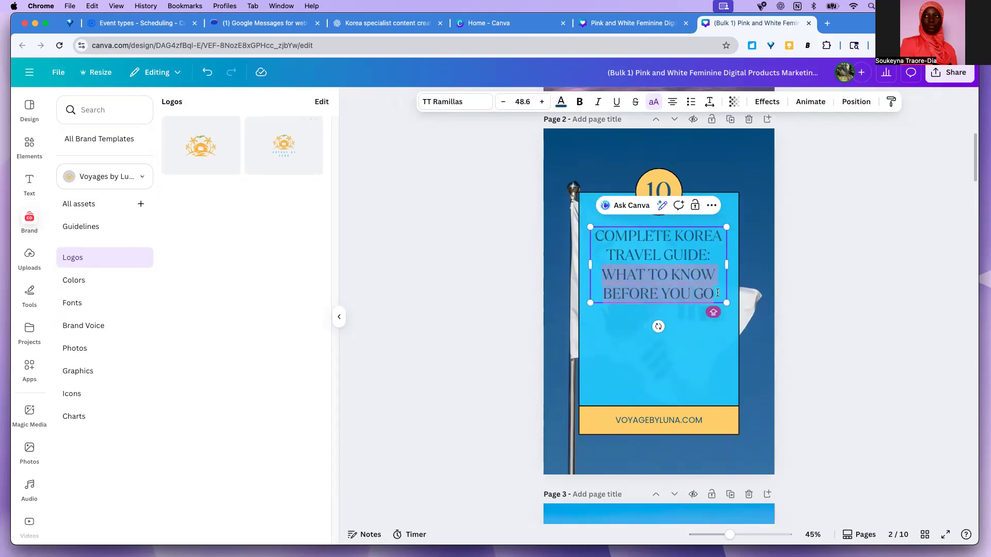
pyautogui.press('BackSpace')
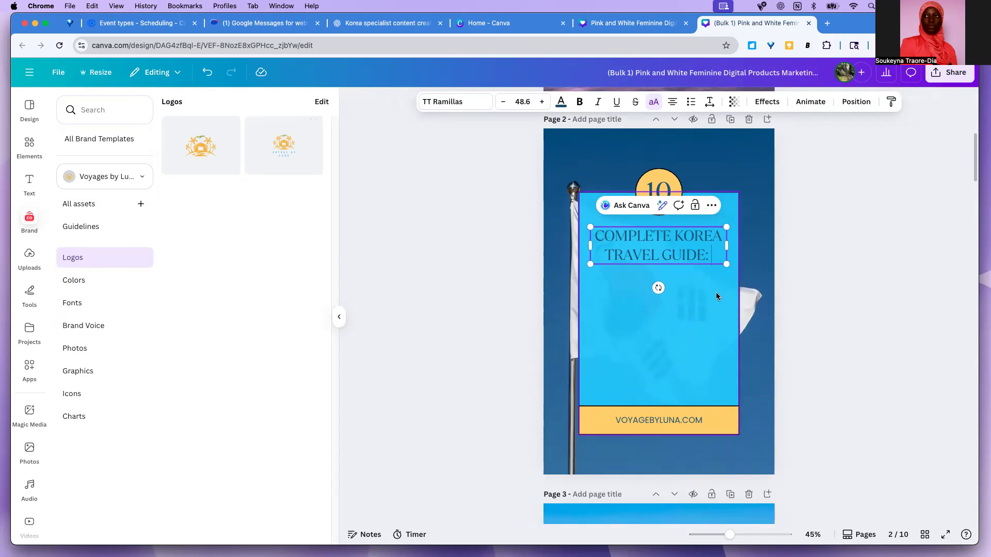
# Step: Duplicate the page 2 title, replace the copy's text with "What to know before you go", and place it centered below the original
pyautogui.click(659, 326)
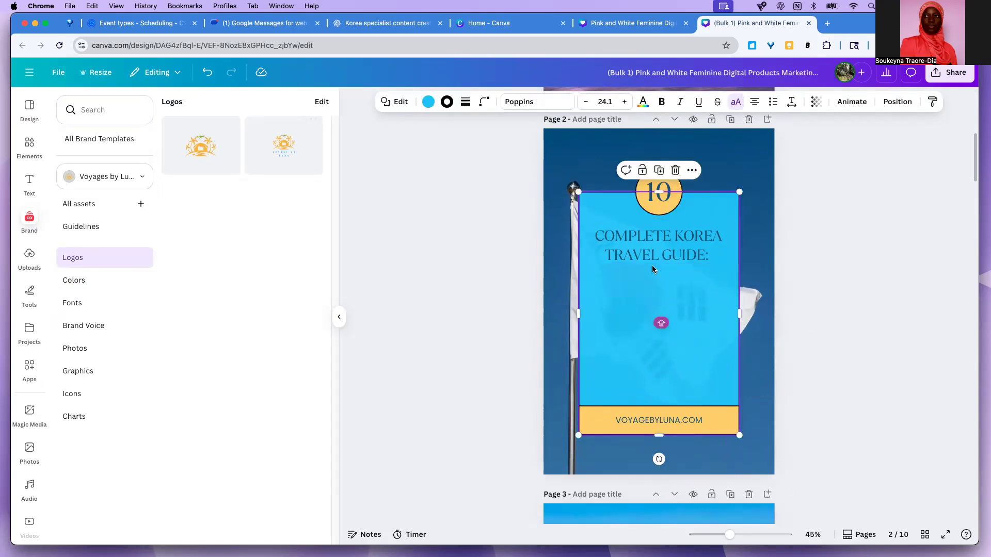
pyautogui.click(658, 245)
pyautogui.click(696, 206)
pyautogui.doubleClick(660, 290)
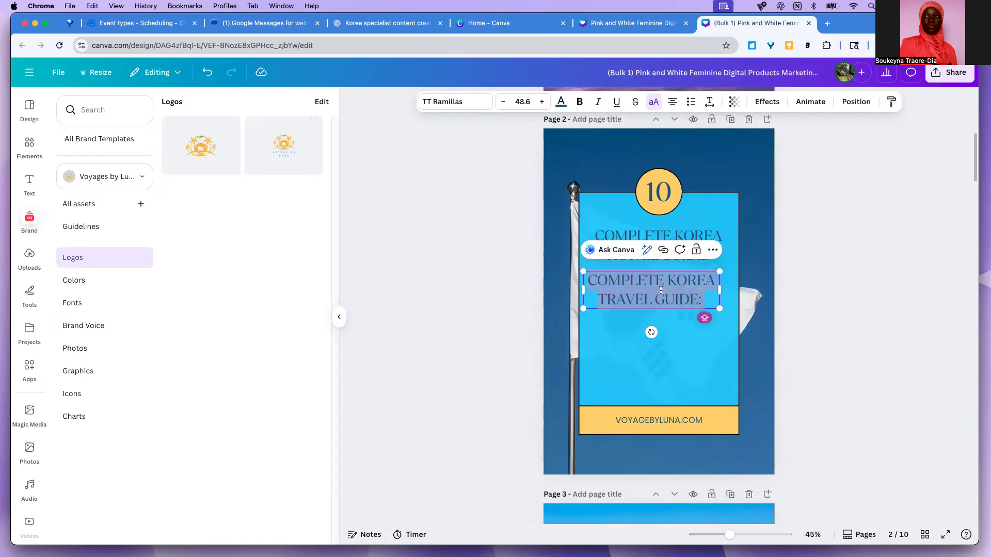
pyautogui.press('super+v')
pyautogui.click(721, 348)
pyautogui.moveTo(643, 290); pyautogui.dragTo(646, 312)
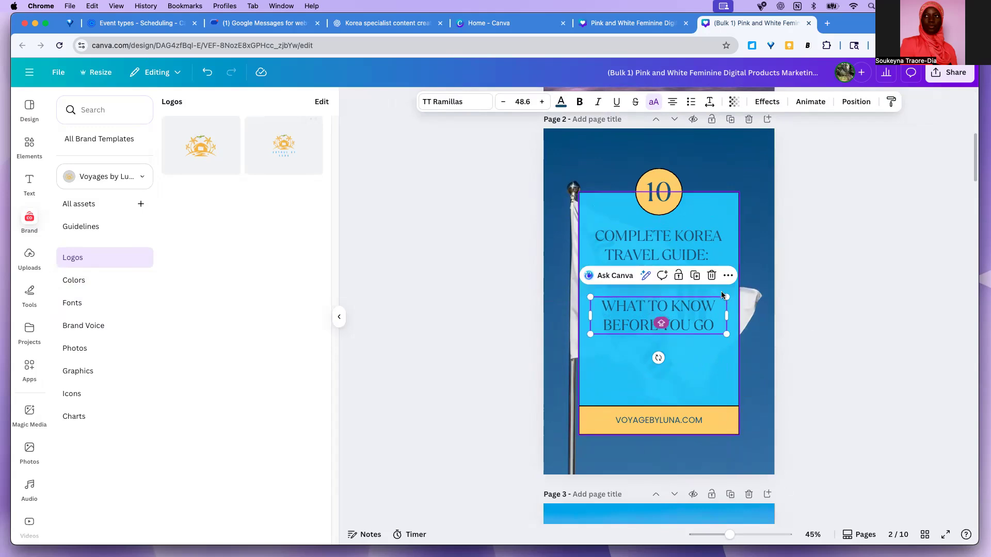
# Step: Enlarge both title texts on page 2 slightly and move the upper one down a little within the rectangle
pyautogui.moveTo(727, 298); pyautogui.dragTo(732, 296)
pyautogui.moveTo(590, 292); pyautogui.dragTo(586, 293)
pyautogui.moveTo(693, 238); pyautogui.dragTo(698, 247)
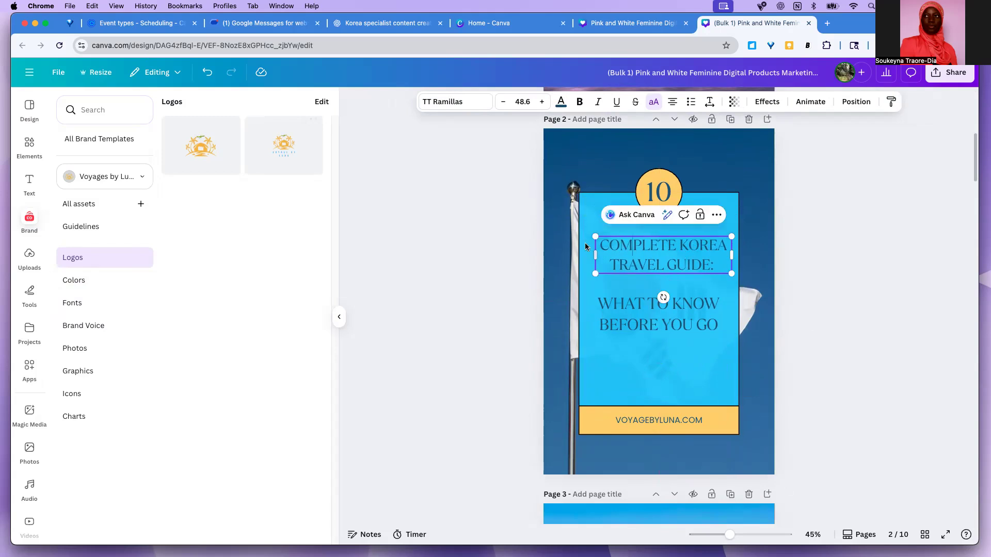
pyautogui.moveTo(595, 236); pyautogui.dragTo(581, 232)
pyautogui.click(697, 329)
# Step: Replace the number 10 on page 2 with the brand logo that includes the company name, placed inside the yellow circle
pyautogui.click(653, 206)
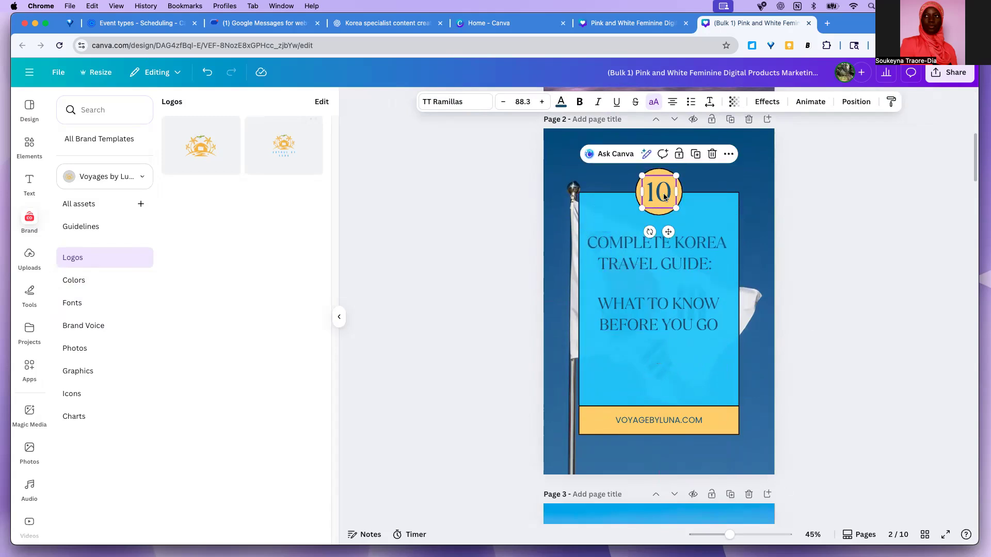
pyautogui.click(711, 153)
pyautogui.click(294, 150)
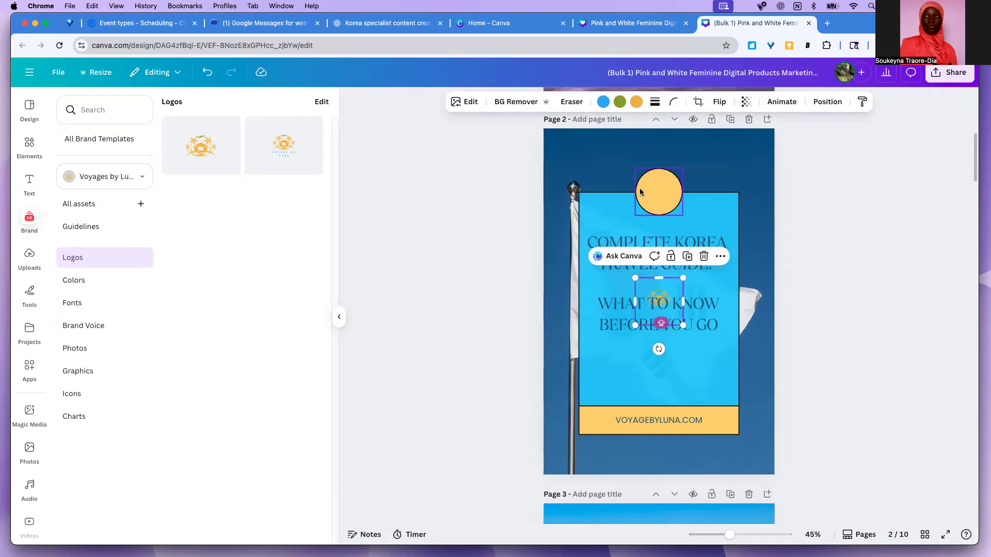
pyautogui.moveTo(663, 286); pyautogui.dragTo(661, 188)
pyautogui.click(719, 181)
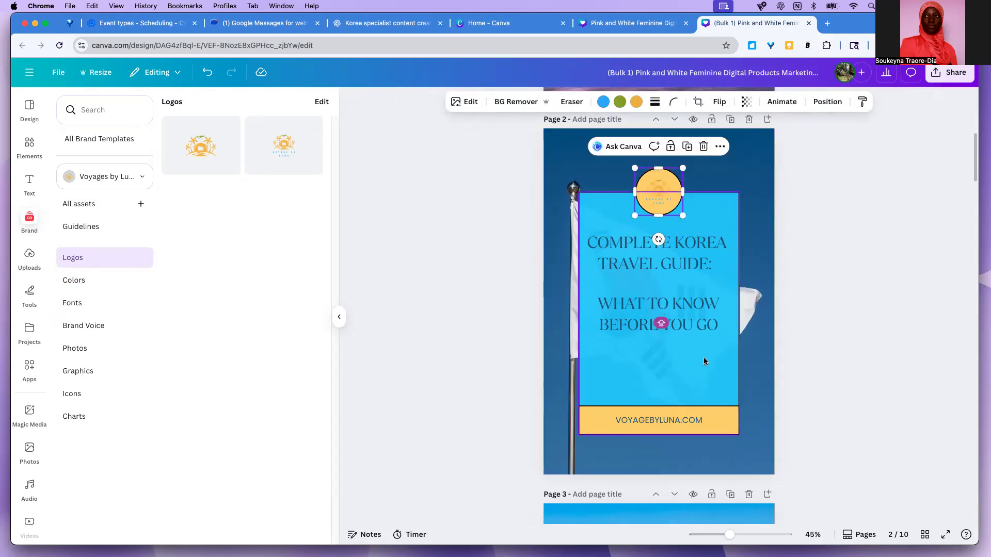
# Step: Review the titles and layouts of the remaining pins from page 3 onward
pyautogui.scroll(-2, 766, 401)
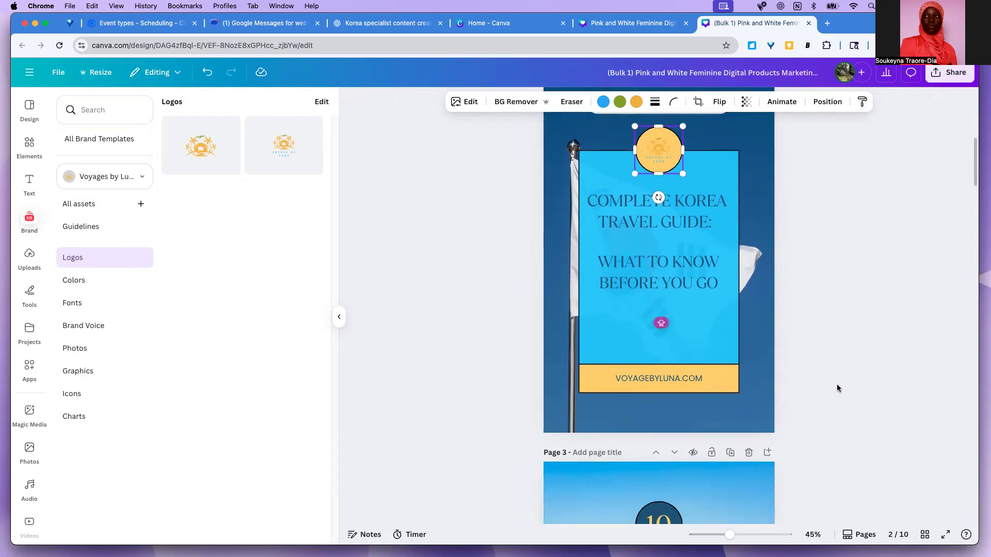
pyautogui.scroll(-5, 864, 407)
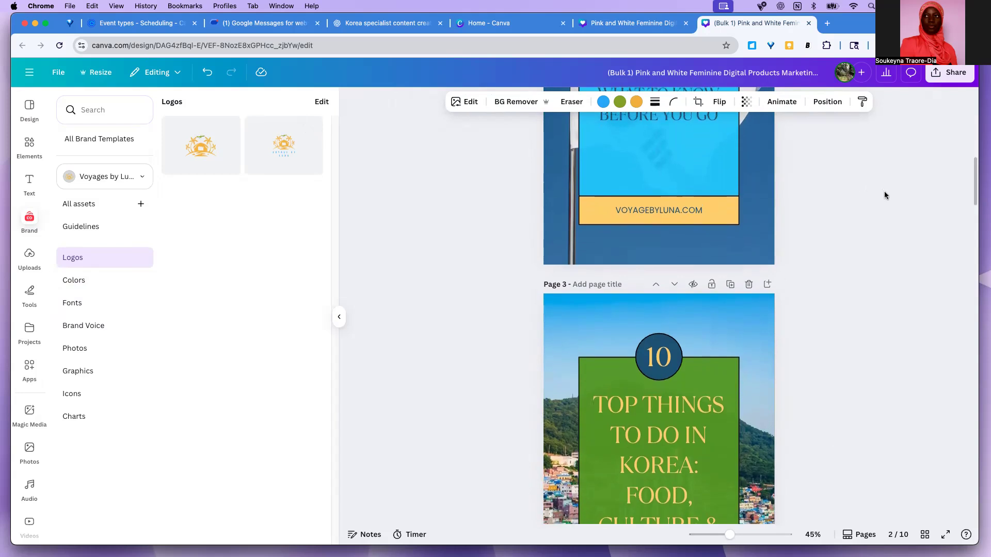
pyautogui.scroll(-10, 852, 217)
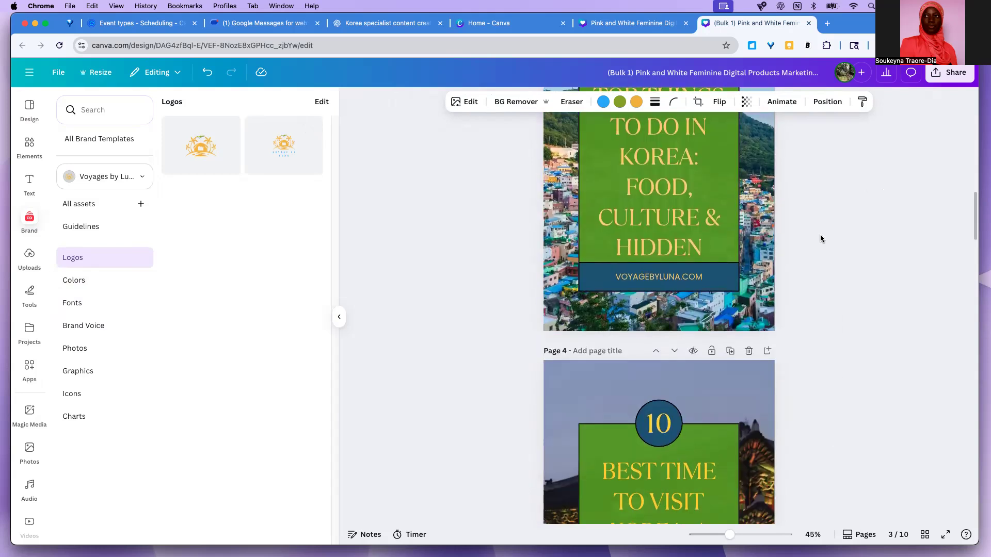
pyautogui.scroll(4, 821, 237)
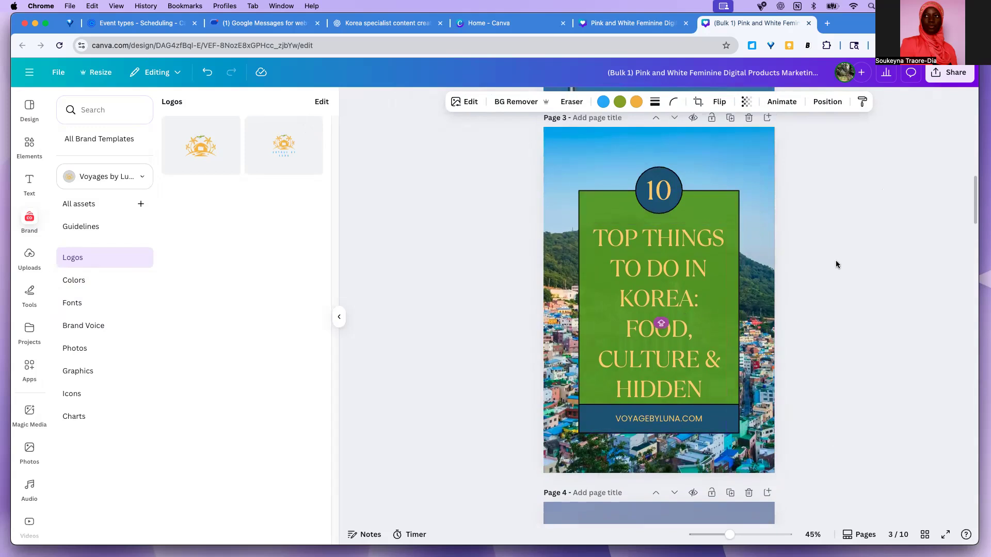
pyautogui.scroll(-10, 836, 259)
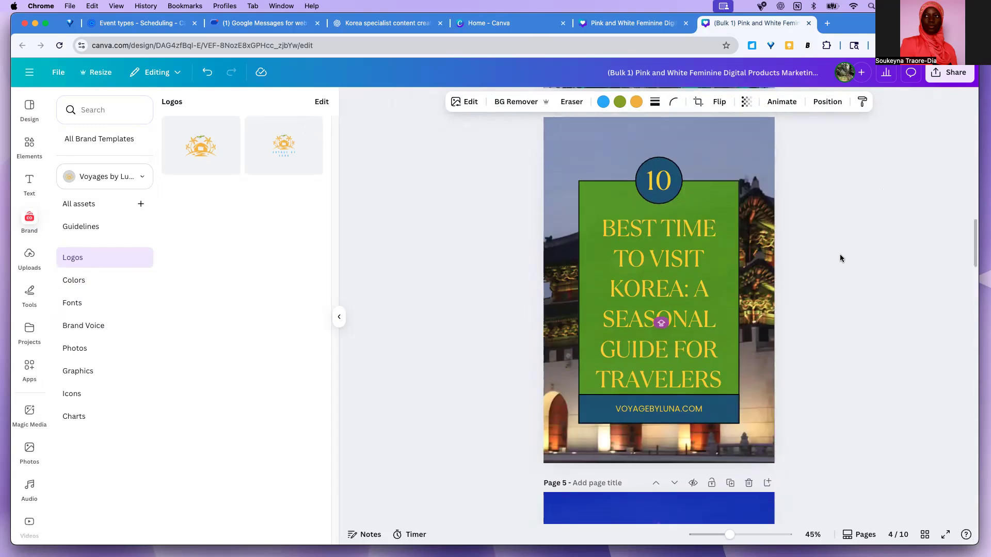
pyautogui.scroll(-7, 840, 254)
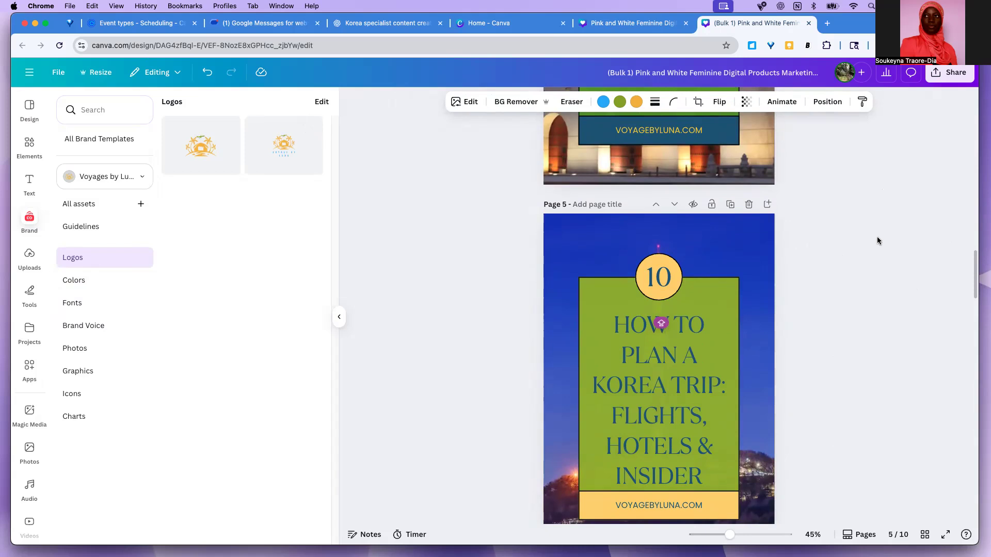
pyautogui.scroll(-13, 857, 238)
pyautogui.scroll(20, 858, 242)
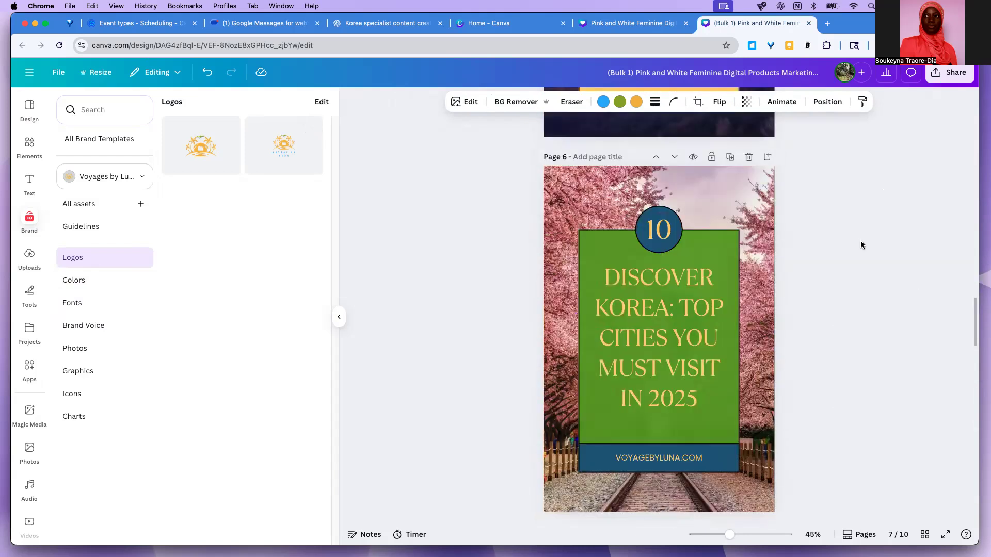
pyautogui.click(950, 72)
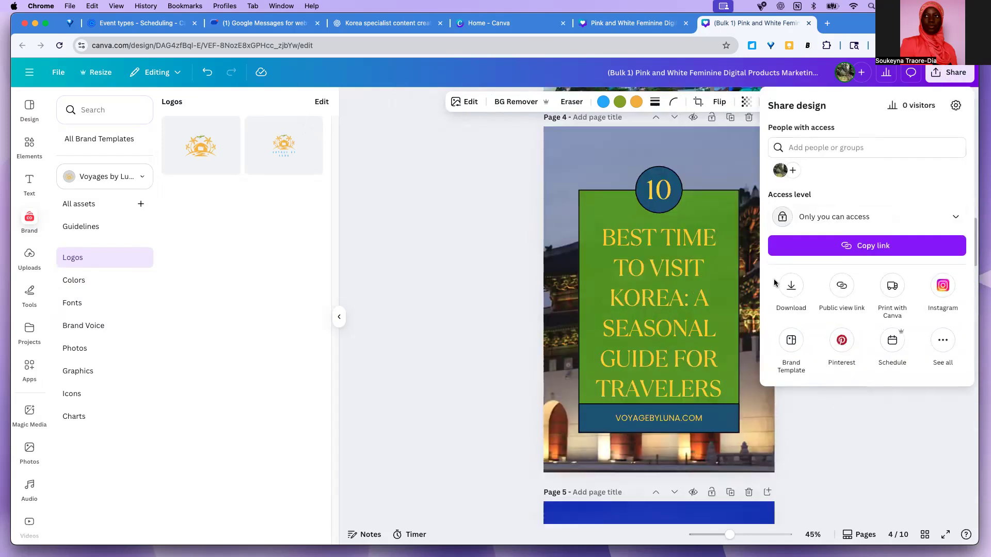
pyautogui.click(792, 284)
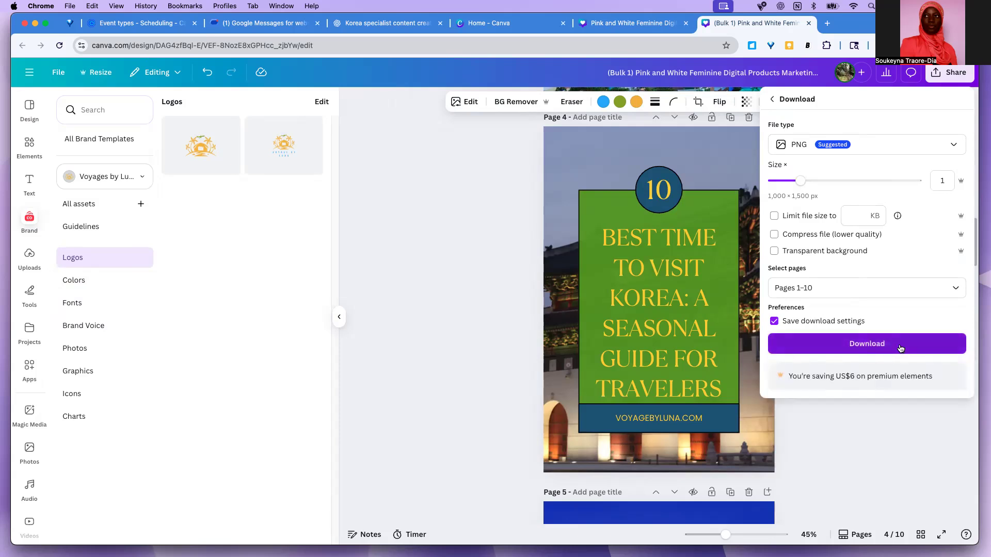
pyautogui.click(518, 341)
pyautogui.scroll(-15, 688, 382)
pyautogui.scroll(20, 686, 381)
pyautogui.scroll(15, 840, 410)
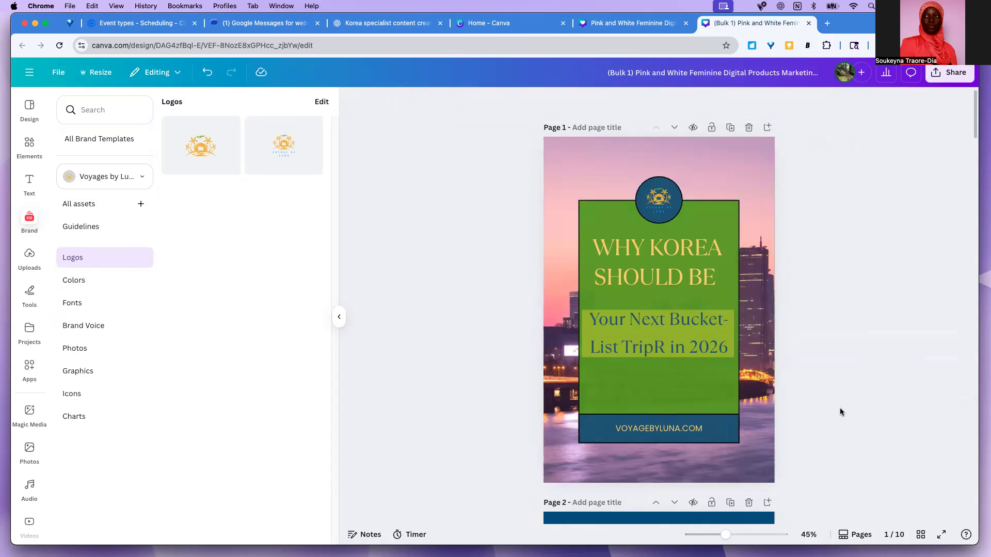
pyautogui.scroll(-10, 840, 405)
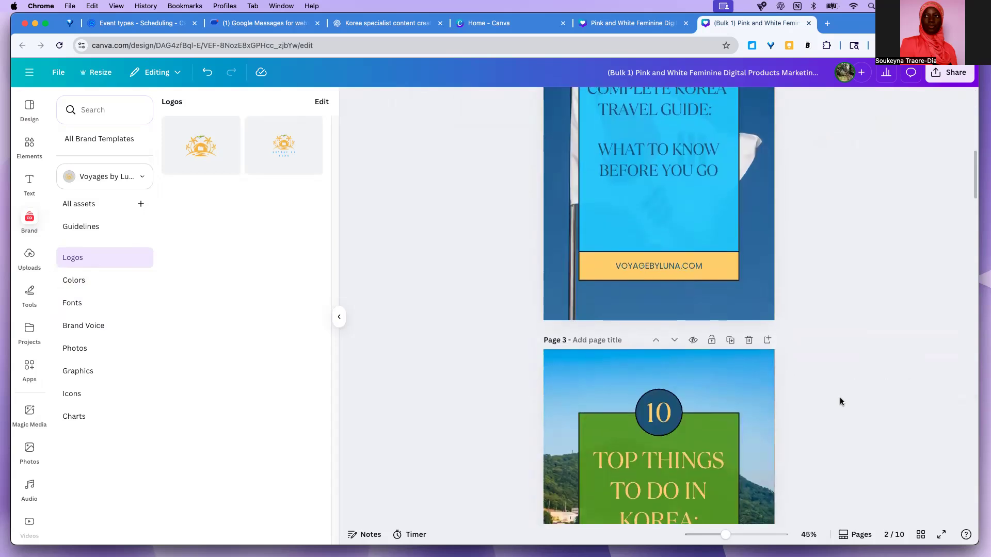
pyautogui.scroll(10, 841, 402)
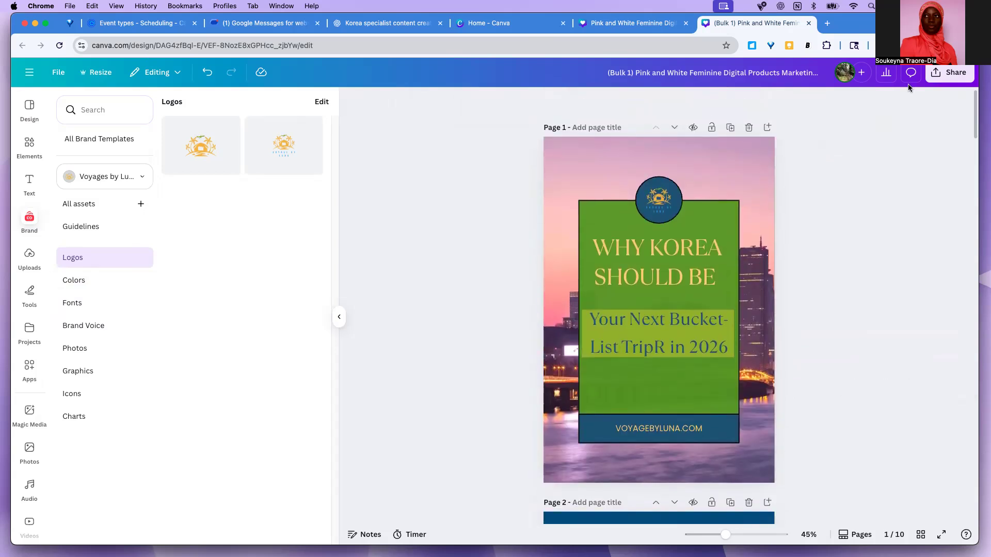
# Step: Download only pages 1 and 2 of the design as PNG files
pyautogui.click(947, 74)
pyautogui.click(790, 310)
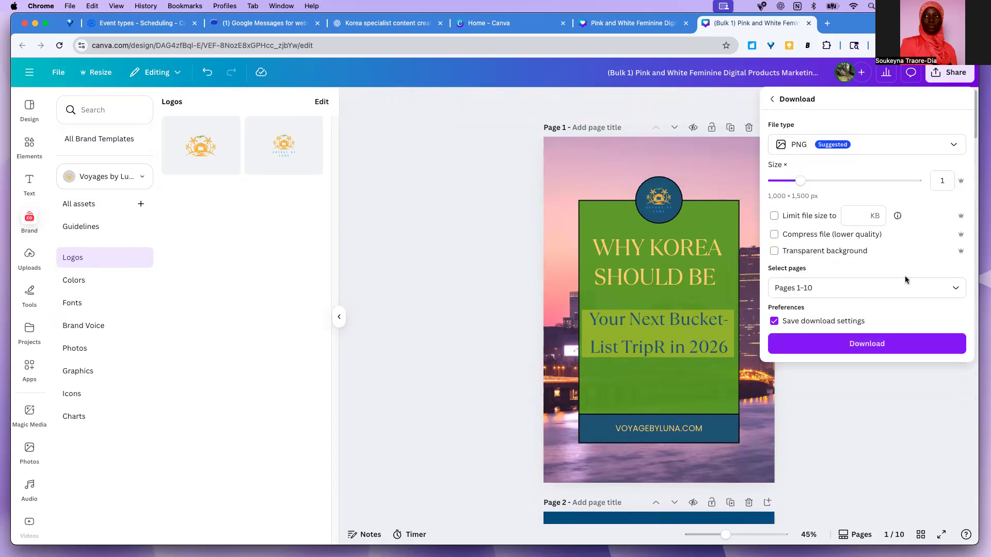
pyautogui.click(815, 281)
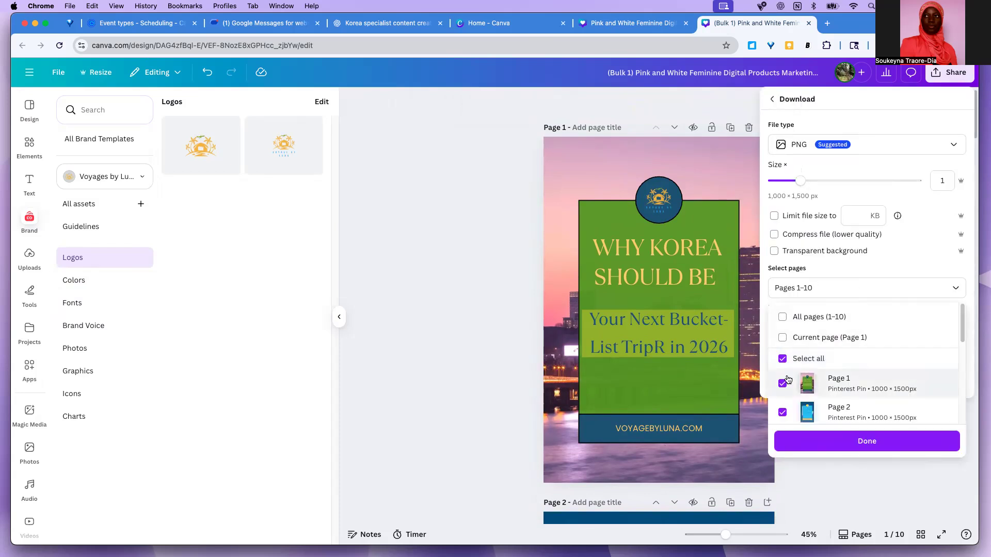
pyautogui.click(782, 317)
pyautogui.click(795, 382)
pyautogui.click(785, 410)
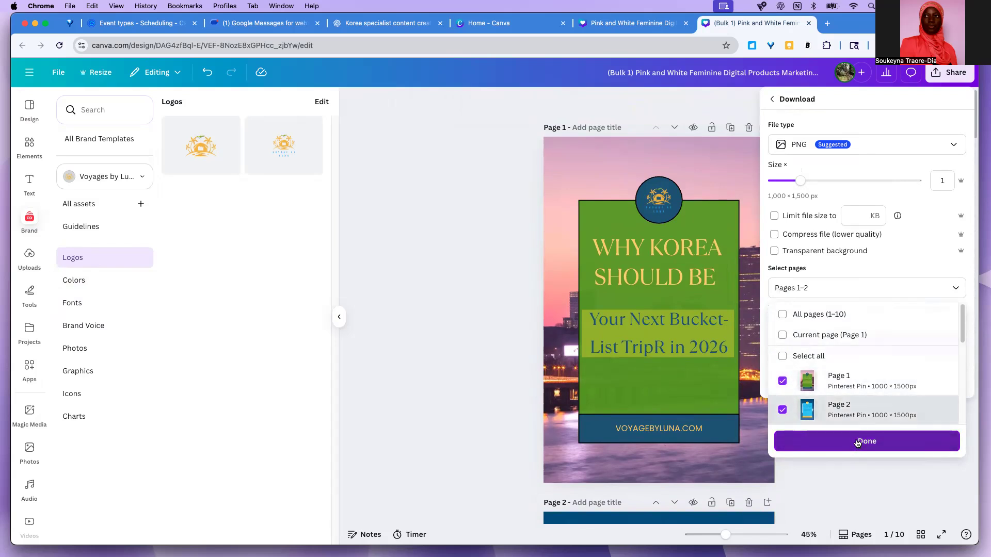
pyautogui.click(857, 442)
pyautogui.click(880, 345)
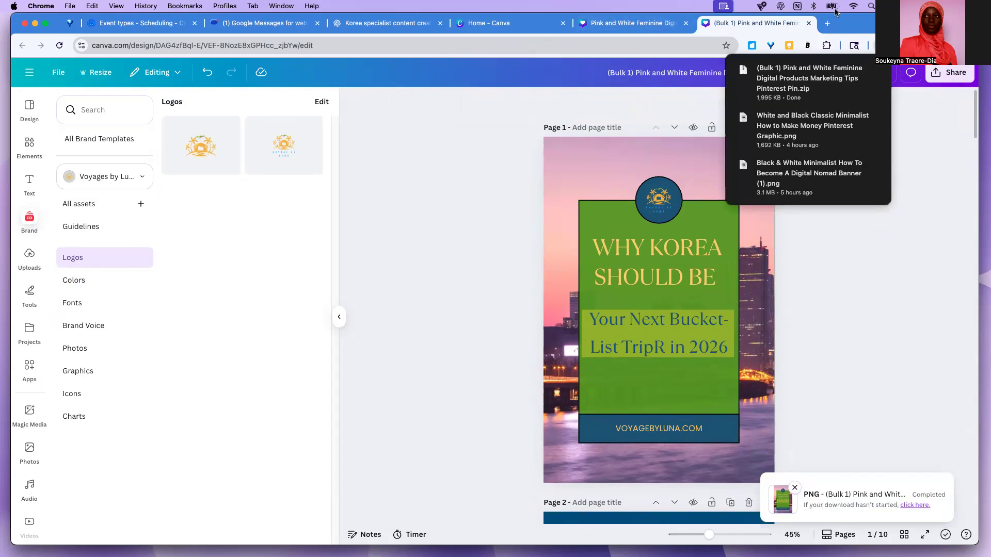
# Step: Open the Voyage By Luna profile on Pinterest in a new browser tab
pyautogui.click(829, 25)
pyautogui.write('p')
pyautogui.press('Return')
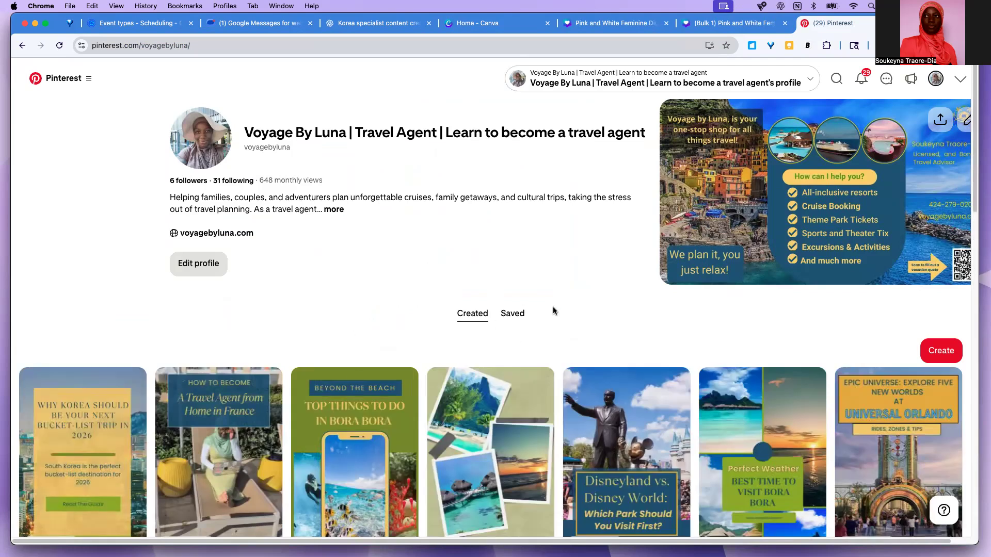
# Step: Start a new Pinterest pin and extract the downloaded zip archive containing the exported Canva pages
pyautogui.click(940, 351)
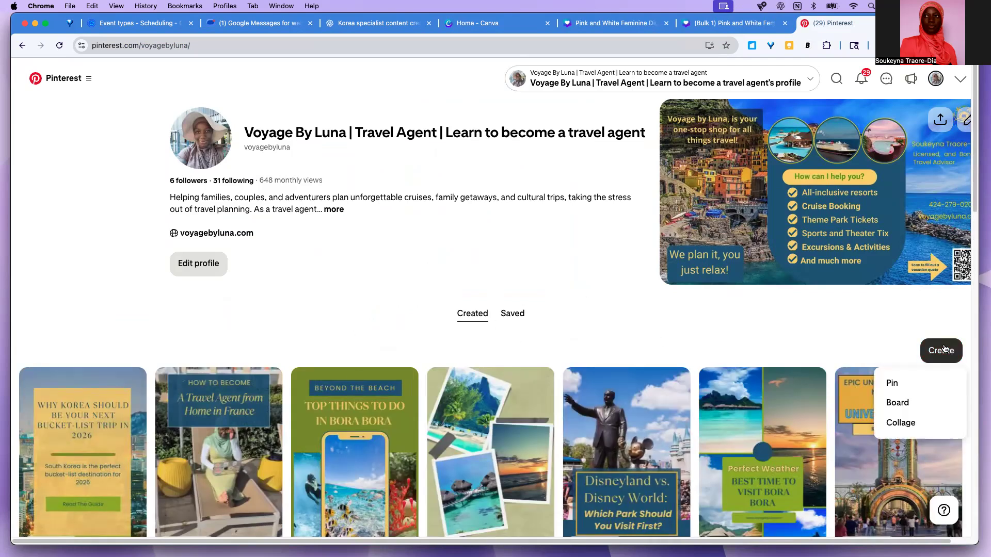
pyautogui.click(904, 384)
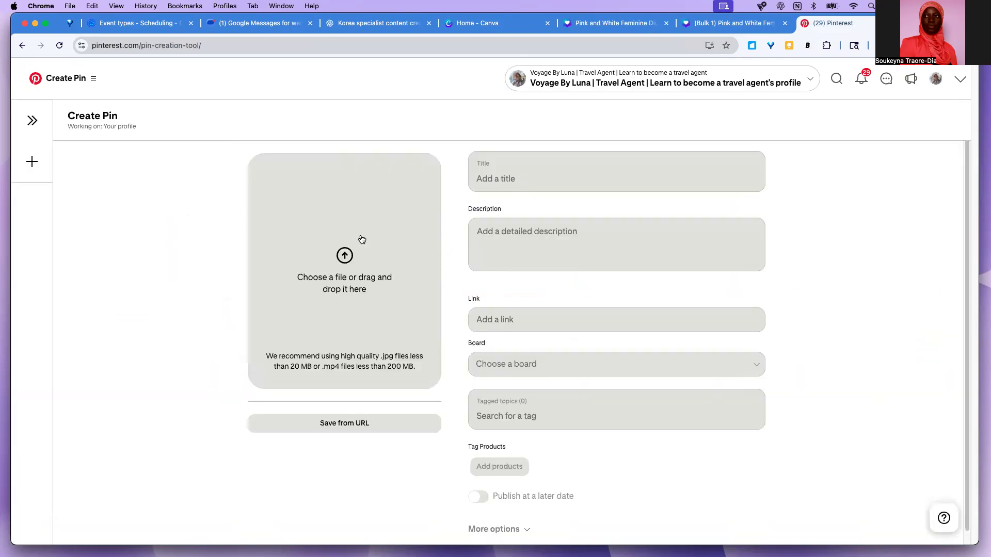
pyautogui.click(398, 237)
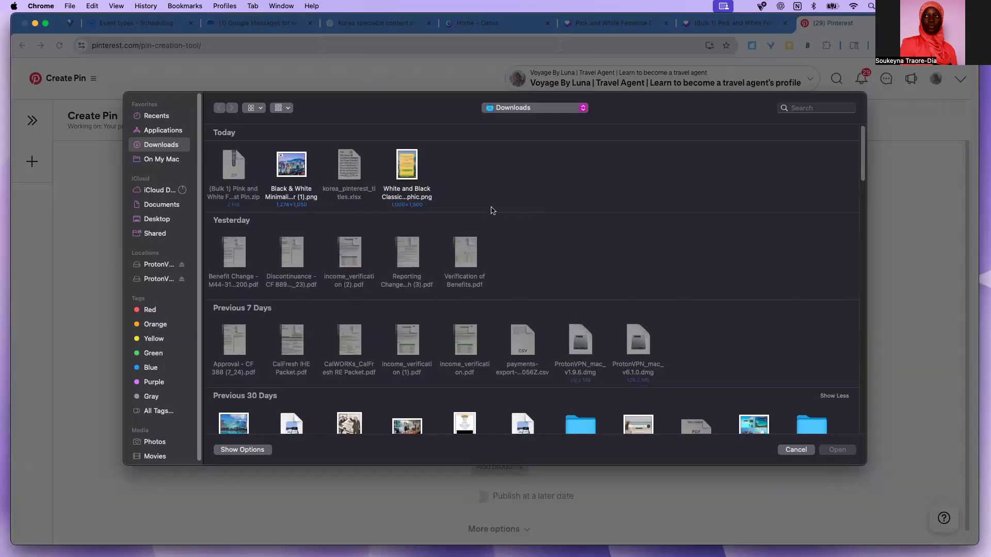
pyautogui.click(796, 451)
pyautogui.click(819, 46)
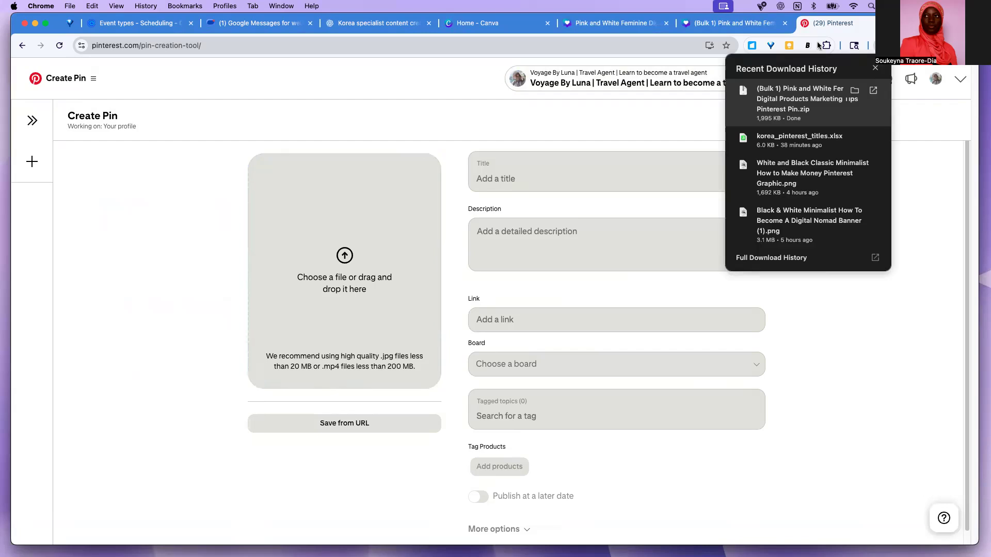
pyautogui.click(788, 104)
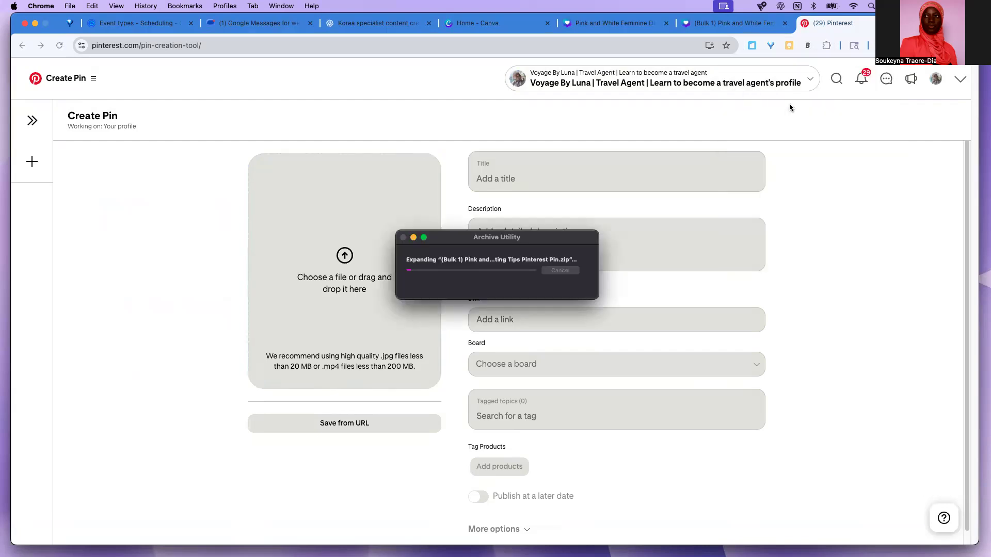
# Step: Upload 2.png from the extracted Bulk 1 folder in Downloads as the pin's image
pyautogui.click(346, 270)
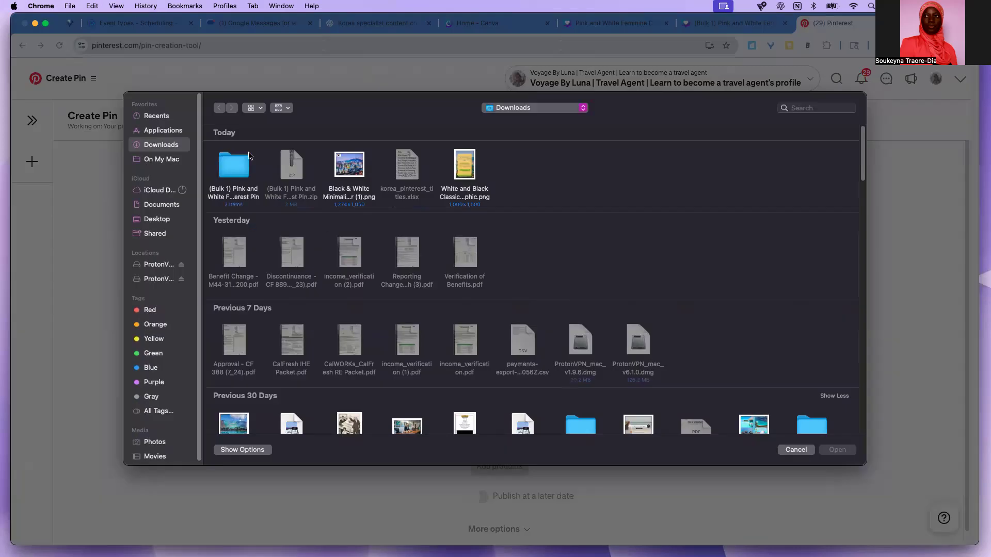
pyautogui.doubleClick(230, 160)
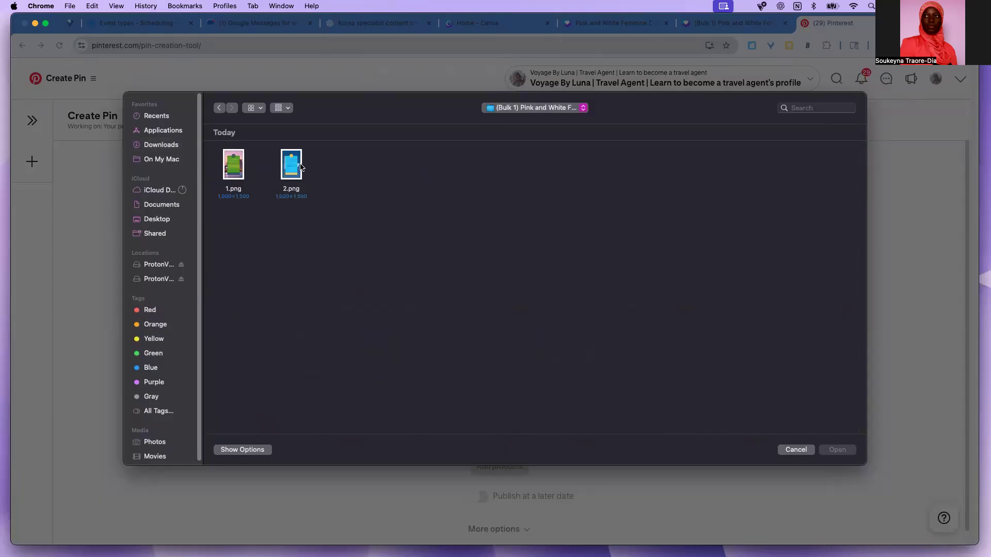
pyautogui.click(298, 166)
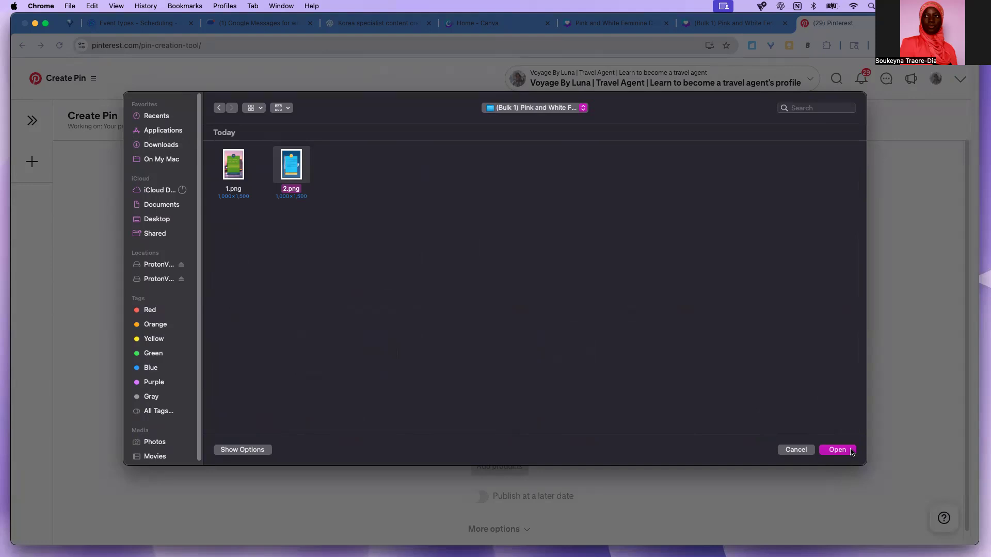
pyautogui.click(837, 450)
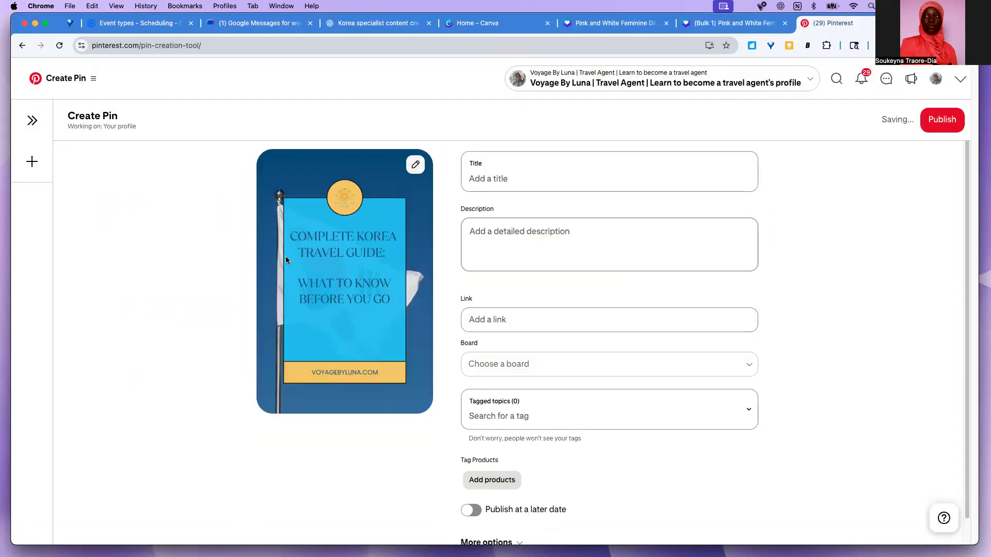
# Step: Switch to the korea_pinterest_titles spreadsheet in Numbers and copy the title "Complete Korea Travel Guide: What to Know Before You Go"
pyautogui.click(364, 26)
pyautogui.scroll(6, 611, 198)
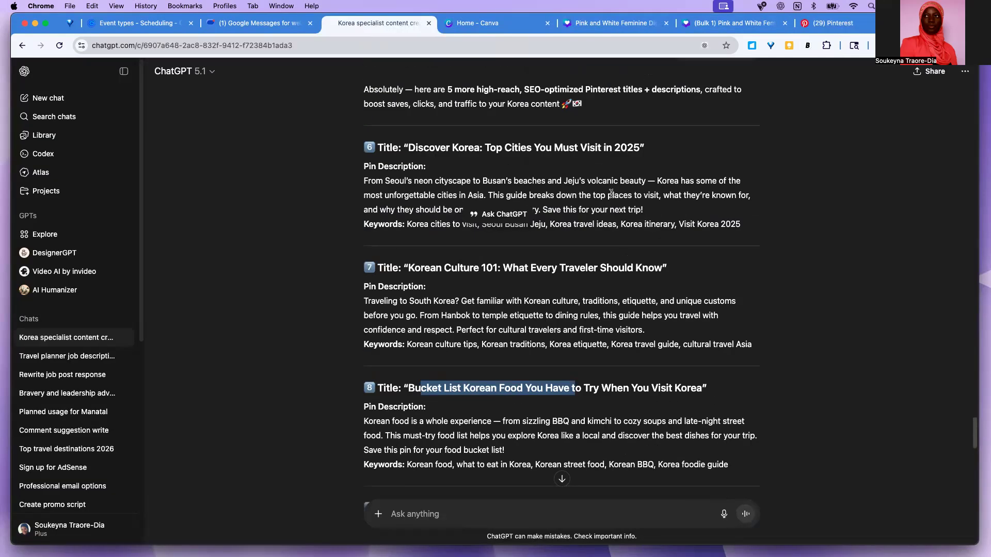
pyautogui.scroll(-8, 614, 193)
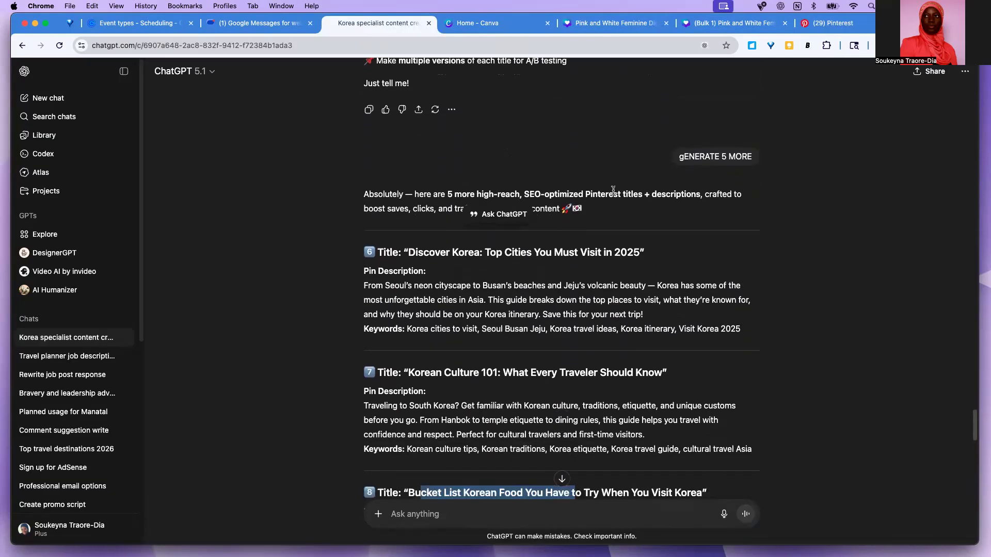
pyautogui.scroll(-7, 613, 191)
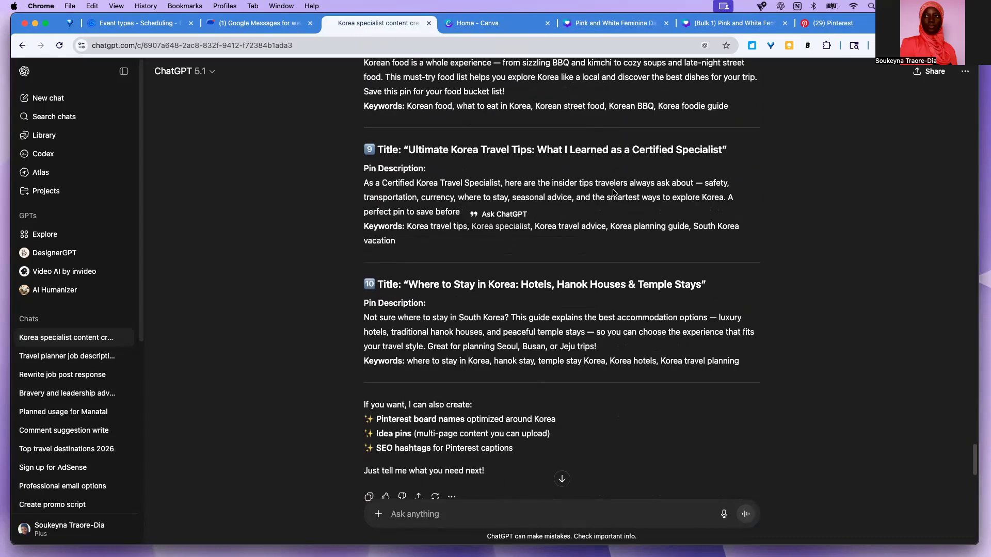
pyautogui.scroll(-1, 614, 193)
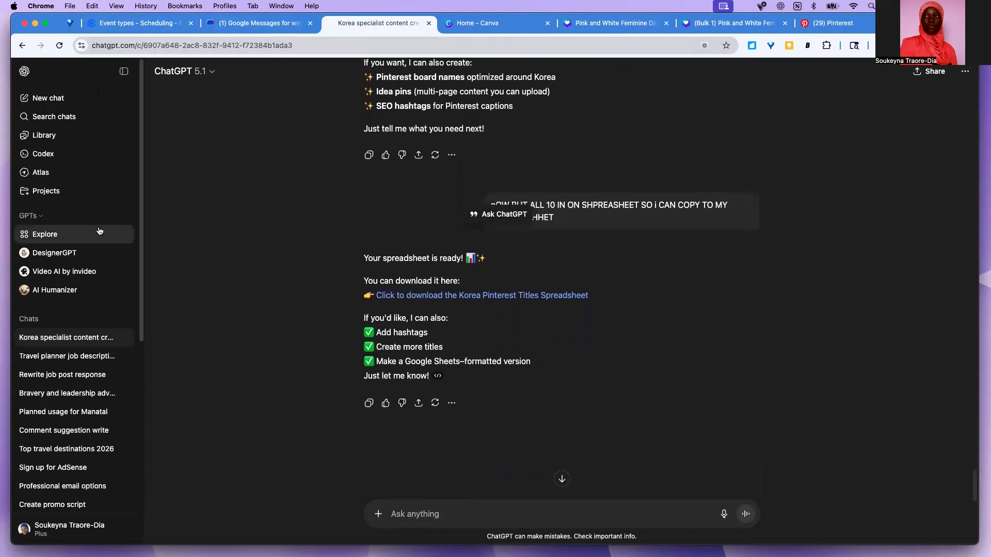
pyautogui.moveTo(12, 15); pyautogui.dragTo(80, 18)
pyautogui.click(31, 321)
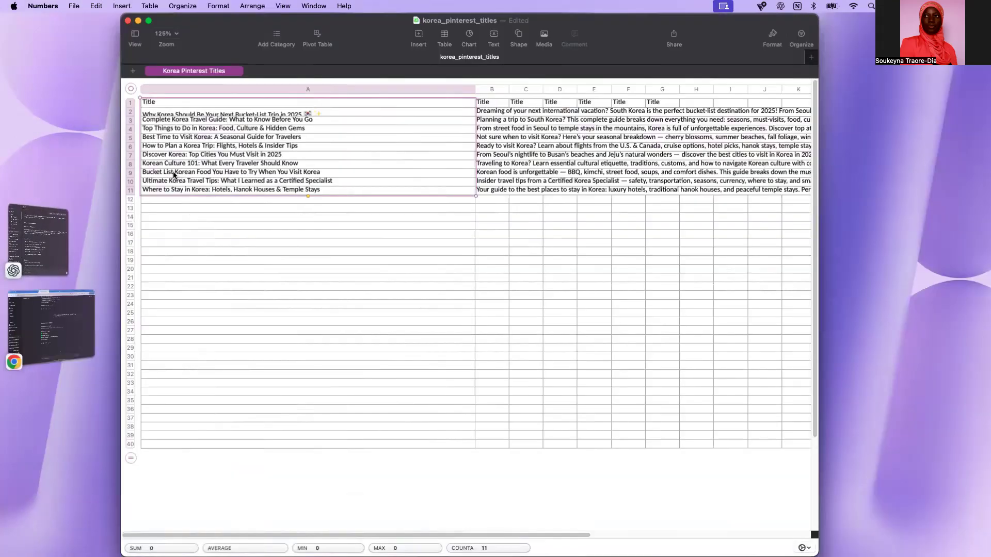
pyautogui.click(202, 120)
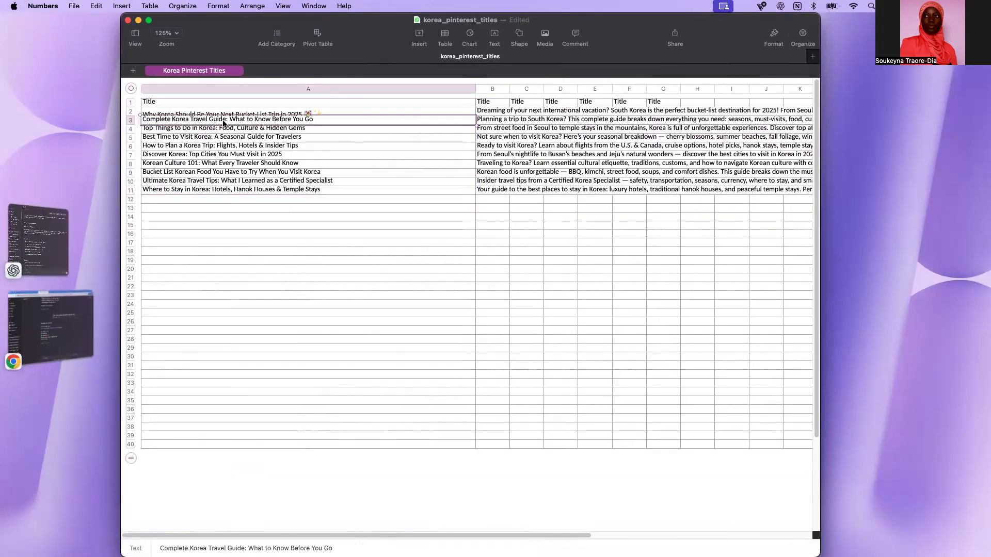
pyautogui.tripleClick(313, 121)
pyautogui.press('super+c')
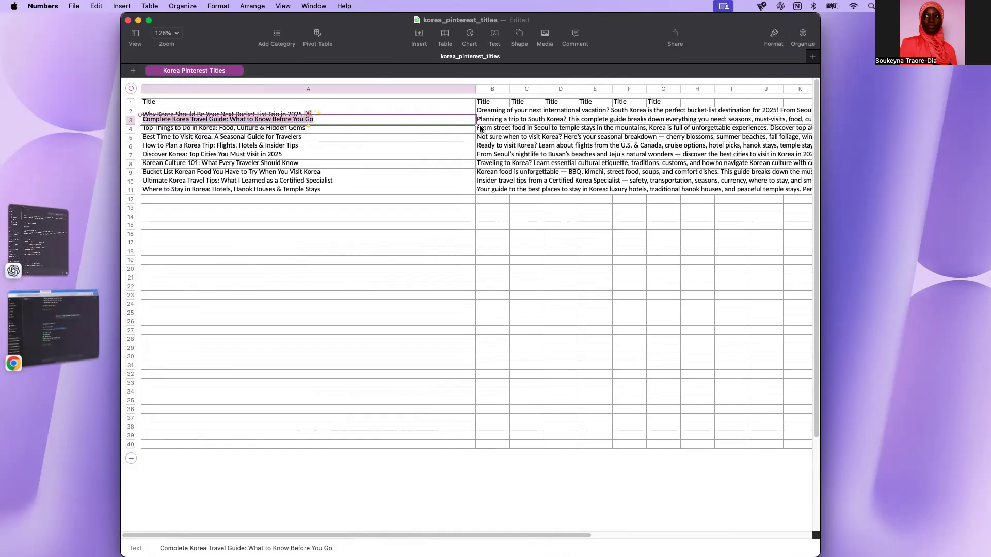
# Step: Return to the Pinterest pin draft in Chrome and paste the copied text as the pin's title
pyautogui.click(58, 331)
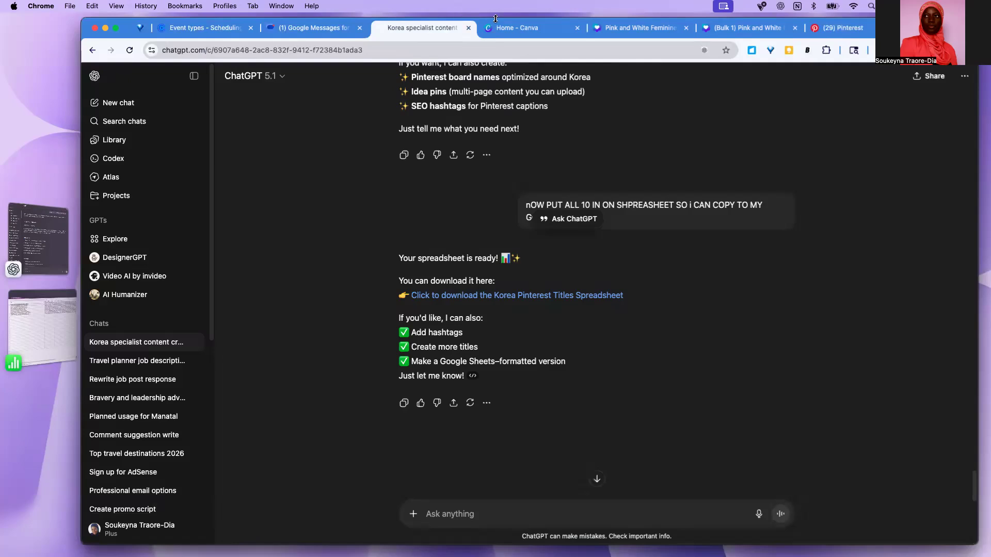
pyautogui.click(841, 28)
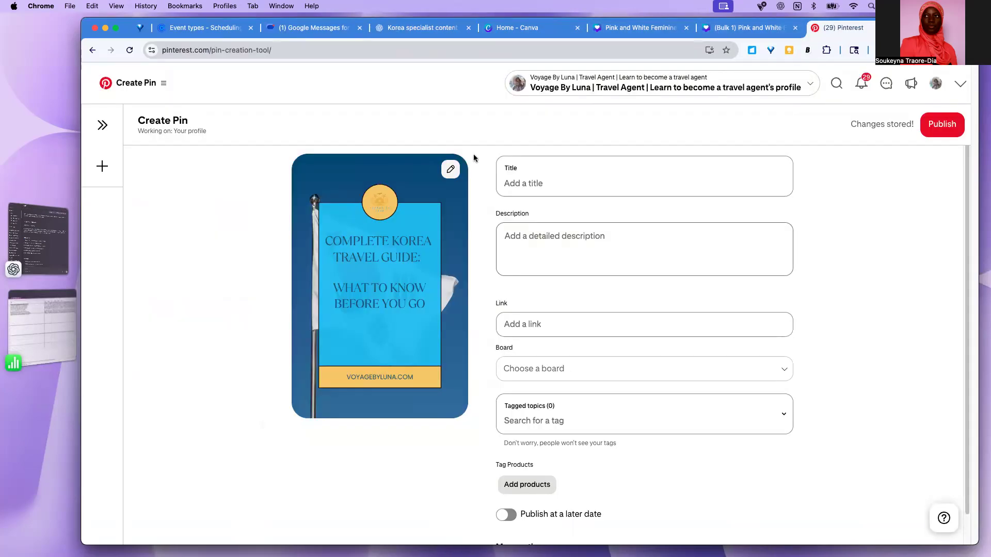
pyautogui.click(538, 183)
pyautogui.press('super+v')
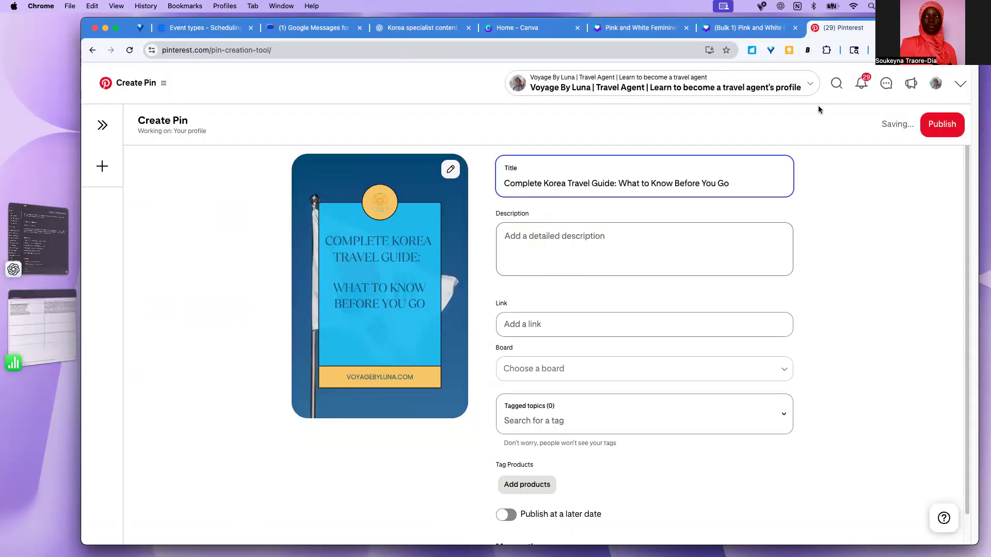
# Step: Copy the "Planning a trip to South Korea?" description from the Numbers spreadsheet and paste it as the pin's description in Pinterest
pyautogui.click(20, 348)
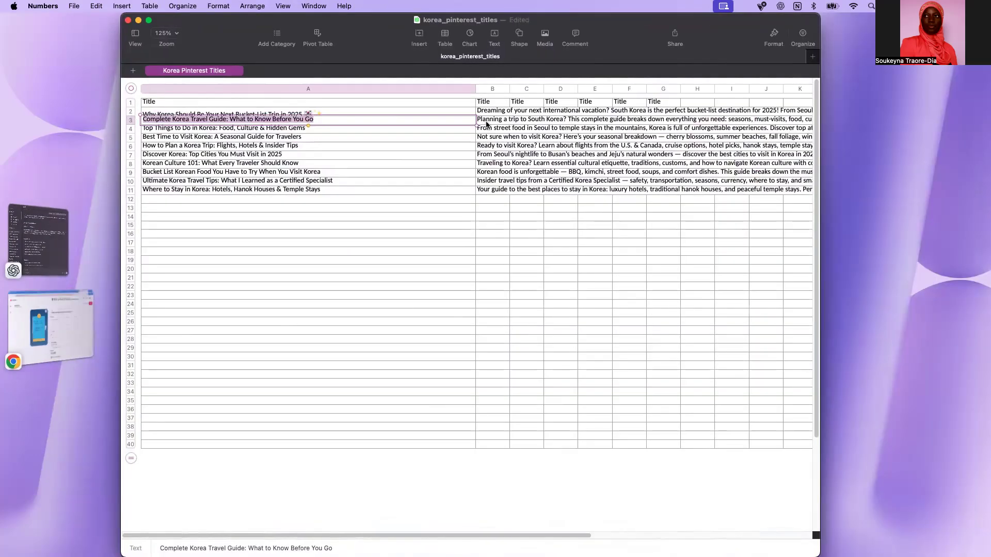
pyautogui.click(490, 121)
pyautogui.click(490, 119)
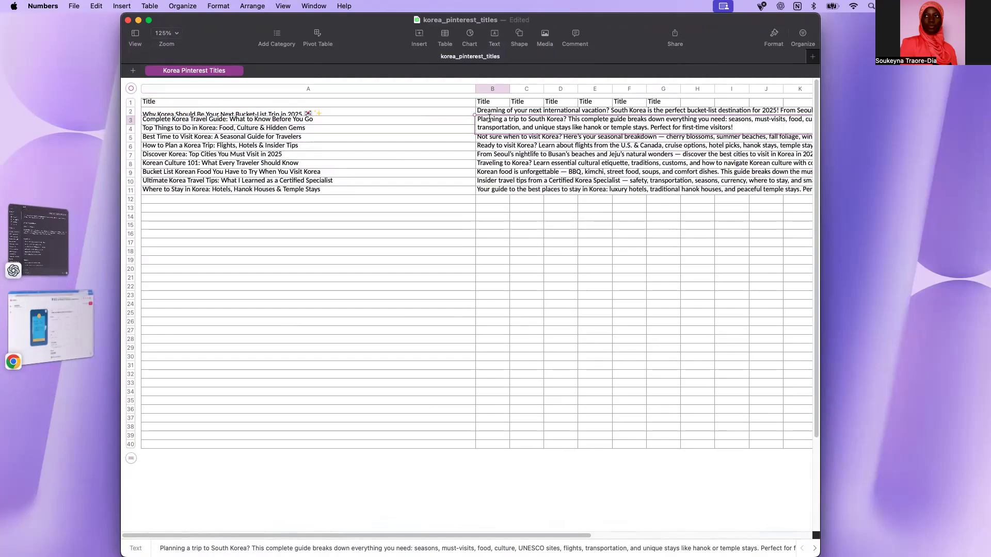
pyautogui.press('super+a')
pyautogui.press('super+c')
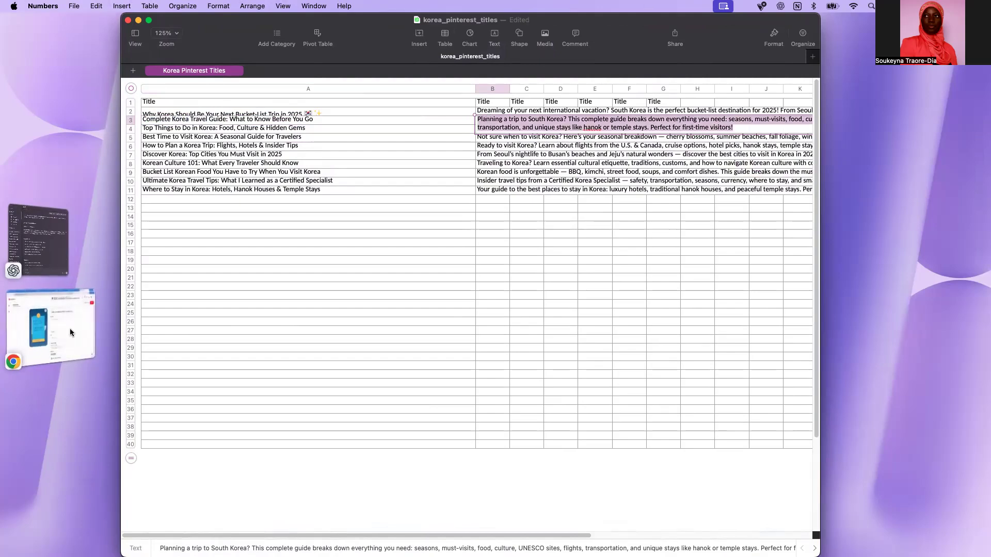
pyautogui.click(83, 326)
pyautogui.press('super+v')
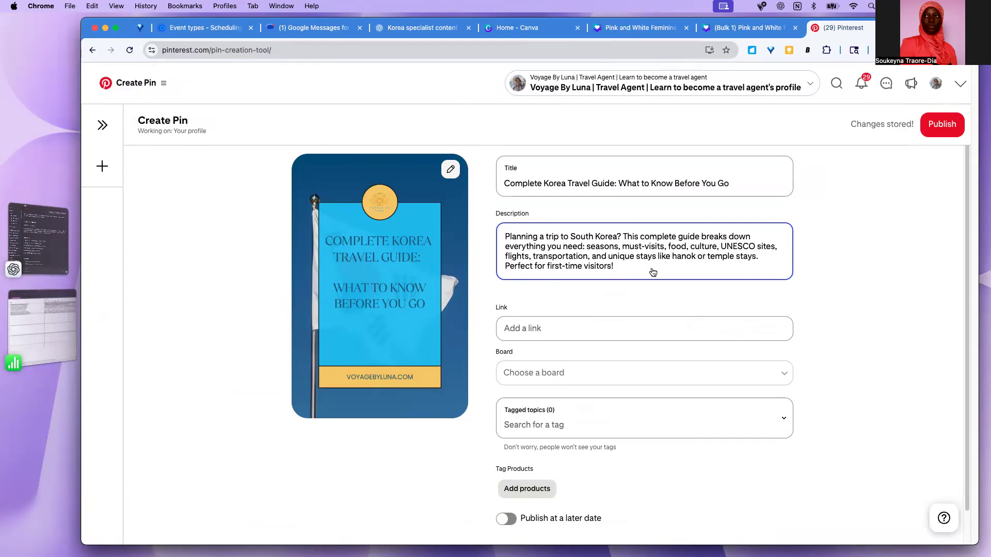
# Step: Add the hashtags #korea and #asia on a new line at the end of the pin's description
pyautogui.press('Return')
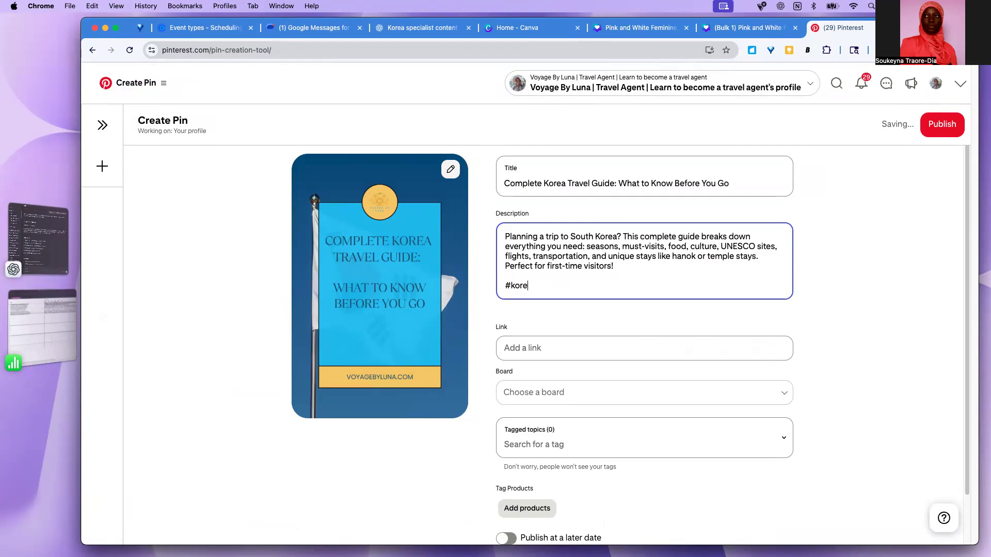
pyautogui.write('#korea #asia #')
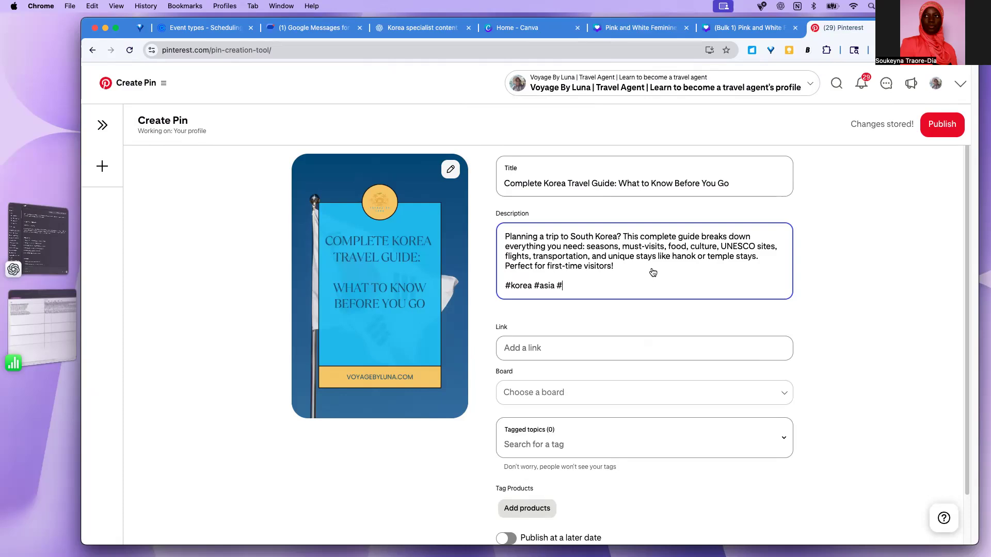
pyautogui.press('BackSpace')
# Step: Open the "Why Korea Should Be Your Next Bucket-List Destination" post from blog.voyagebyluna.com in a new browser tab and copy its URL
pyautogui.click(679, 345)
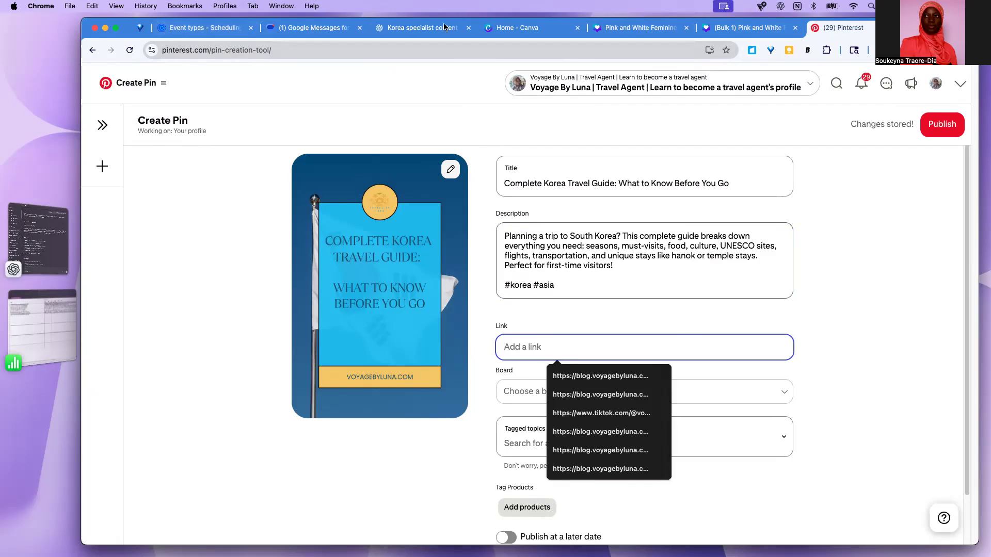
pyautogui.press('super+t')
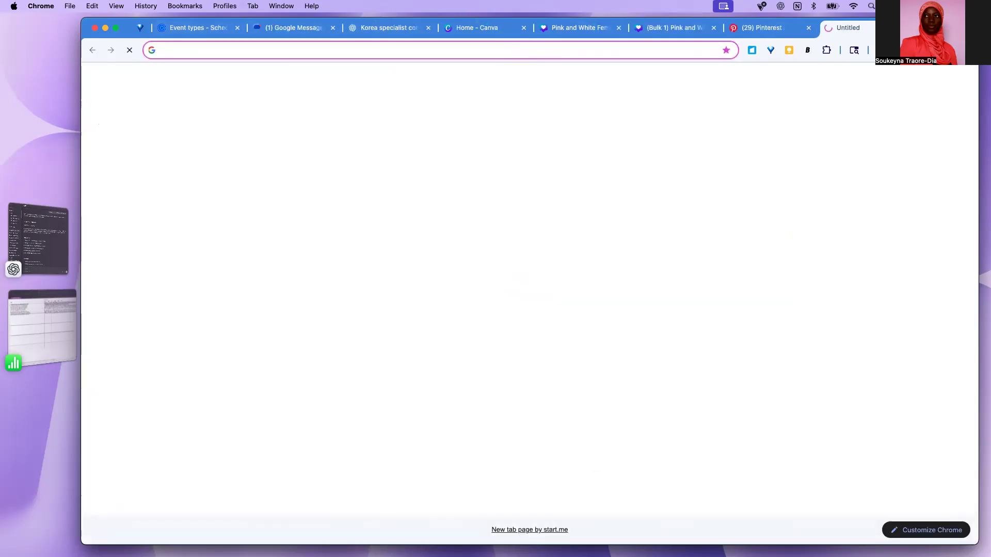
pyautogui.write('blog.voyagebyluna.com')
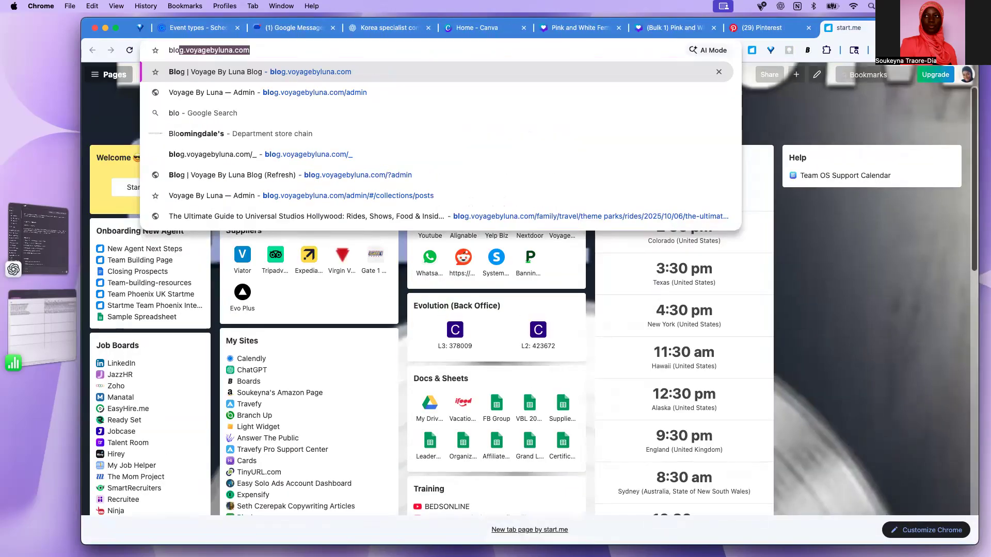
pyautogui.press('Return')
pyautogui.click(668, 283)
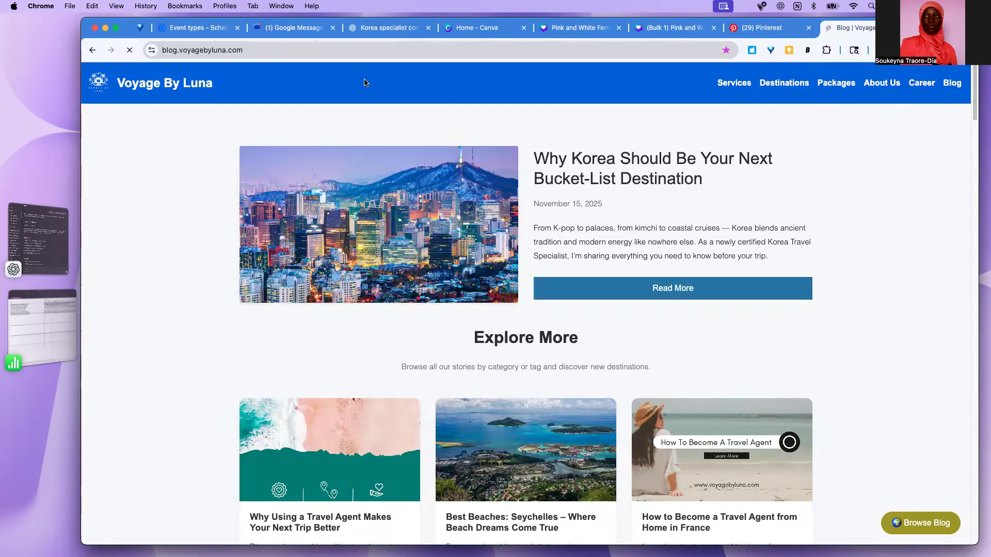
pyautogui.click(367, 50)
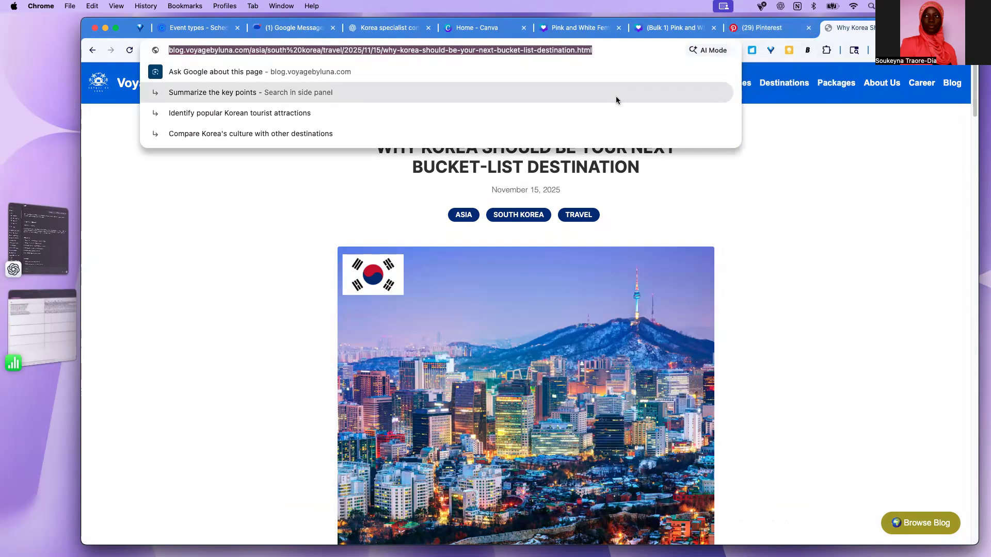
# Step: Paste the copied blog post URL as the link of the Pinterest pin draft
pyautogui.click(763, 27)
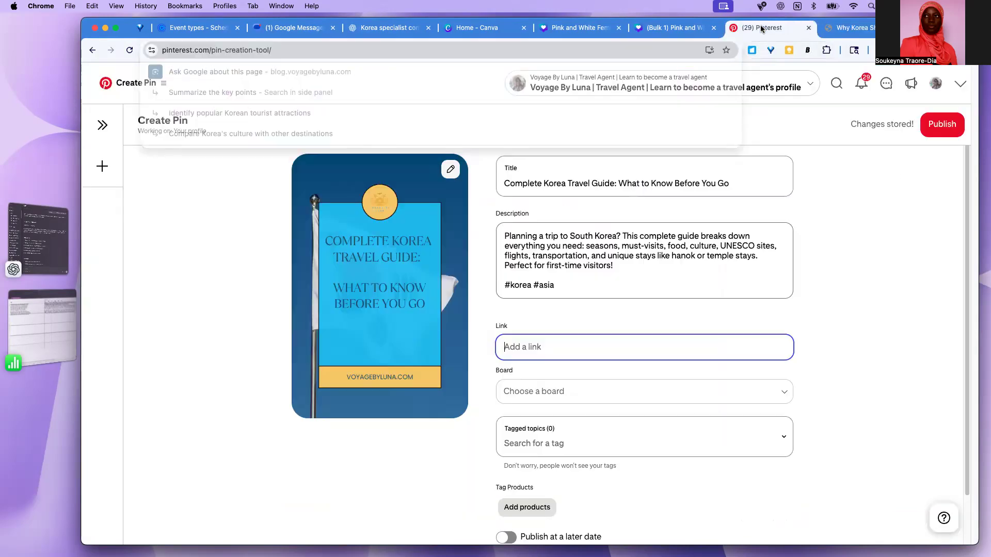
pyautogui.click(625, 348)
pyautogui.press('super+v')
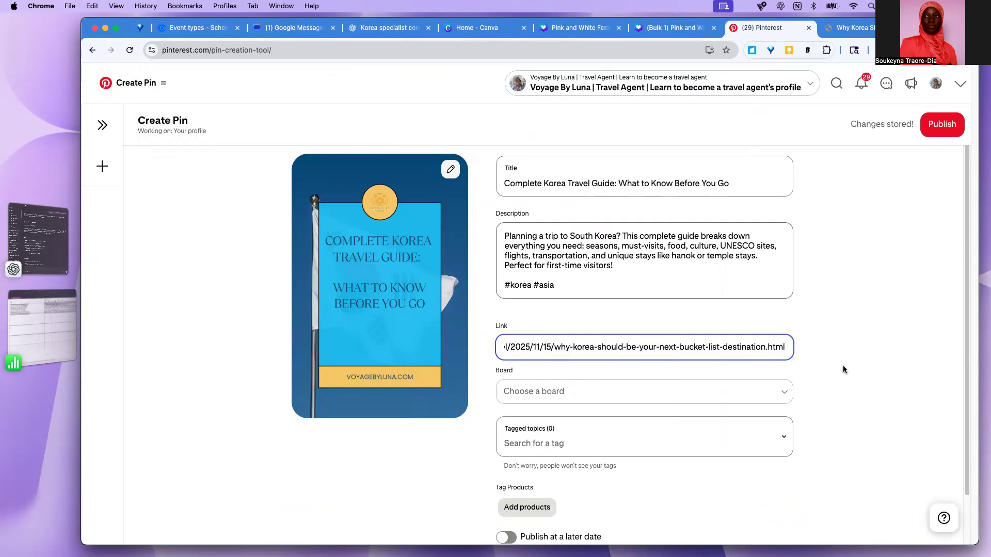
# Step: Assign the Korea travel guide pin to the Travel Hacks and Itinerary Ideas board
pyautogui.click(784, 395)
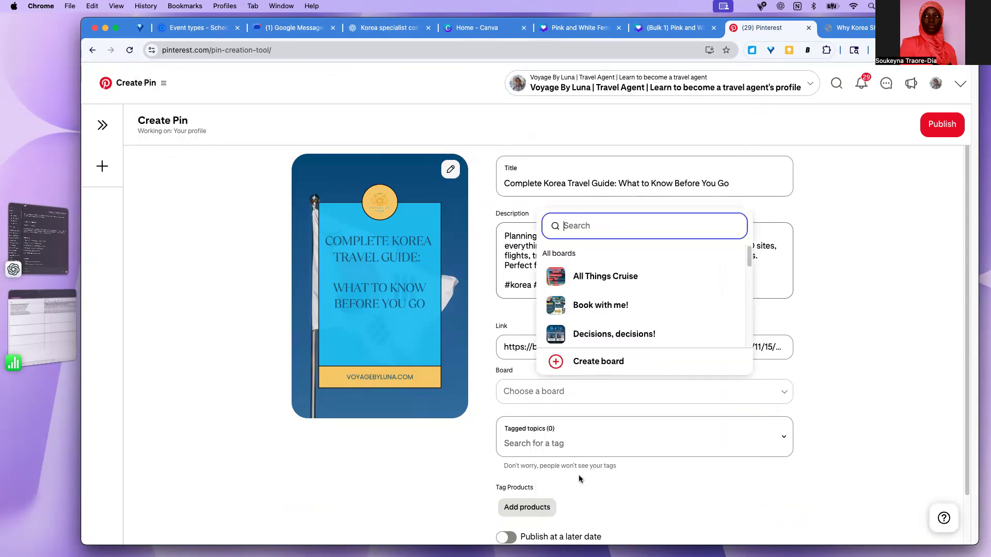
pyautogui.scroll(-5, 588, 310)
pyautogui.scroll(-2, 588, 316)
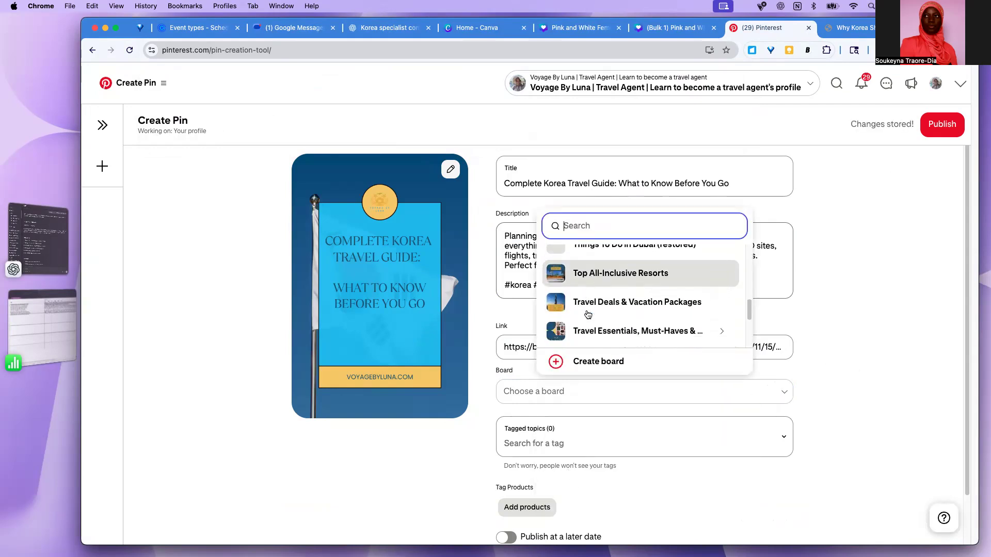
pyautogui.scroll(-2, 607, 303)
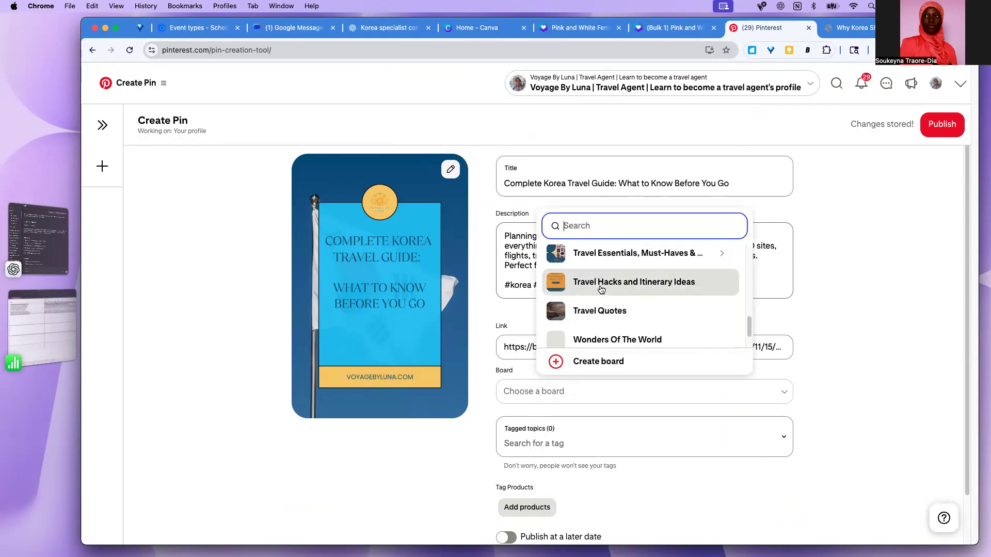
pyautogui.click(602, 285)
# Step: Search the tagged topics for "kore" and tag the pin with South Korea
pyautogui.scroll(-2, 671, 363)
pyautogui.click(564, 387)
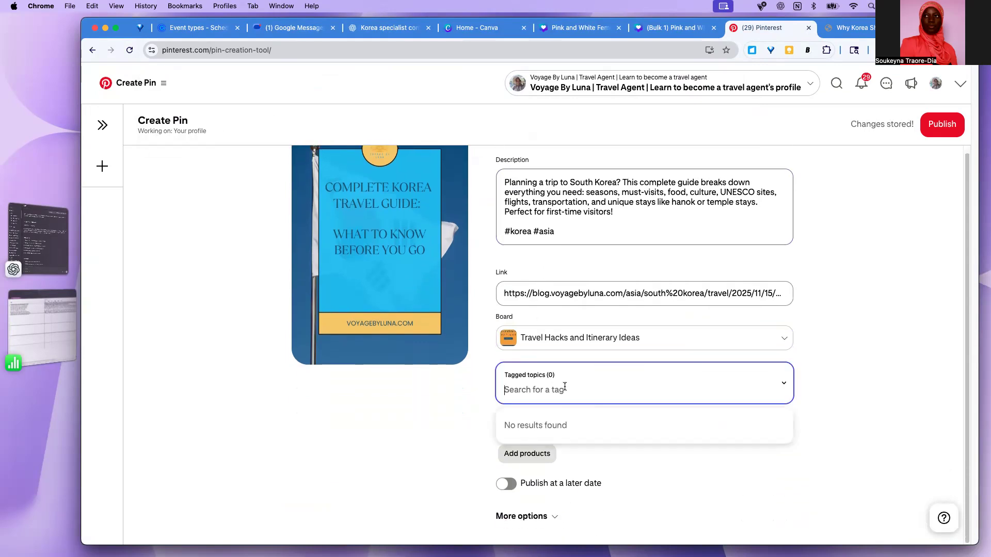
pyautogui.write('kore')
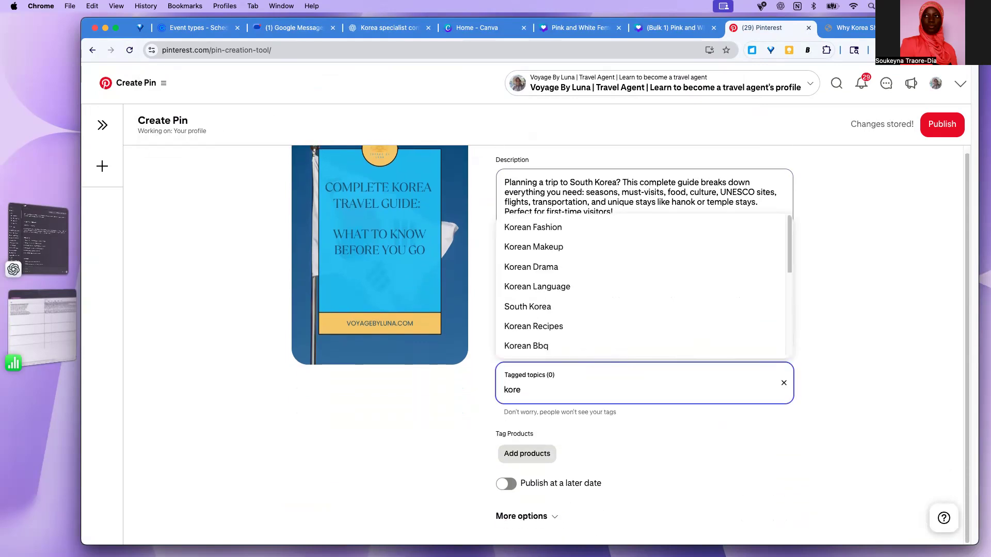
pyautogui.click(573, 308)
# Step: Search the tagged topics for "asi" and add Asia Destinations as a topic of the pin
pyautogui.write('asia')
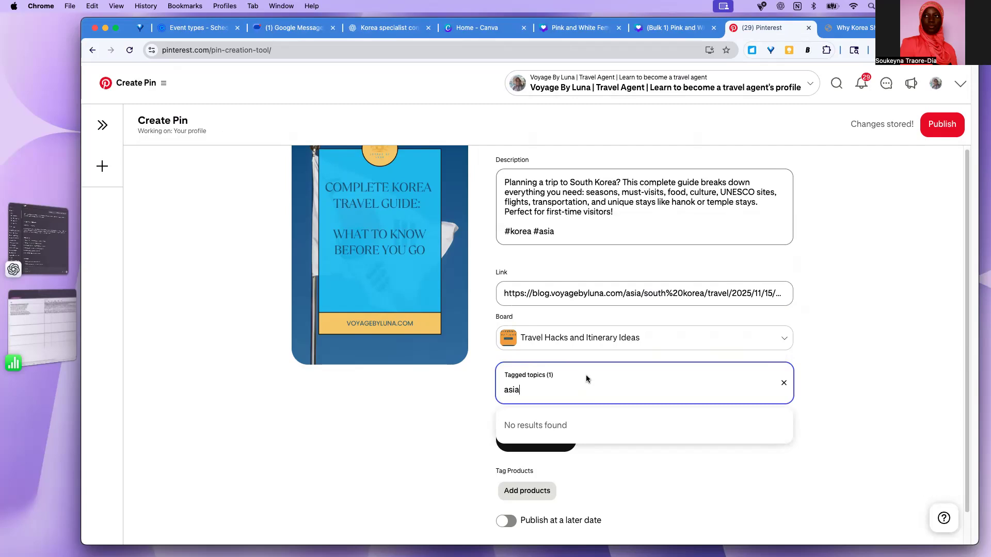
pyautogui.press('BackSpace')
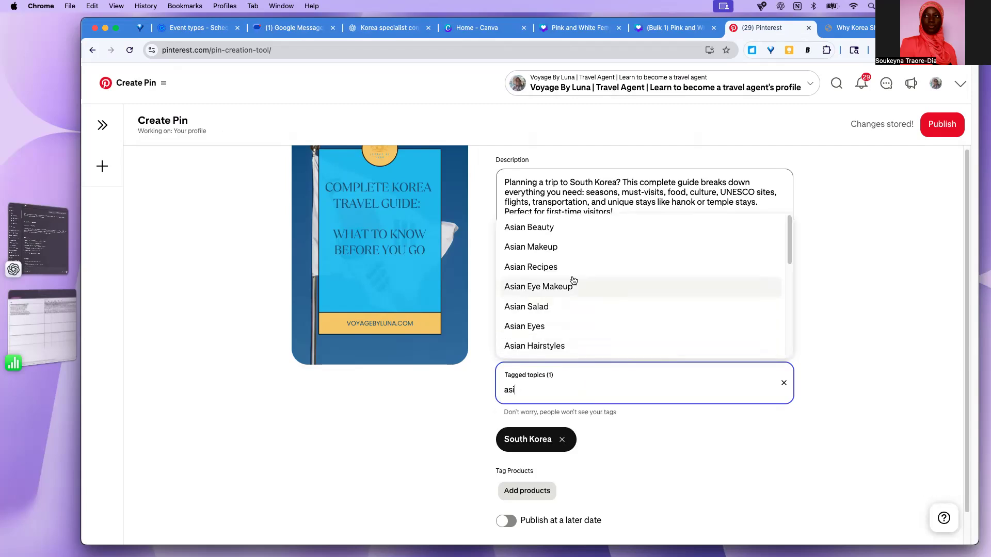
pyautogui.scroll(-5, 570, 269)
pyautogui.scroll(-2, 573, 270)
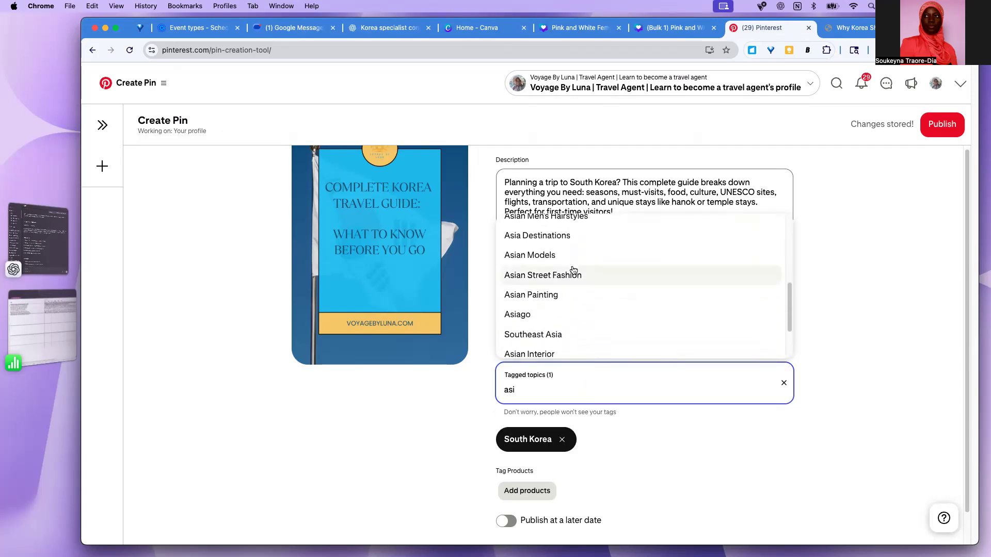
pyautogui.scroll(-3, 551, 313)
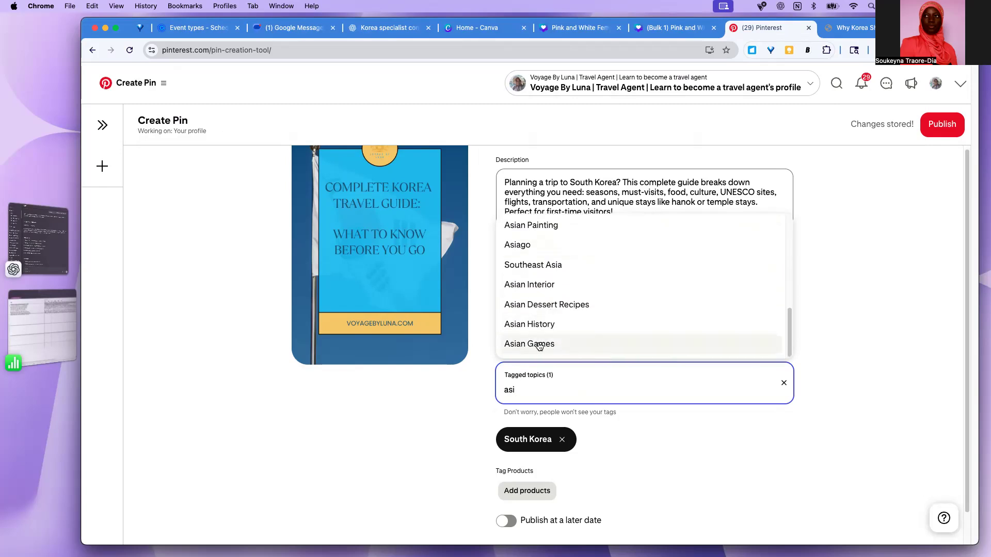
pyautogui.scroll(3, 532, 304)
pyautogui.scroll(3, 532, 304)
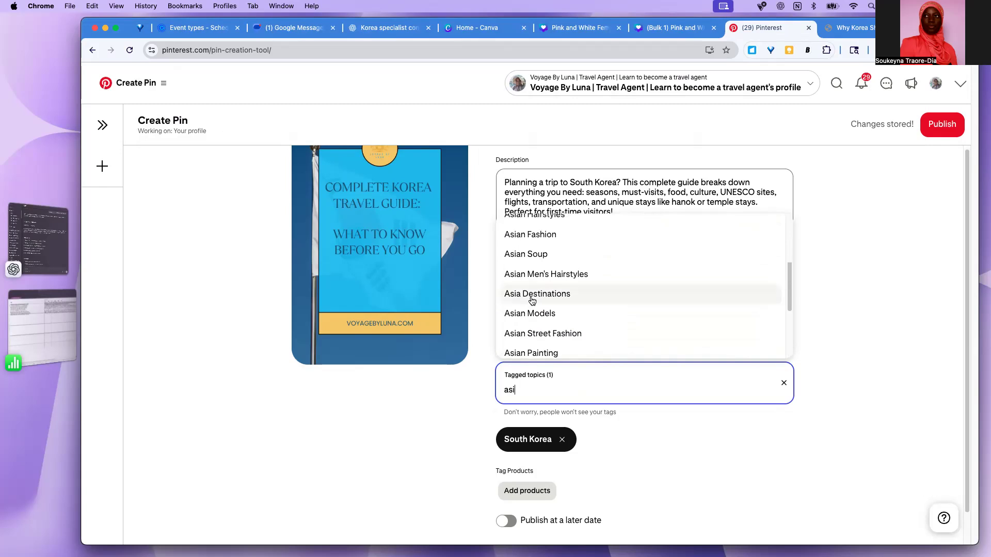
pyautogui.click(532, 291)
# Step: Search the tagged topics for "travel" and add Travel Hacks to the pin
pyautogui.click(558, 384)
pyautogui.write('travel')
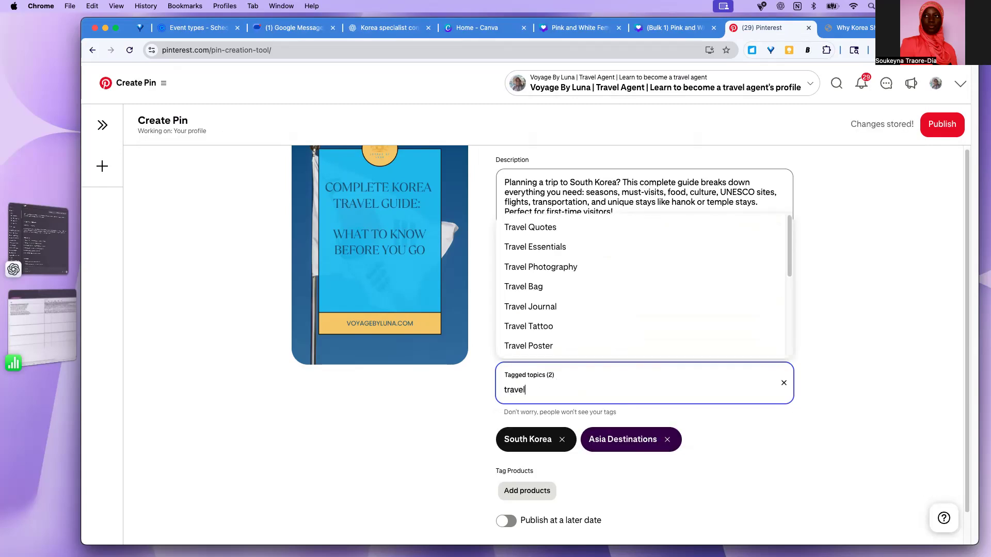
pyautogui.scroll(-3, 603, 302)
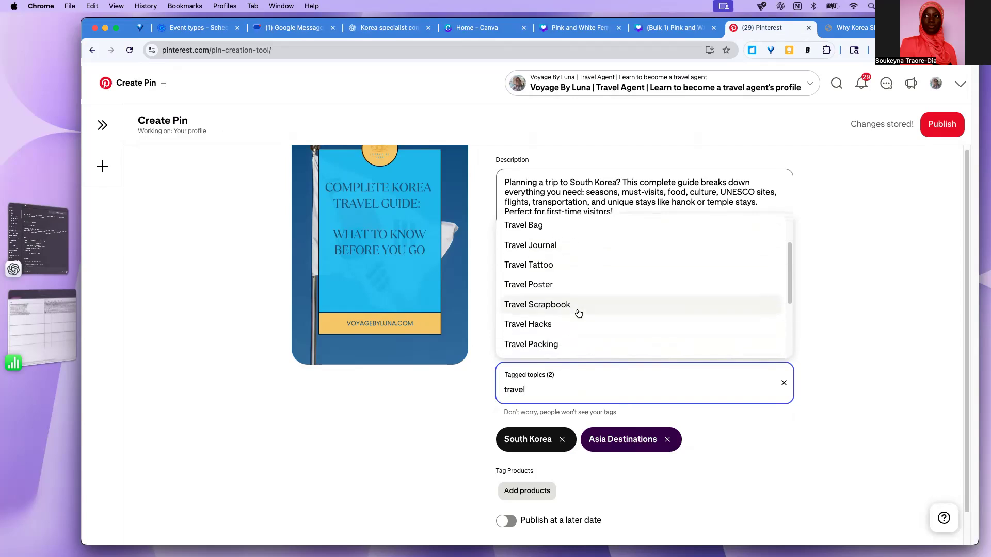
pyautogui.click(522, 300)
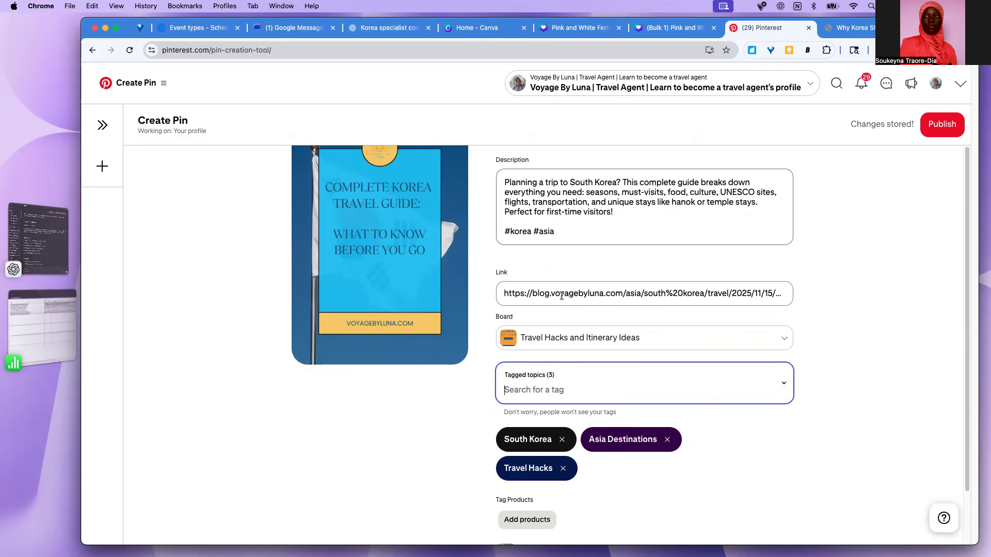
# Step: Review the completed pin details and publish the "Complete Korea Travel Guide: What to Know Before You Go" pin immediately
pyautogui.scroll(2, 561, 295)
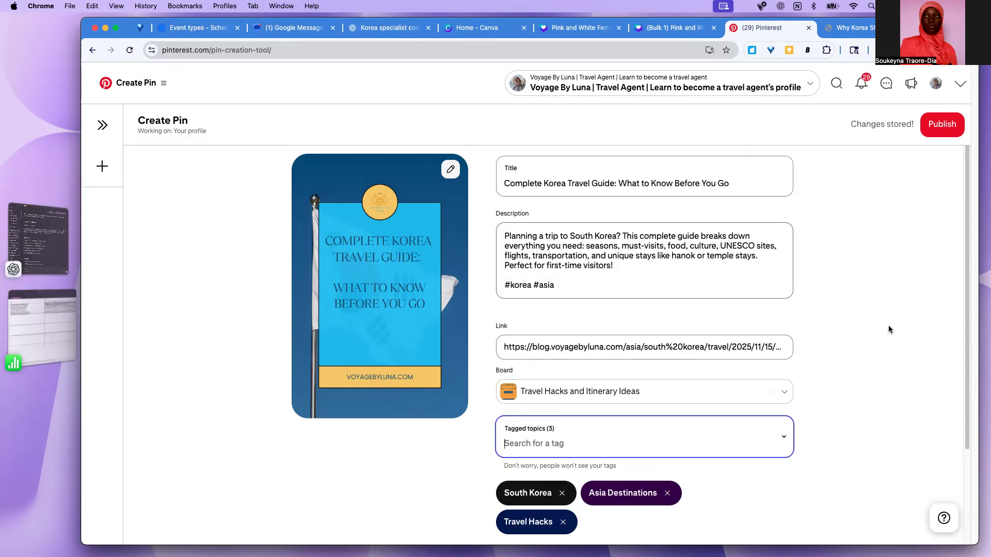
pyautogui.scroll(-5, 877, 307)
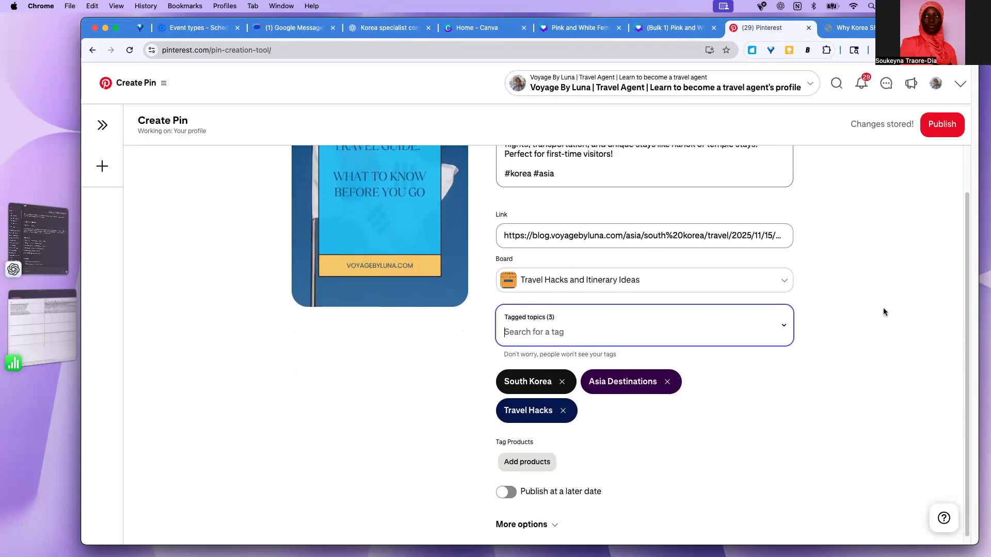
pyautogui.click(936, 126)
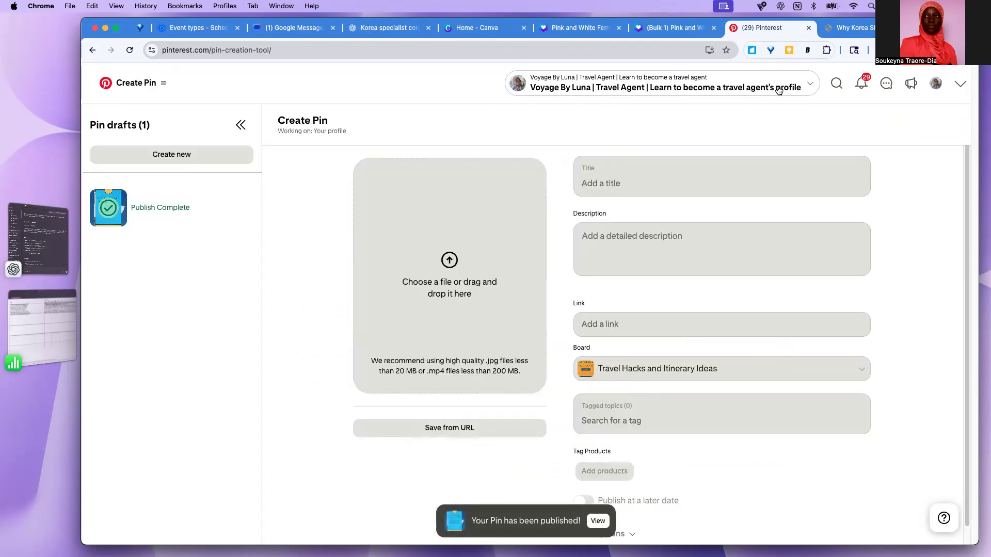
pyautogui.click(682, 25)
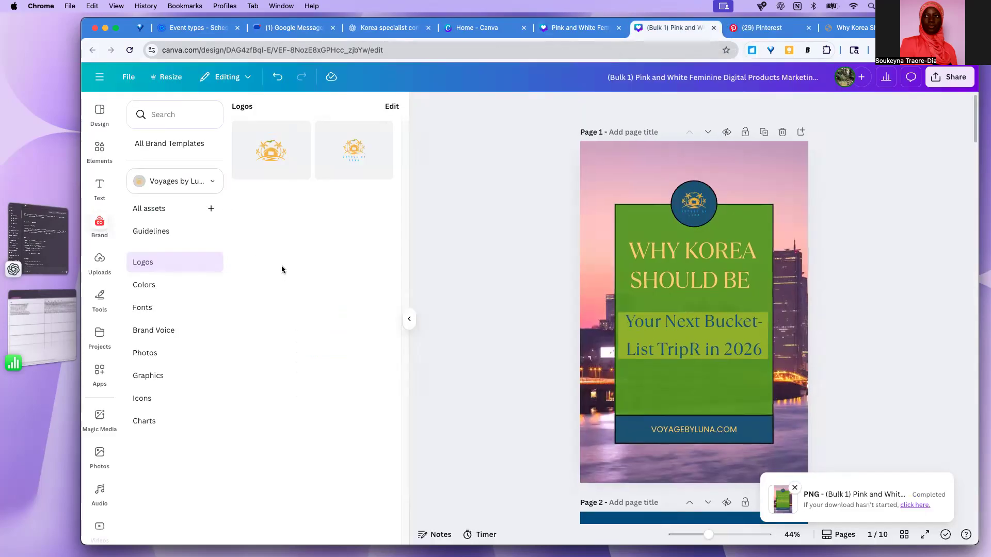
pyautogui.click(763, 27)
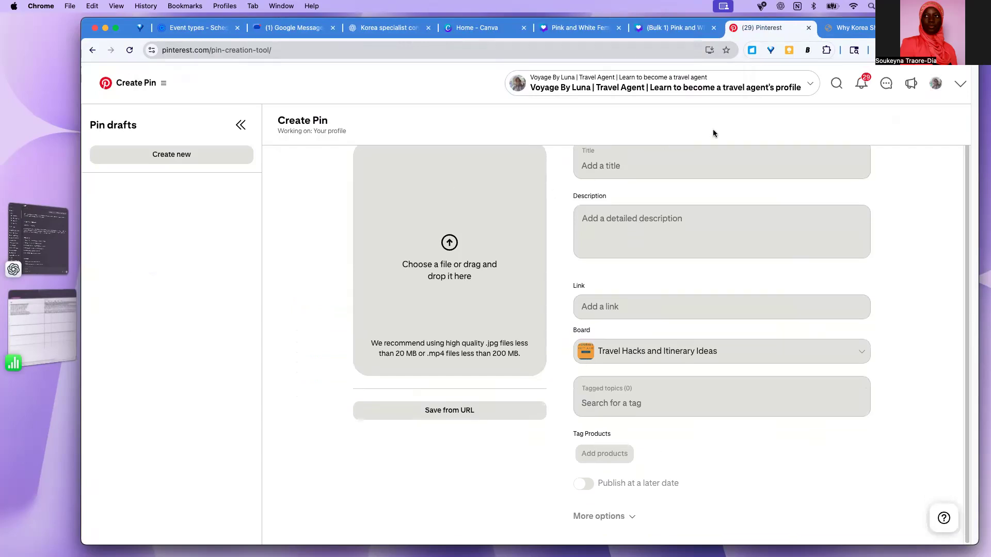